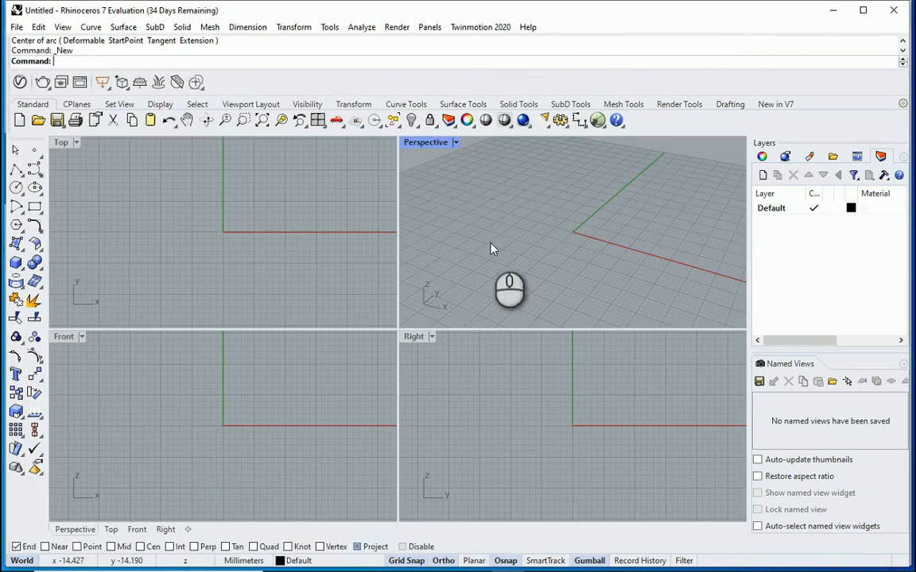
- Set the document's model units to Meters
type("UN")
key("Return")
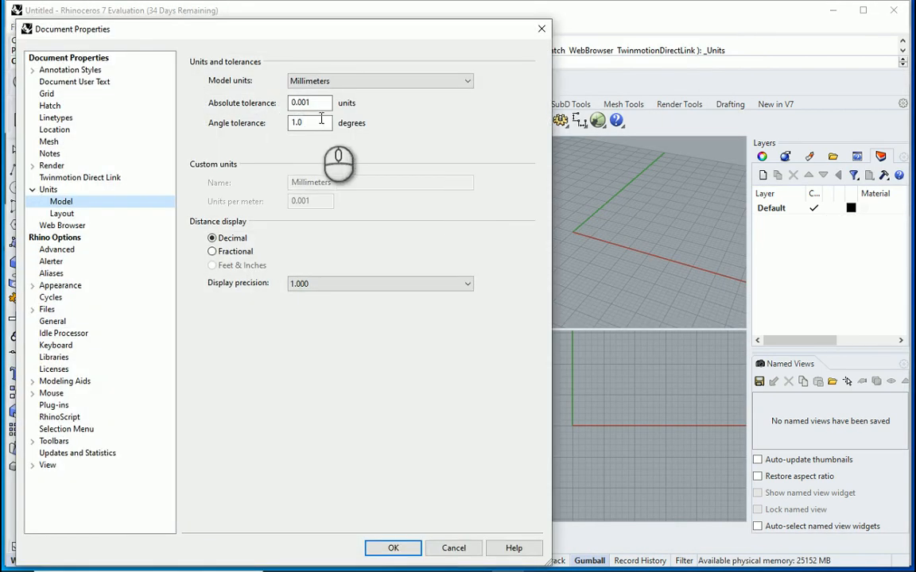
left_click(324, 80)
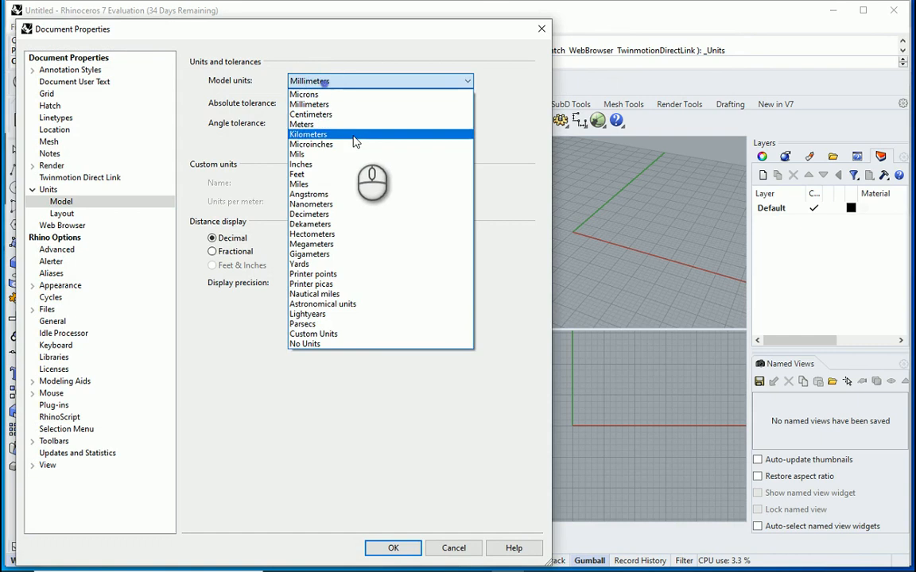
left_click(352, 124)
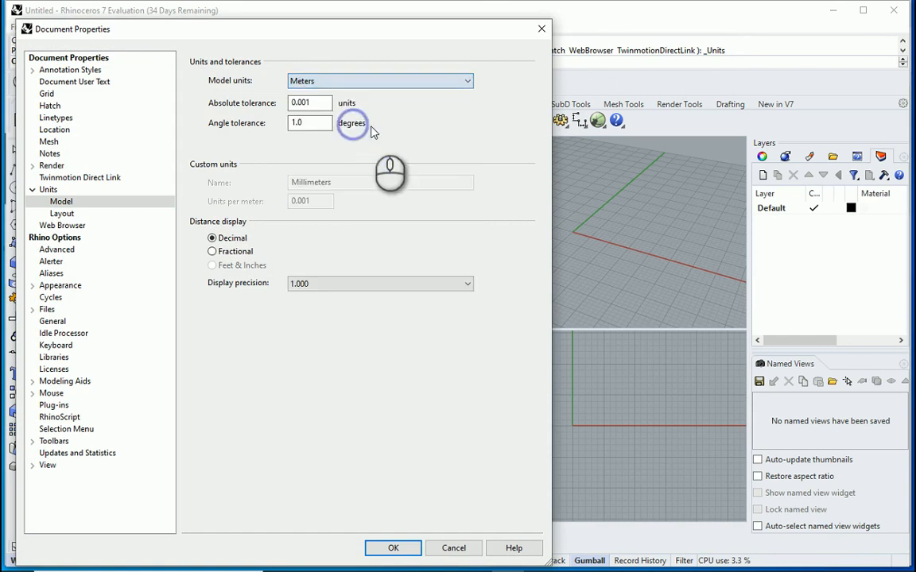
left_click(393, 548)
- Draw a semicircular arc centred at 10 m on the X axis, starting at 20 m and ending at the origin
scroll(635, 255, "up", 6)
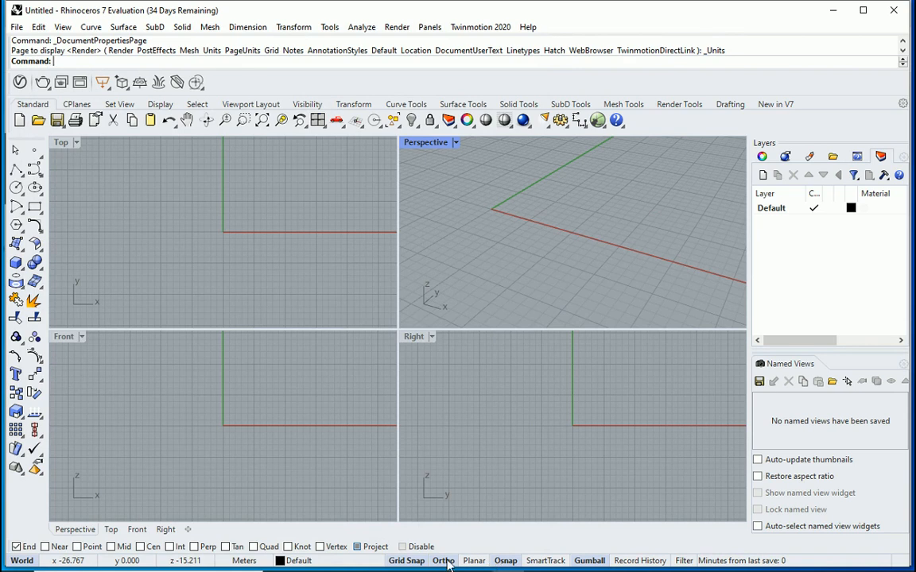
scroll(515, 250, "up", 4)
right_click_drag(475, 227, 493, 242)
scroll(461, 226, "up", 3)
scroll(461, 227, "down", 2)
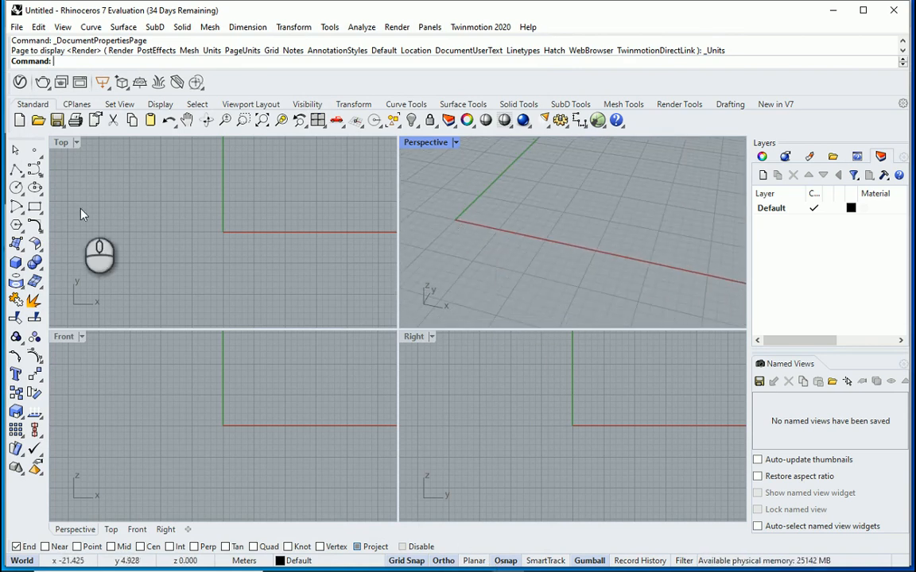
left_click(18, 208)
left_click(20, 211)
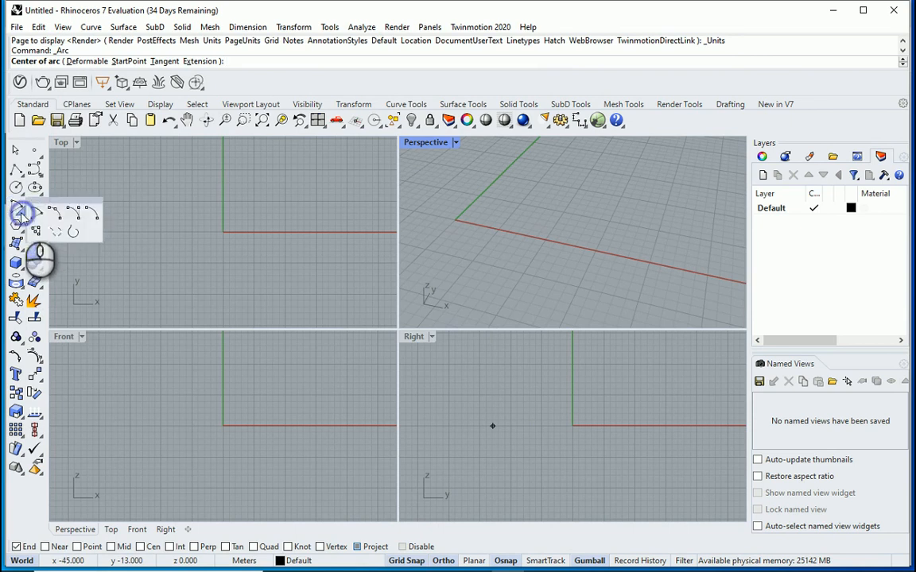
left_click(40, 218)
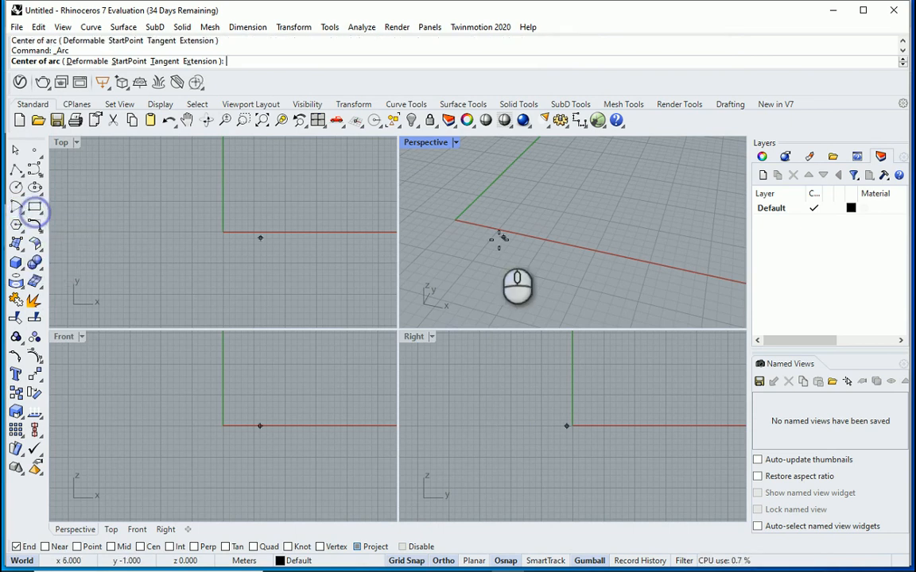
left_click(545, 239)
left_click(651, 261)
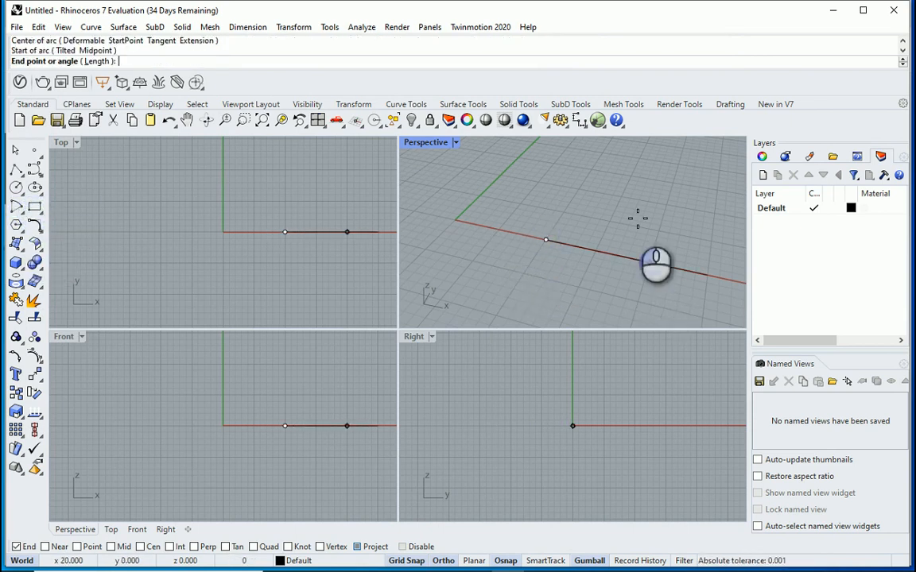
left_click(455, 219)
- Revolve the arc 100 degrees about an axis from its centre to its far endpoint, starting at the arc's own plane
right_click_drag(525, 247, 582, 213)
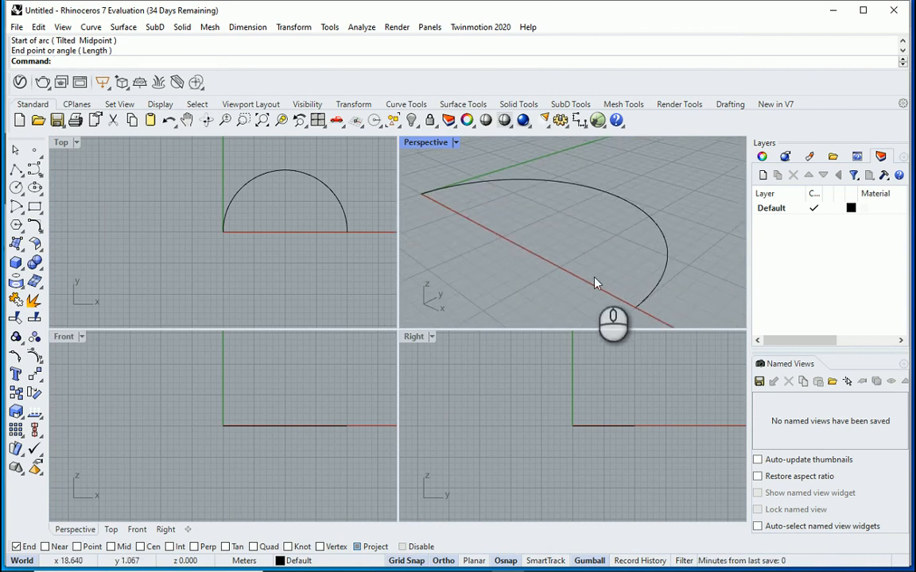
left_click(668, 253)
right_click_drag(667, 253, 668, 274)
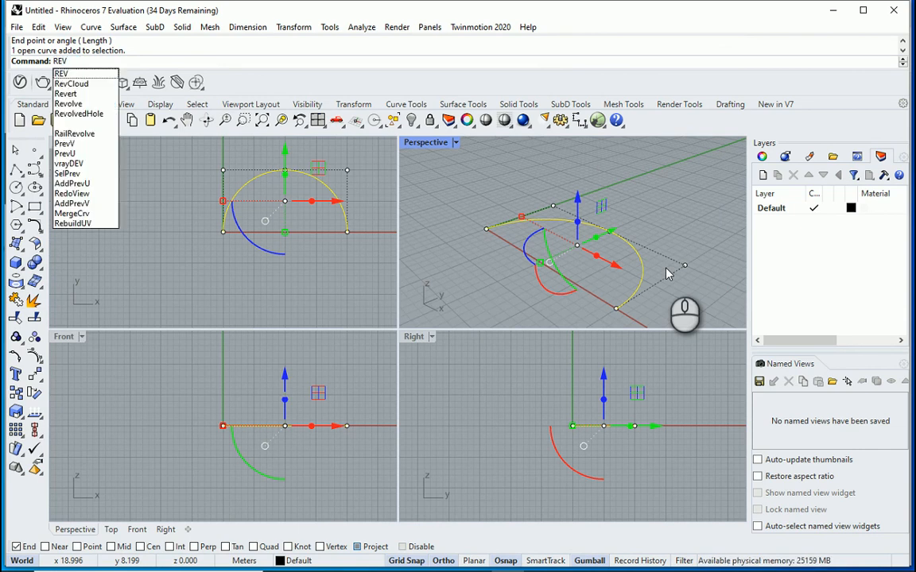
type("olve")
key("Return")
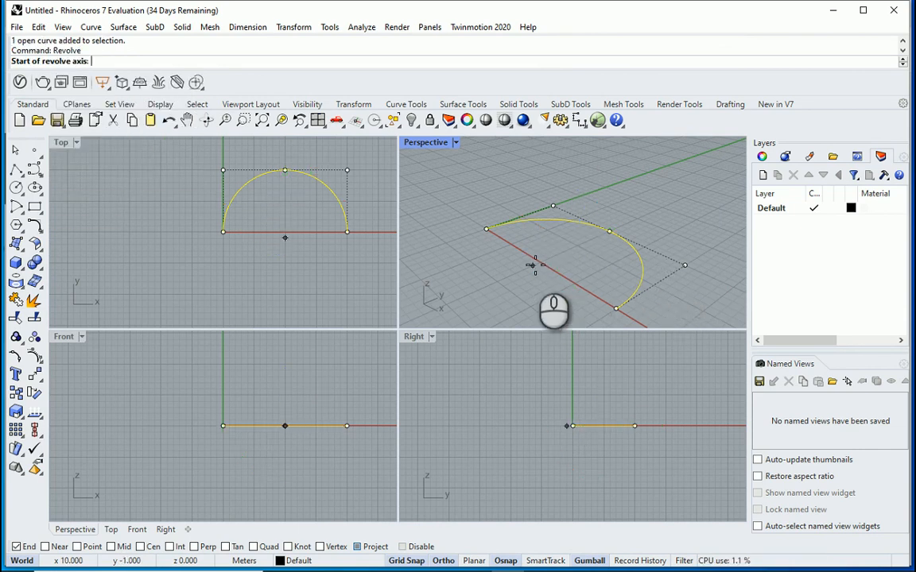
right_click_drag(555, 287, 549, 262)
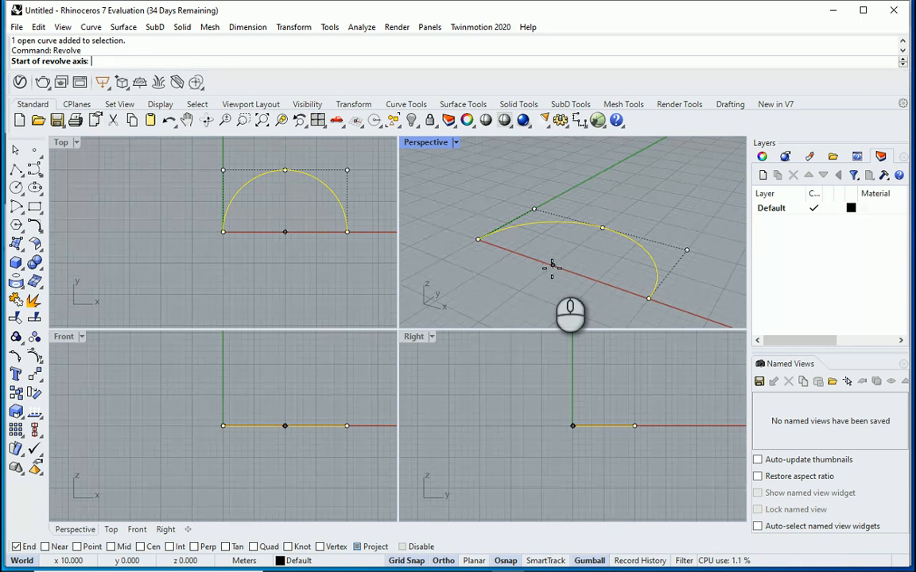
left_click(553, 265)
left_click(649, 298)
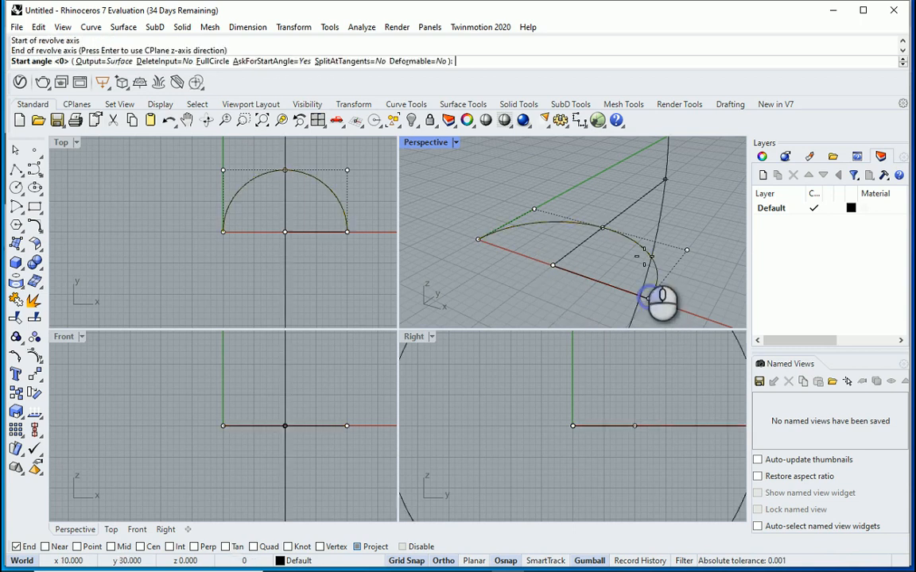
left_click(603, 228)
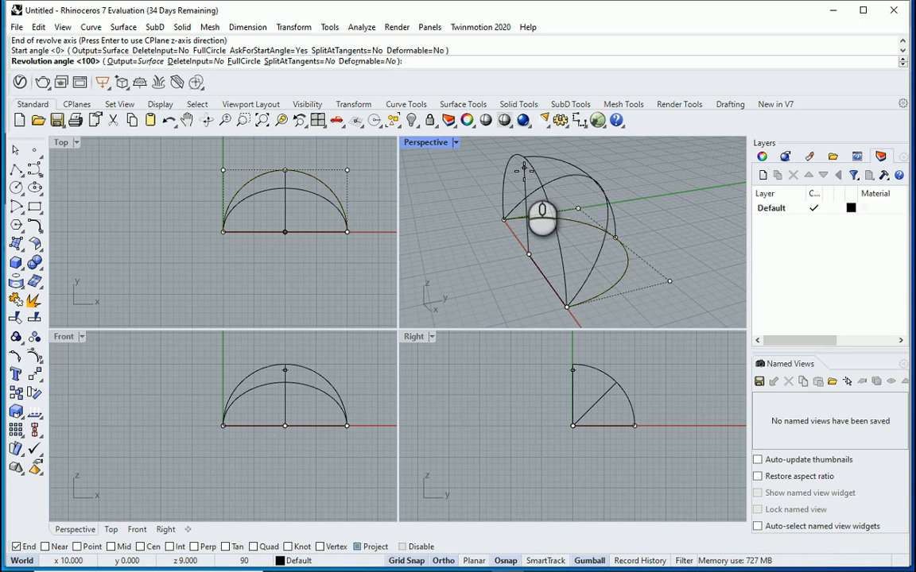
key("Return")
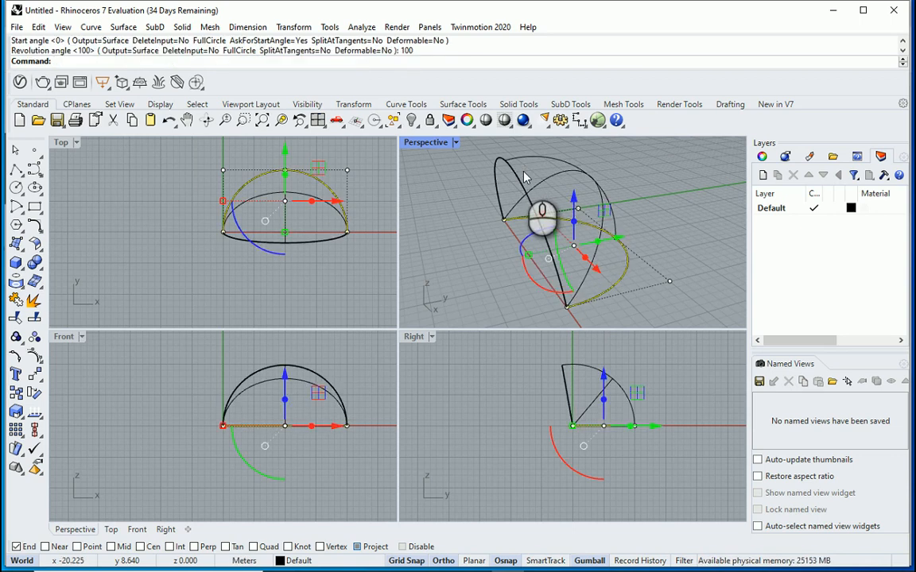
- Maximize the Perspective viewport in Shaded mode and turn on the revolved surface's control points
double_click(425, 143)
left_click(123, 181)
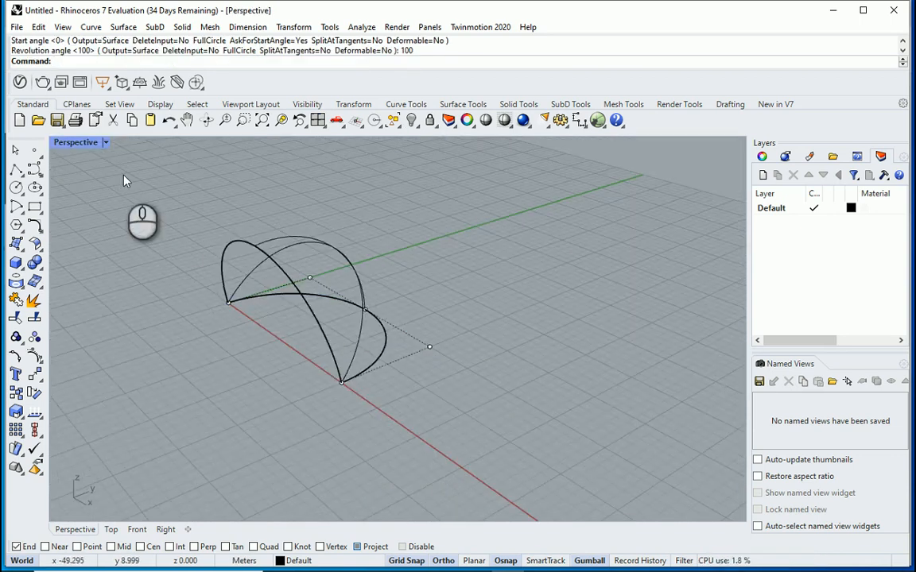
left_click(105, 143)
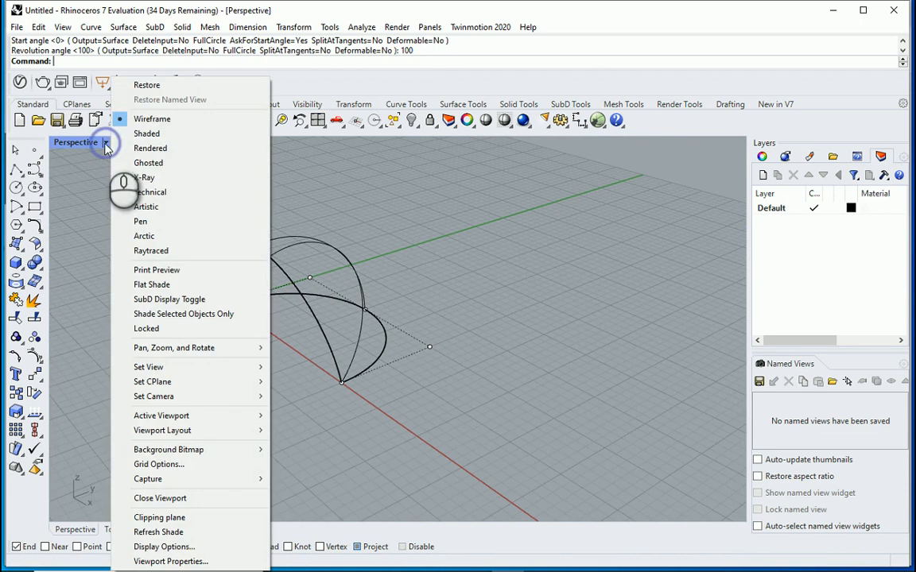
left_click(145, 133)
mouse_move(191, 163)
right_mouse_down()
mouse_move(380, 274)
mouse_move(483, 351)
mouse_move(373, 297)
right_mouse_up()
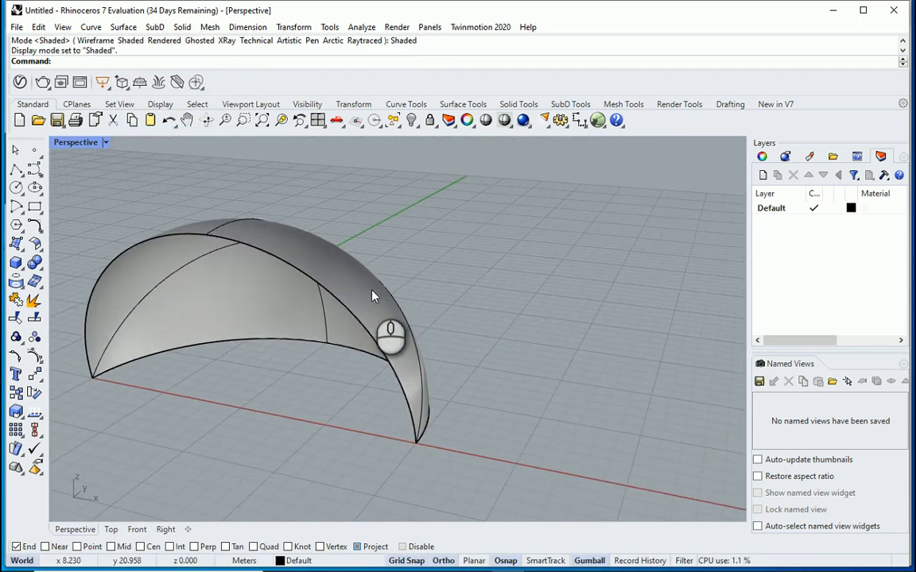
left_click(374, 296)
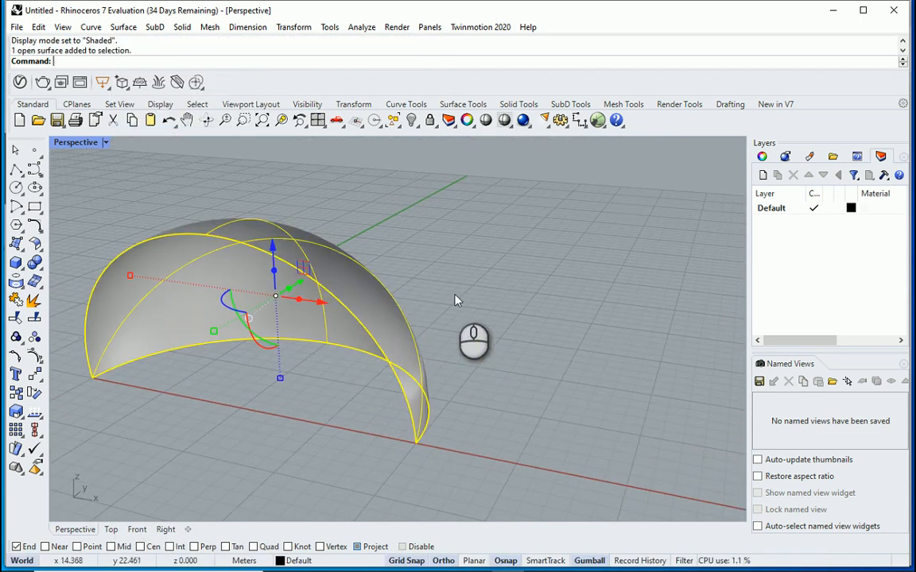
key("F10")
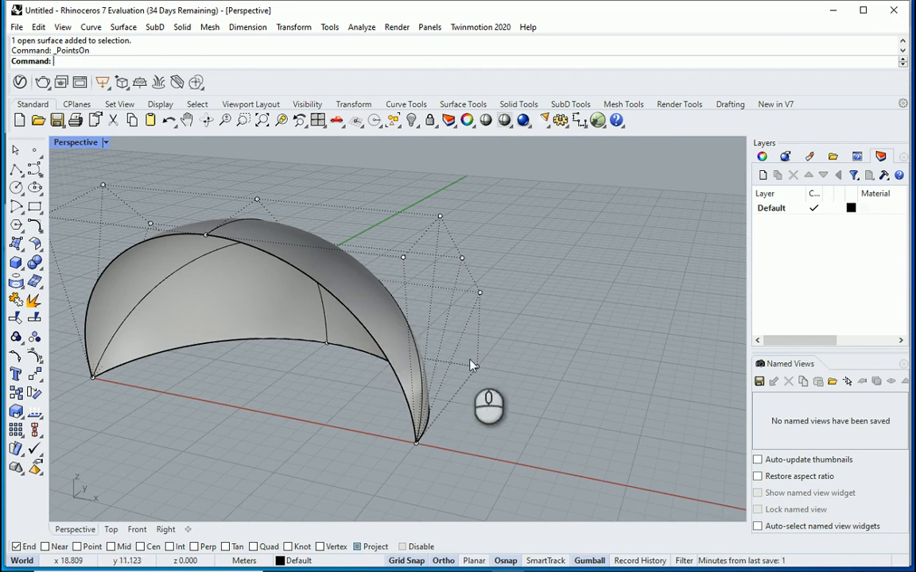
- Turn off Grid Snap, Ortho and Osnap, and pull one side control point of the dome outward along the green Y direction
right_click_drag(474, 368, 333, 383)
scroll(334, 252, "up", 3)
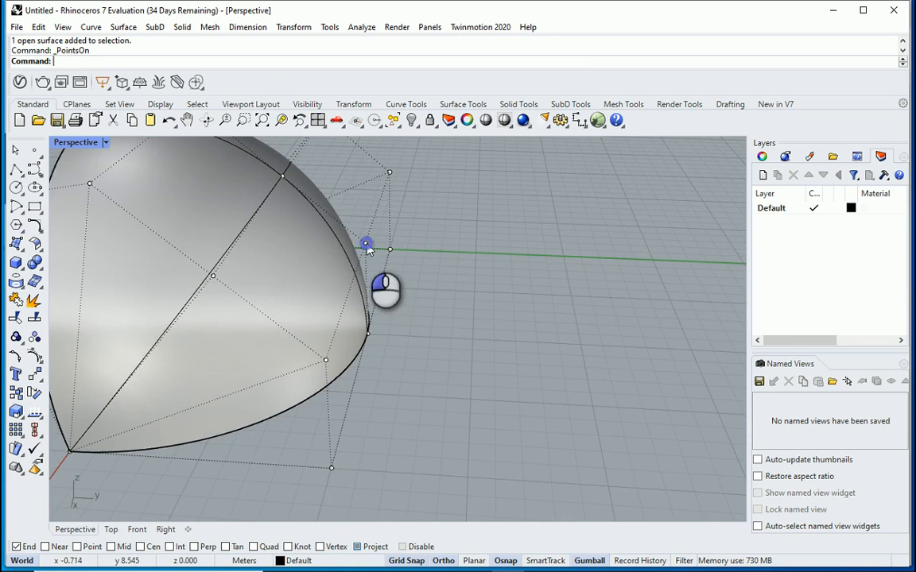
left_click(365, 244)
right_click_drag(413, 268, 378, 312)
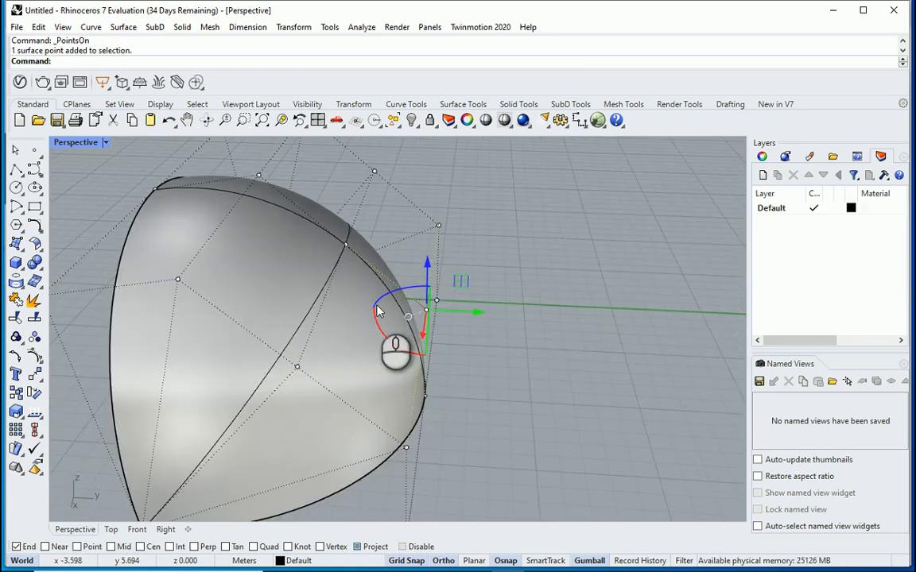
left_click(589, 560)
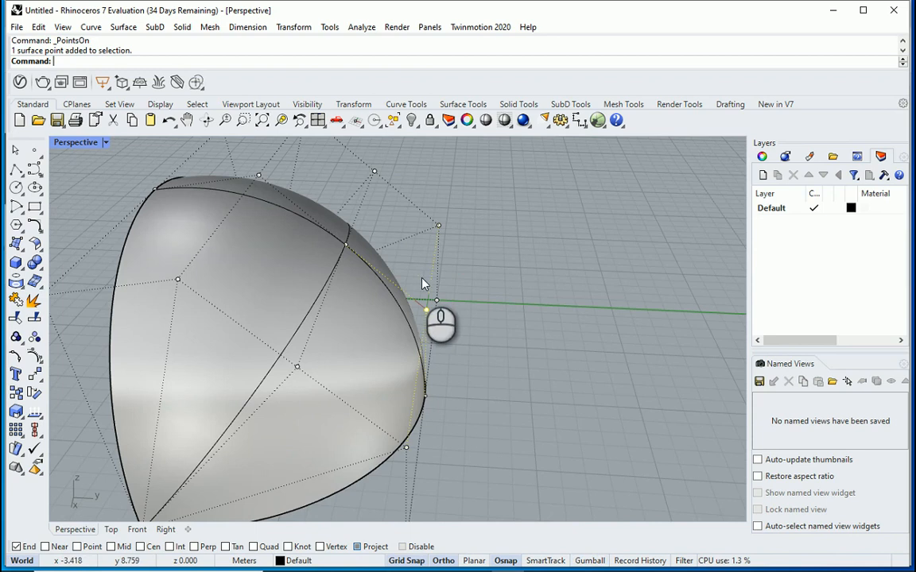
left_click_drag(441, 311, 468, 310)
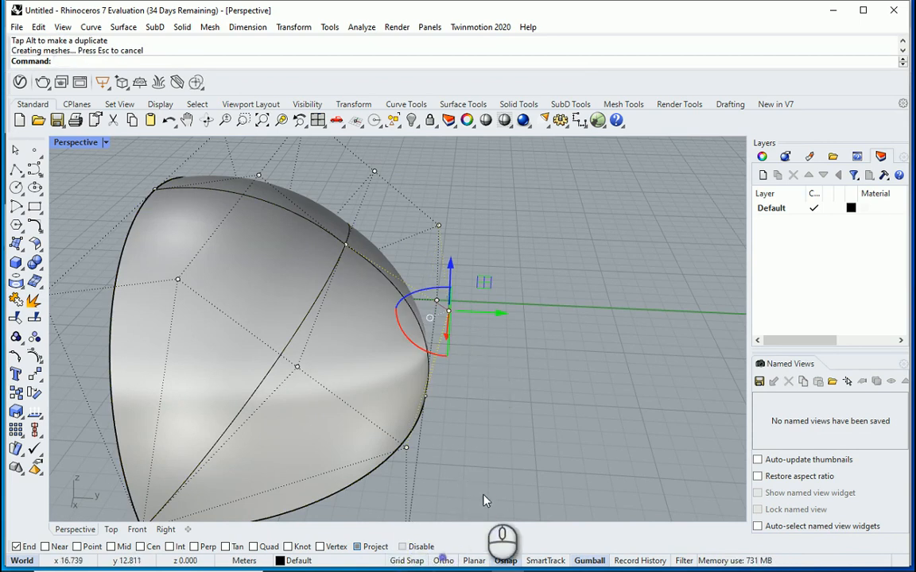
left_click(506, 561)
left_click_drag(478, 318, 499, 331)
right_click_drag(494, 329, 466, 315)
- Raise two of the dome's upper control points slightly along the Z axis
left_click(353, 225)
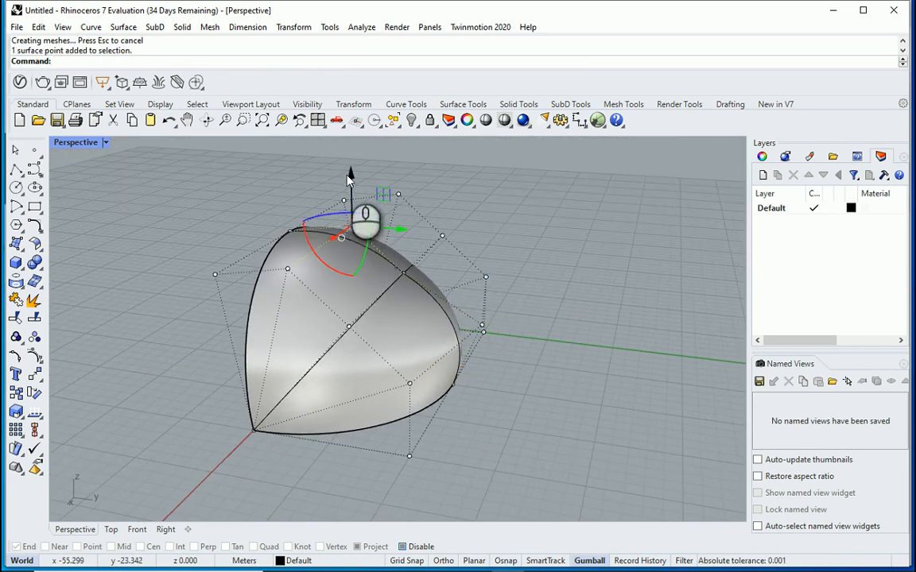
left_click_drag(348, 178, 350, 154)
left_click(401, 275)
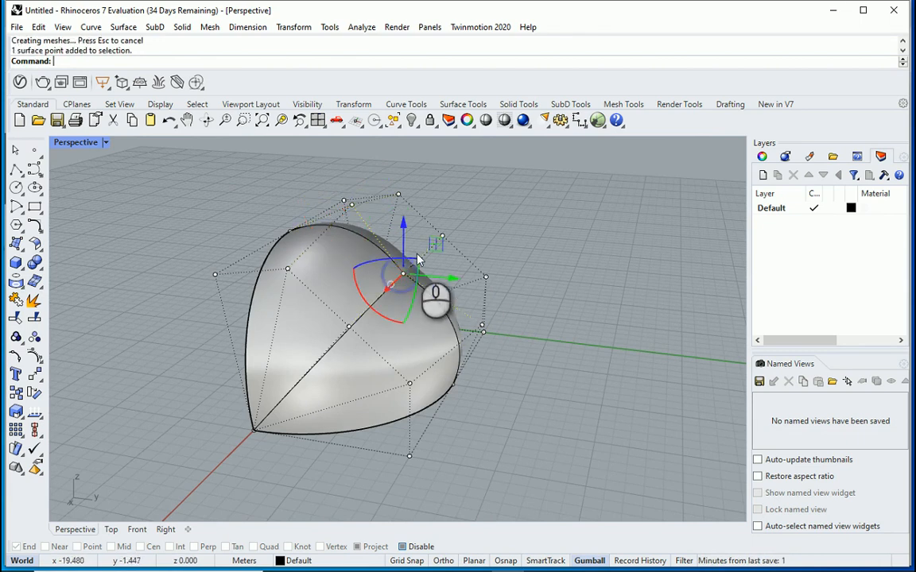
left_click_drag(403, 232, 408, 205)
right_click_drag(408, 205, 490, 346)
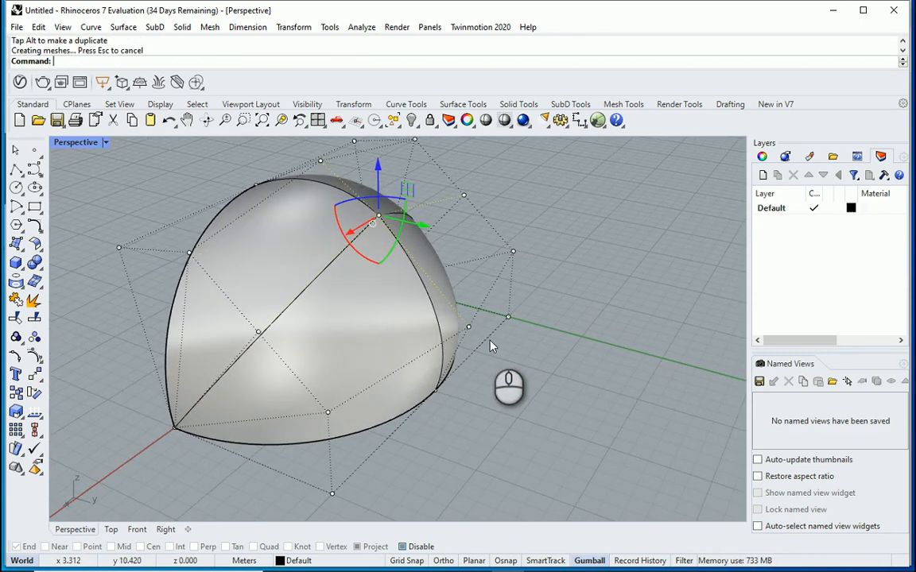
- Pull the control point above the dome's rear base outward along the Y axis
left_click(467, 328)
left_click_drag(504, 338, 521, 347)
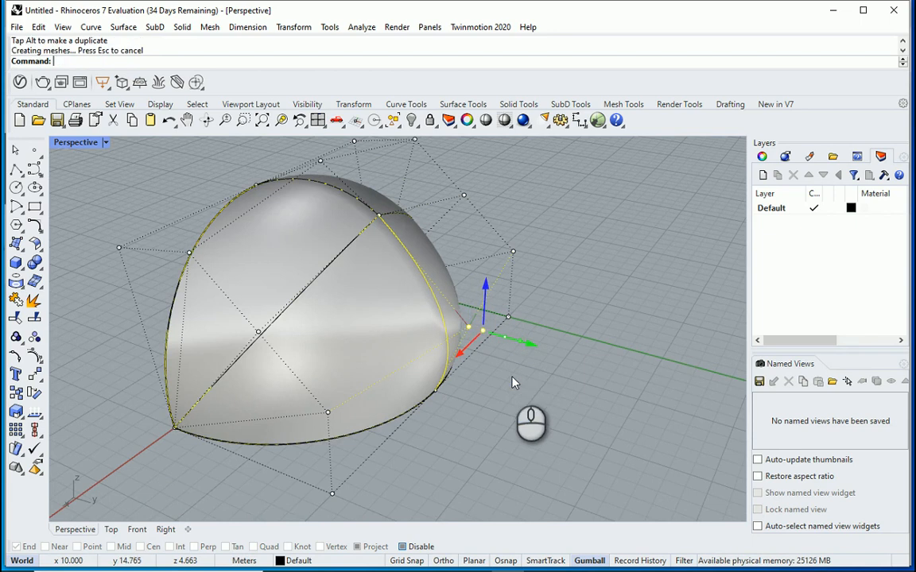
right_click_drag(463, 410, 421, 401)
- Pull one control point on each end of the dome outward along the X axis, in opposite directions
left_click(230, 301)
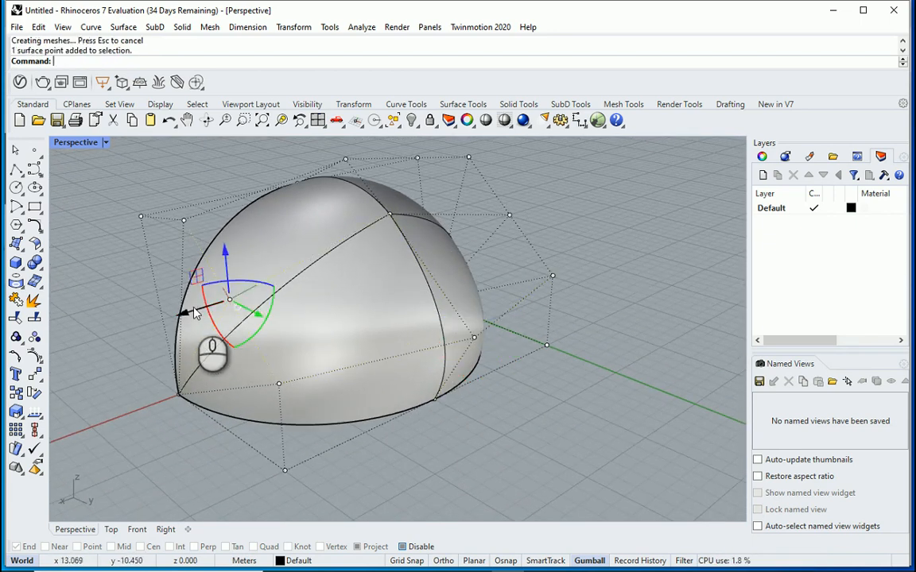
left_click_drag(192, 311, 182, 315)
right_click_drag(364, 332, 551, 333)
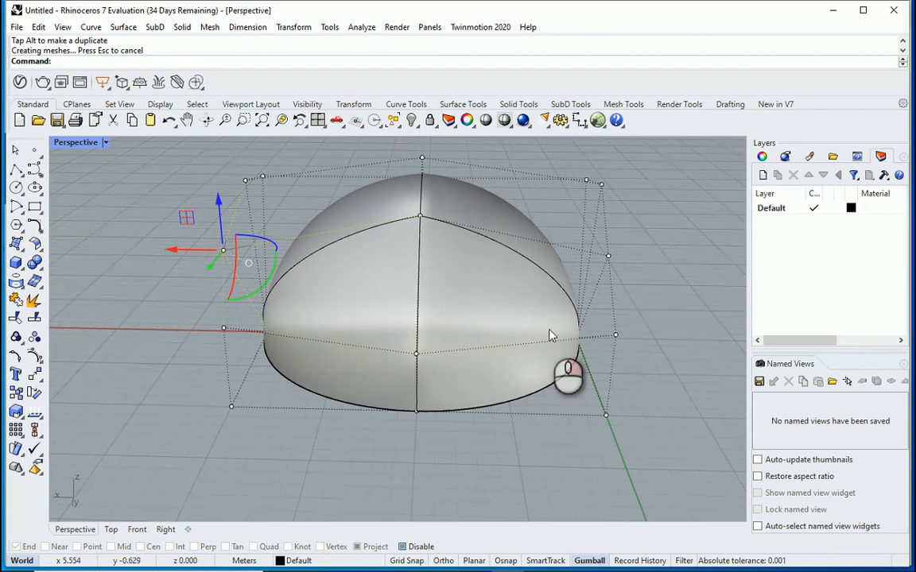
left_click(608, 256)
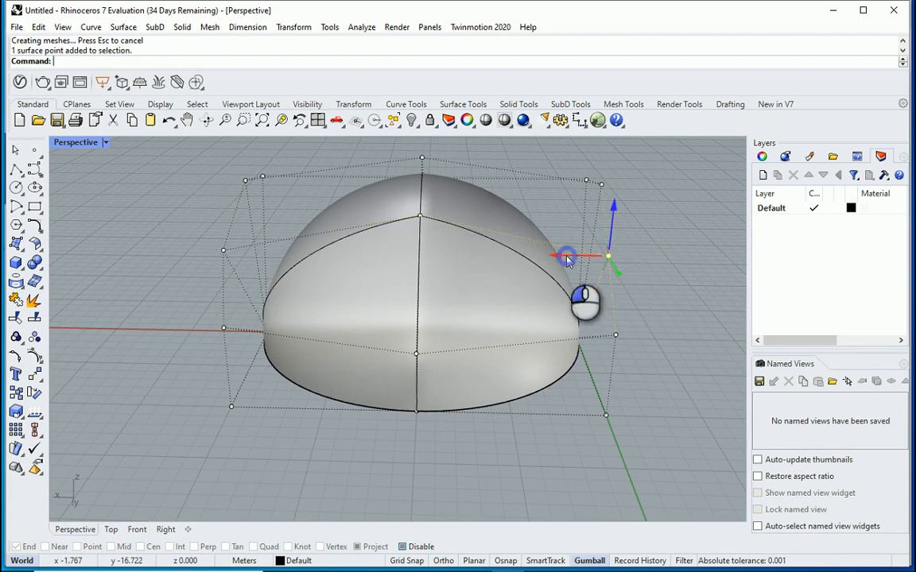
left_click_drag(567, 261, 580, 264)
right_click_drag(536, 371, 509, 420)
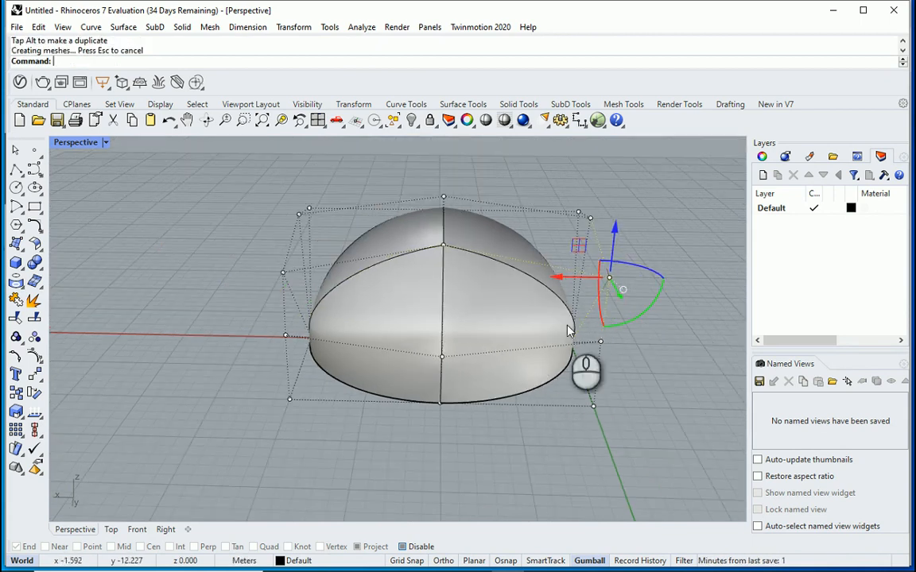
right_click_drag(568, 331, 525, 310)
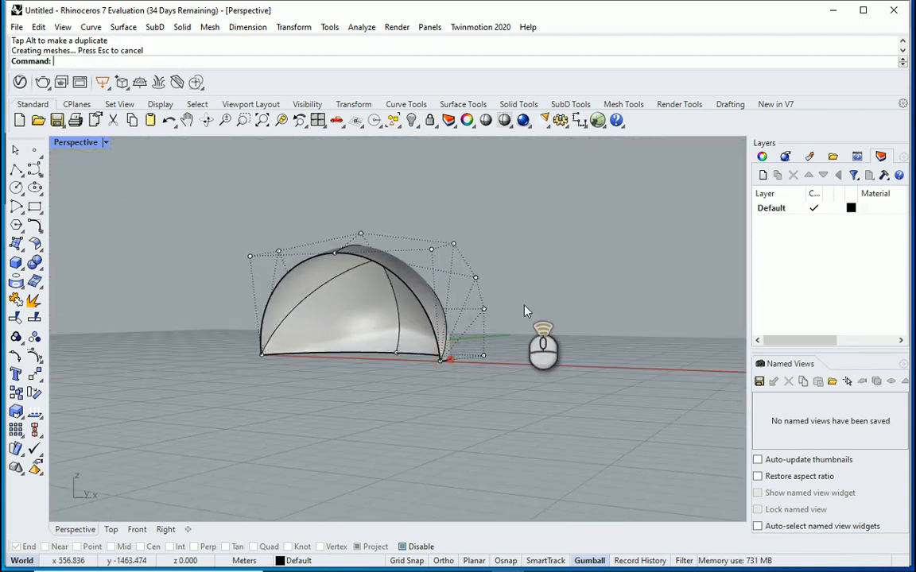
- Deselect everything, turn off the surface's control points and open Grasshopper
left_click(532, 311)
right_click_drag(468, 290, 371, 335)
left_click(371, 335)
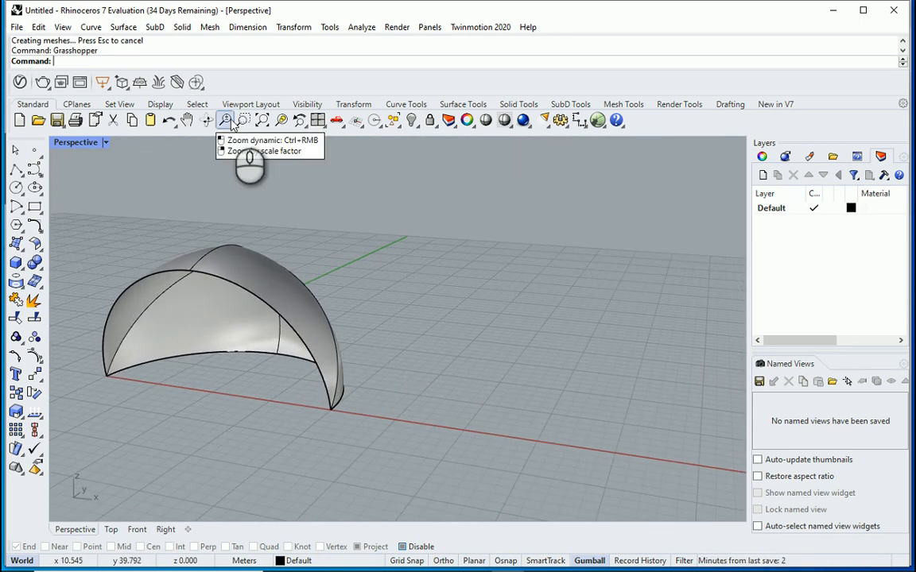
key("Return")
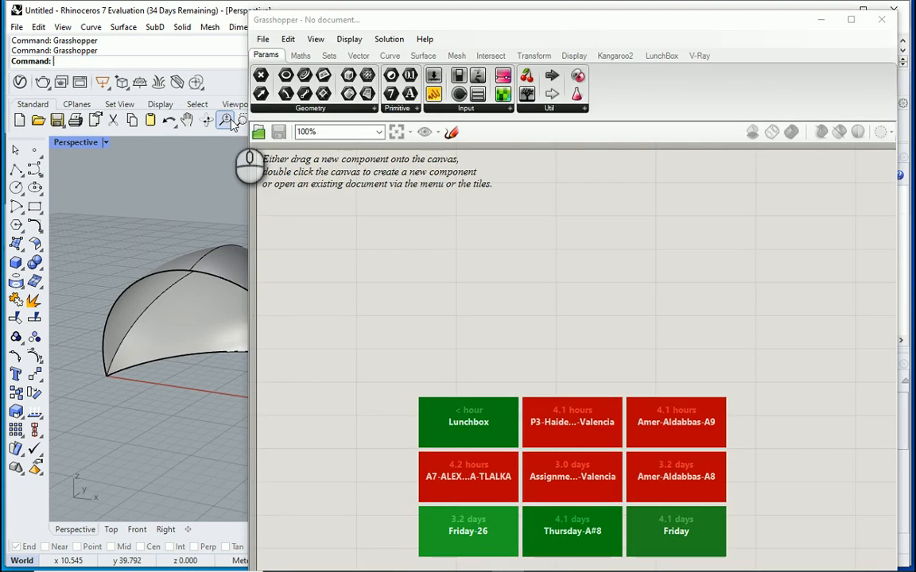
- Shift the Grasshopper window and look at the LunchBox component set
left_click_drag(627, 26, 644, 17)
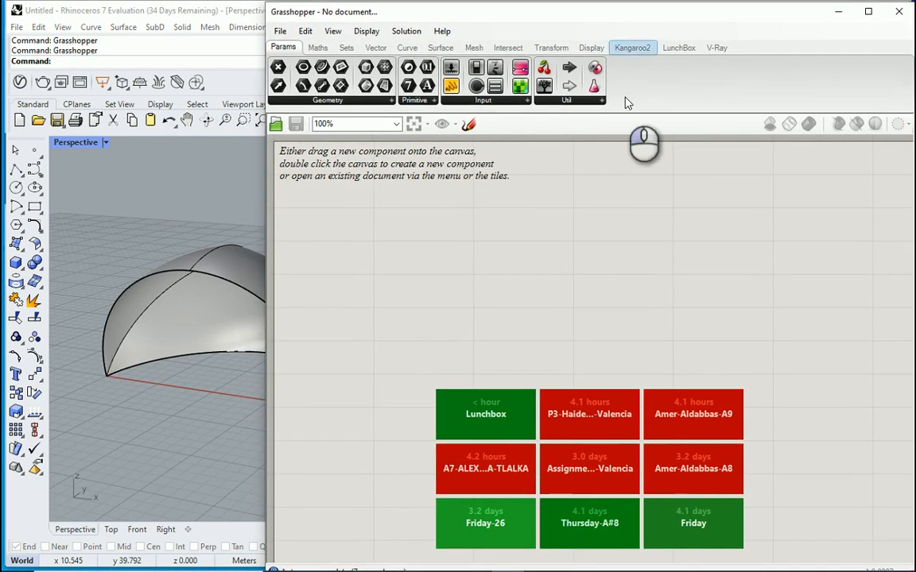
left_click(608, 207)
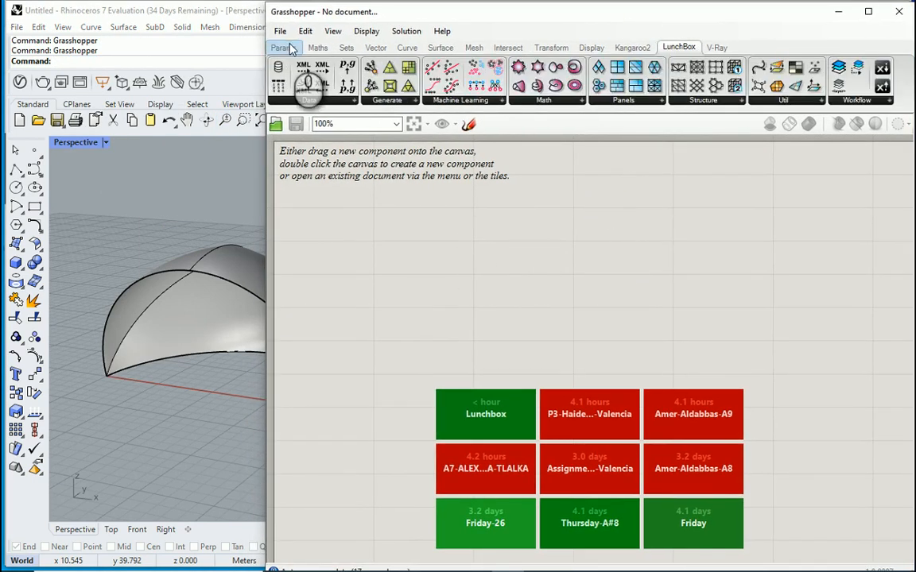
left_click(283, 48)
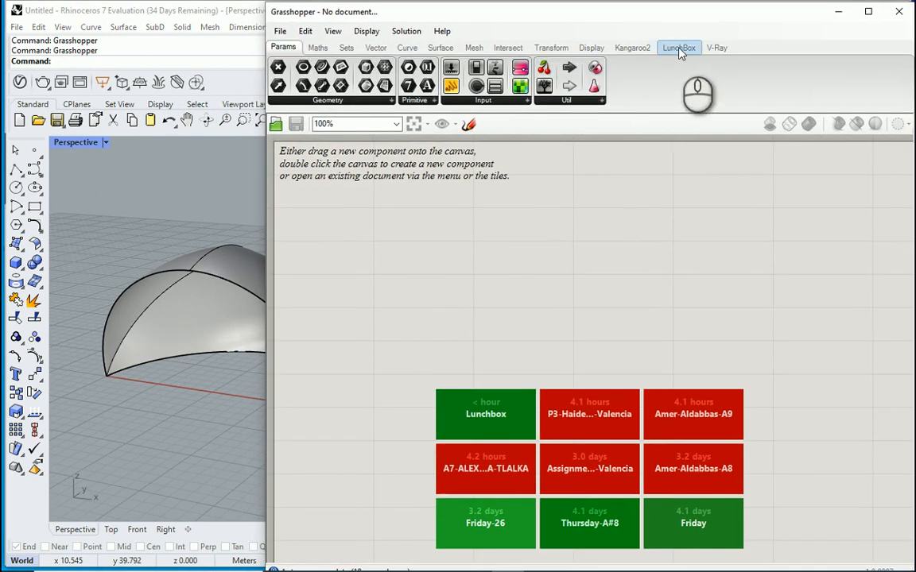
mouse_move(680, 50)
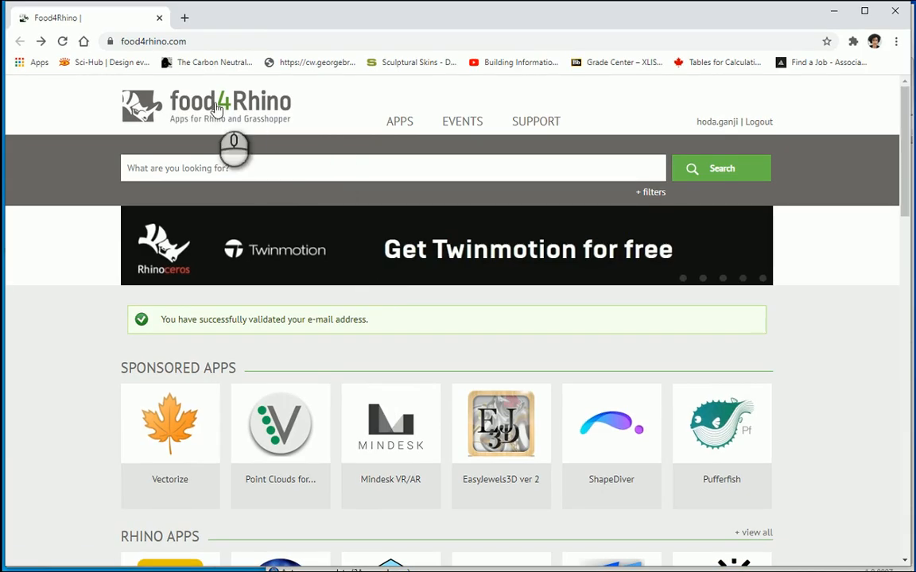
- In the browser, search food4Rhino for lunchbox, open the LunchBox plug-in page and examine its available downloads
left_click(285, 175)
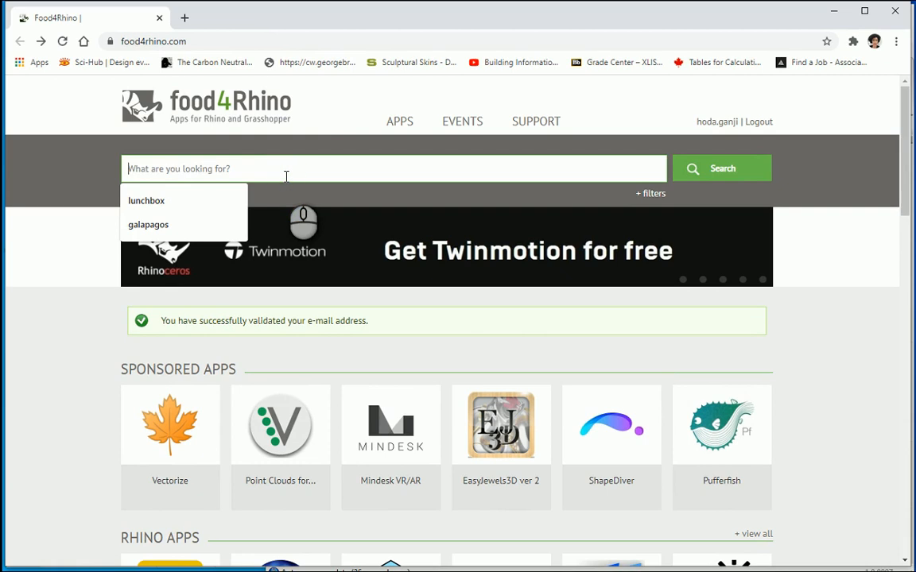
left_click(234, 200)
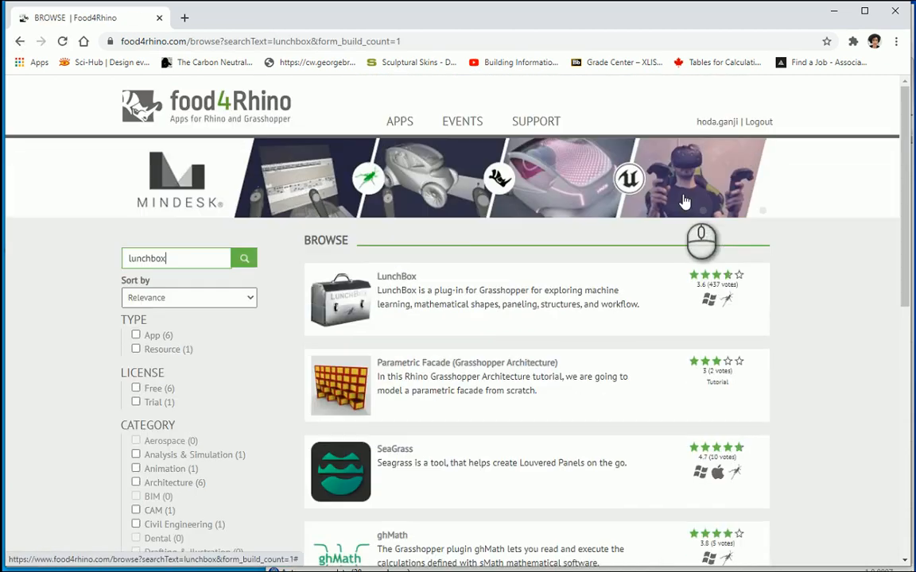
left_click(396, 280)
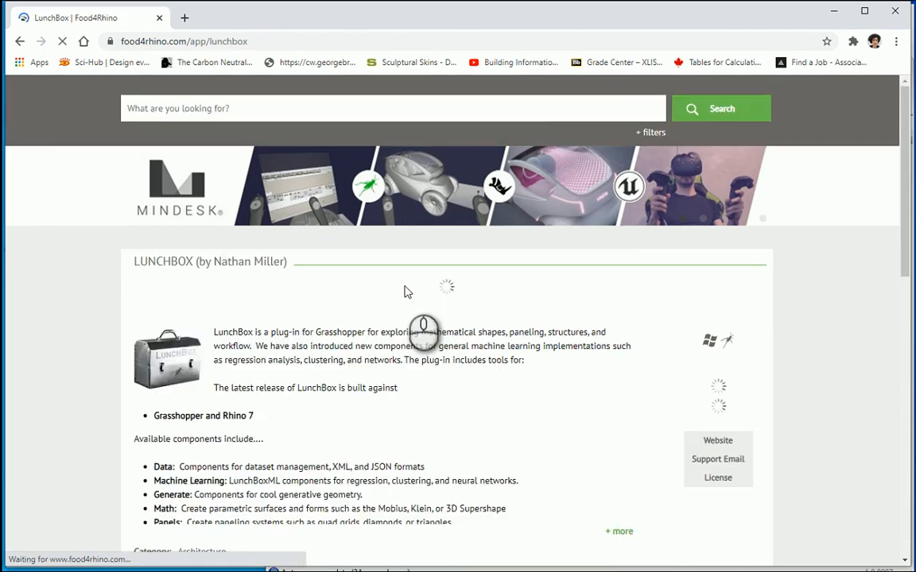
scroll(405, 291, "down", 8)
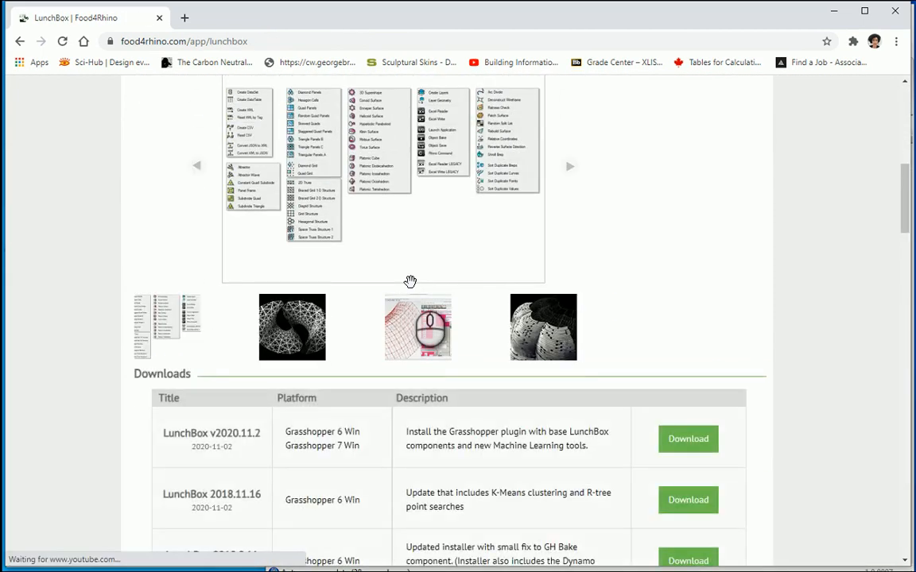
scroll(412, 288, "down", 2)
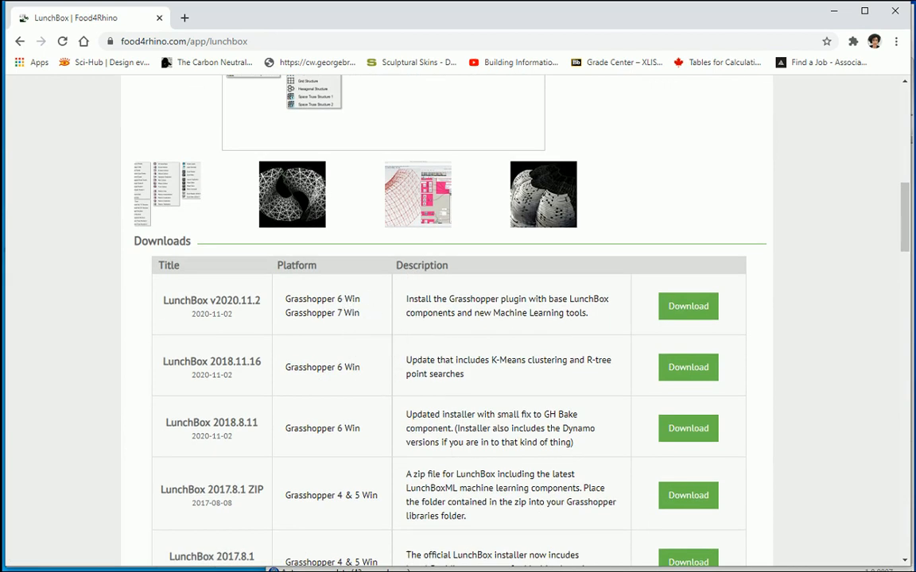
scroll(364, 271, "up", 2)
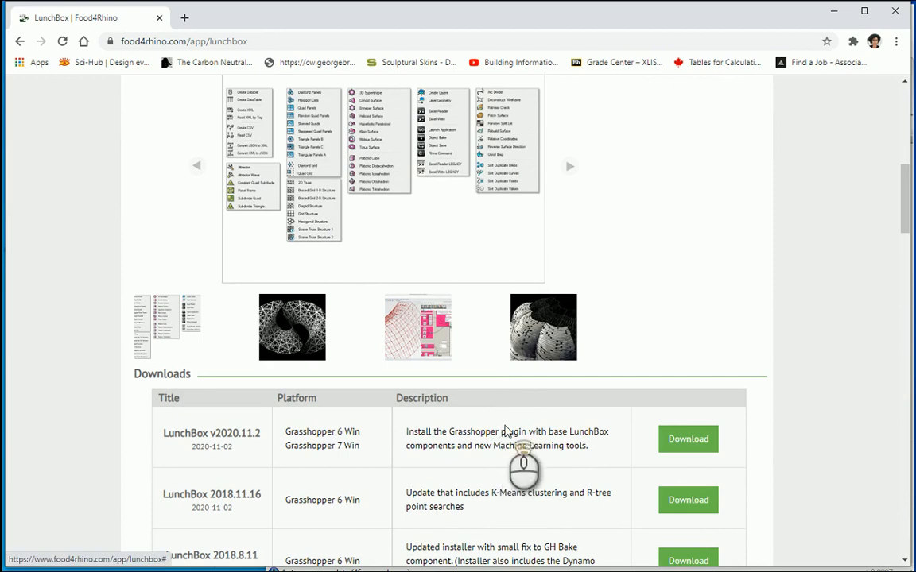
scroll(506, 430, "up", 6)
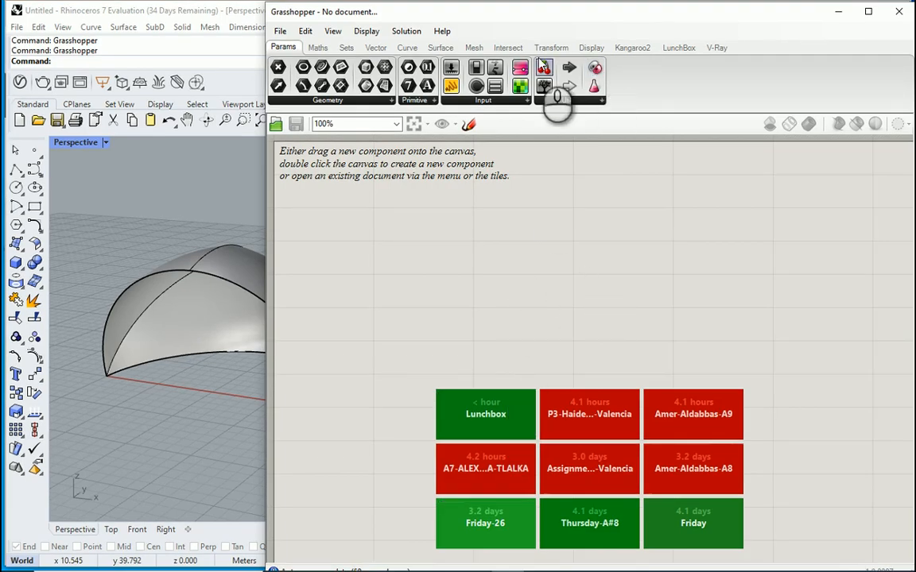
- Return to Grasshopper, show the LunchBox components and narrow the window to expose more of the Rhino dome
left_click(679, 47)
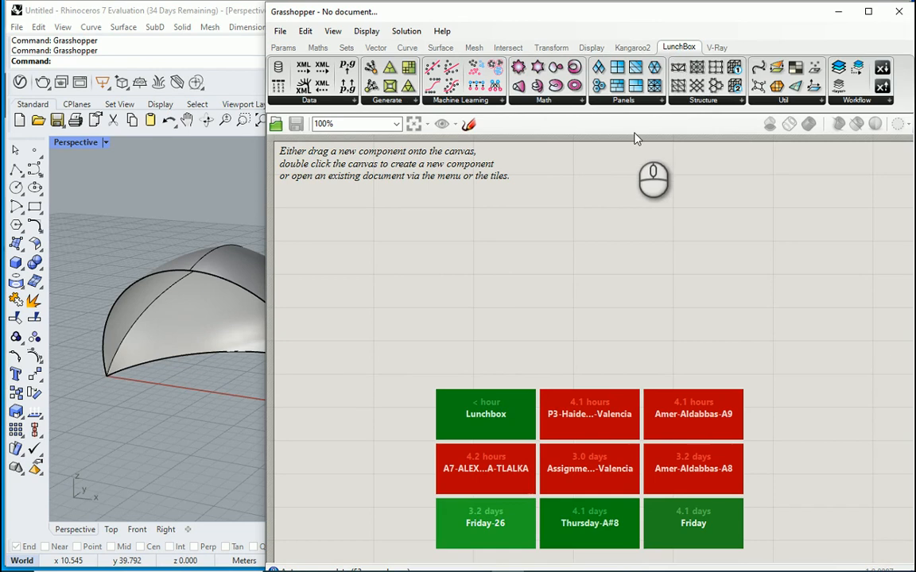
scroll(752, 216, "down", 1)
scroll(559, 249, "down", 1)
scroll(543, 253, "up", 2)
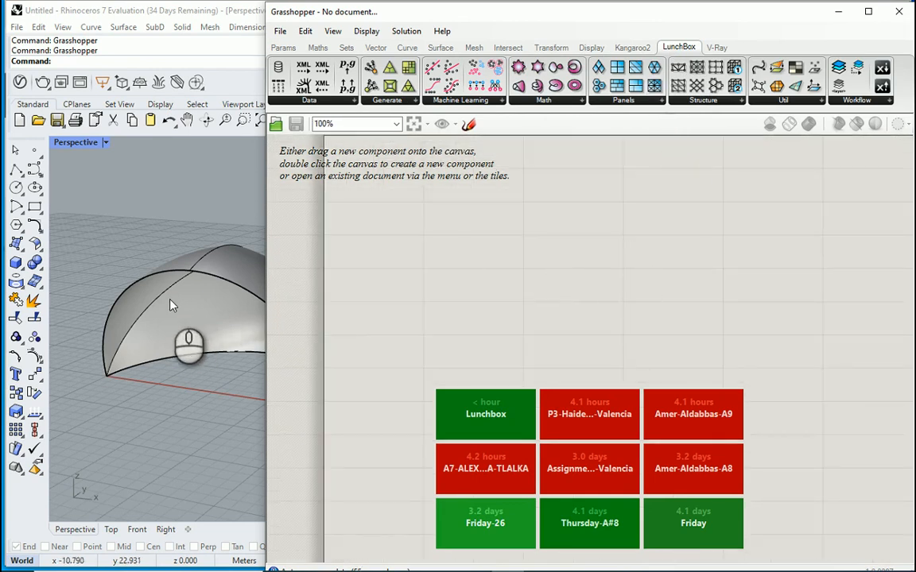
left_click_drag(266, 325, 346, 326)
scroll(479, 321, "down", 2)
scroll(577, 337, "up", 1)
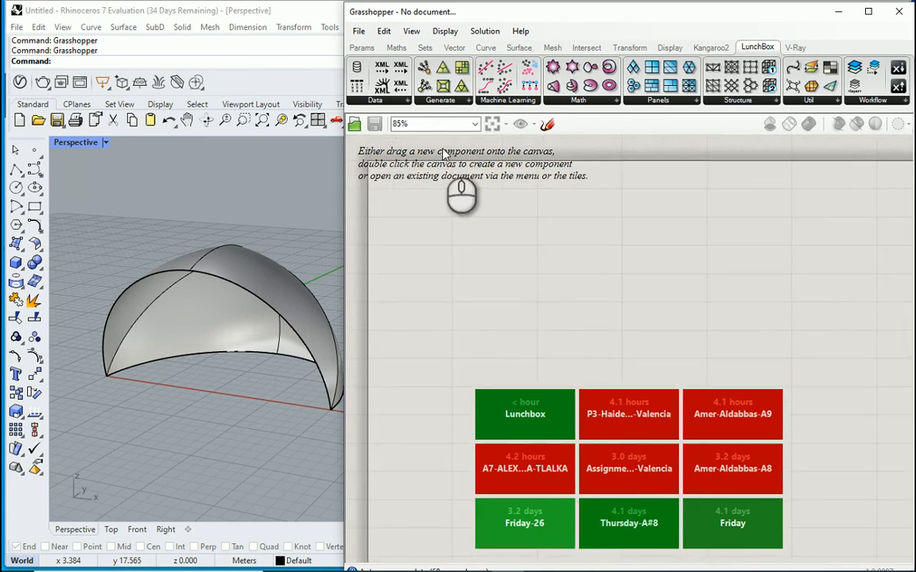
- Place a Surface parameter in the upper part of the empty Grasshopper canvas
left_click(362, 48)
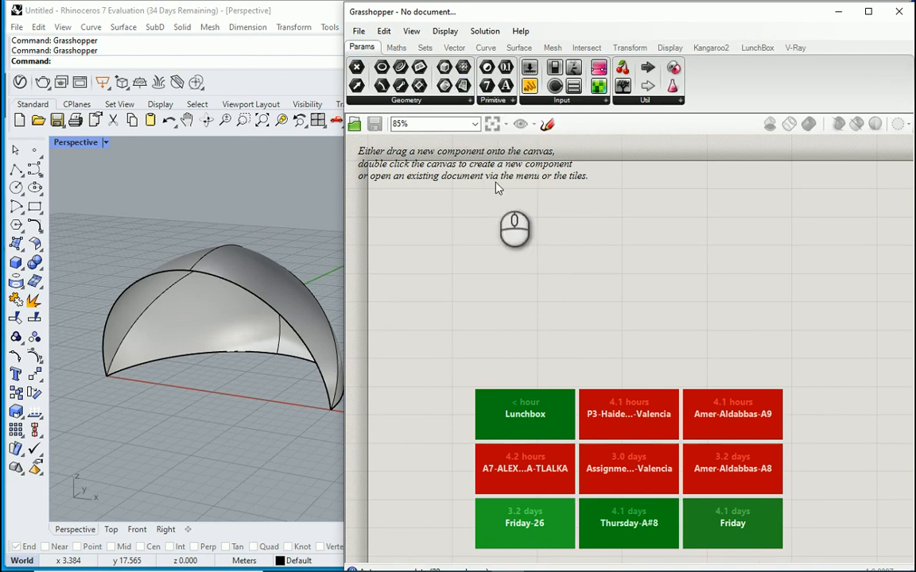
double_click(485, 229)
type("surf")
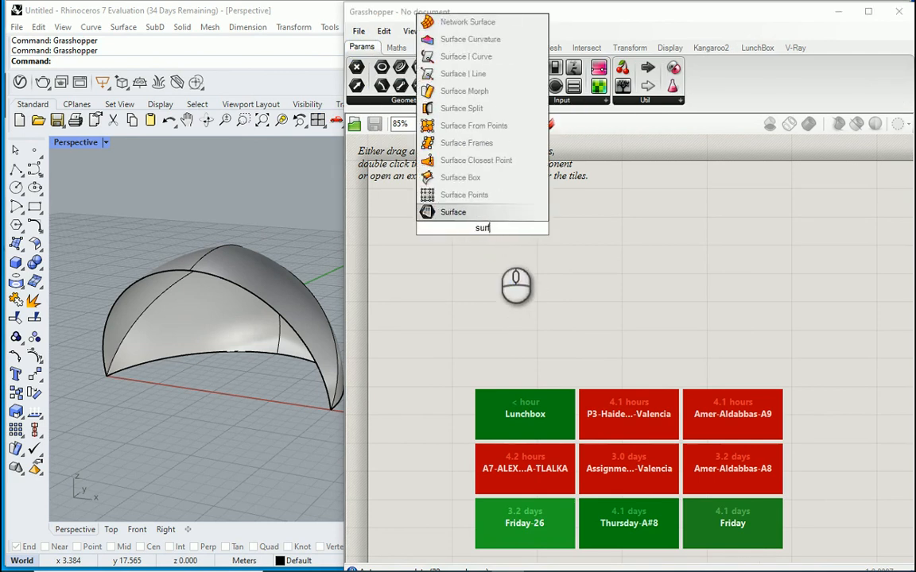
type("ace")
left_click(499, 210)
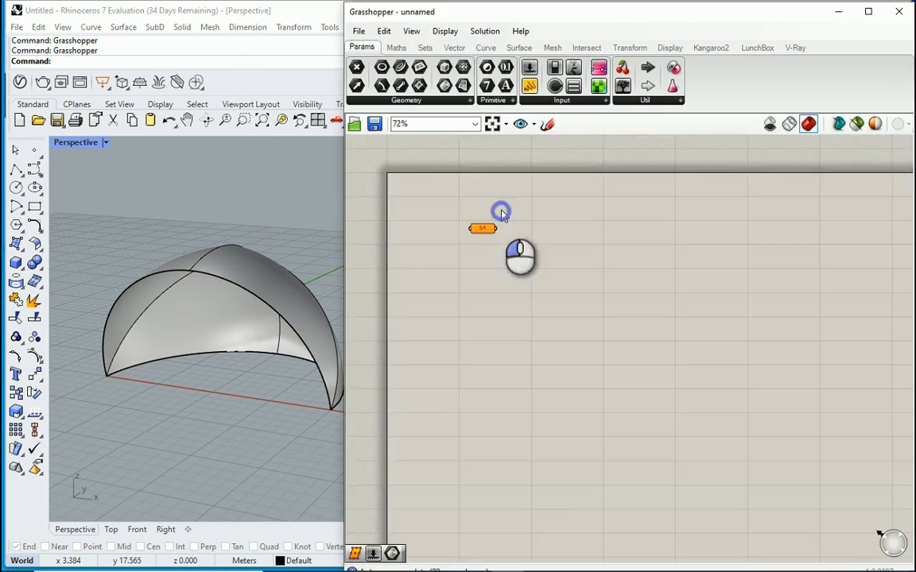
scroll(469, 237, "up", 5)
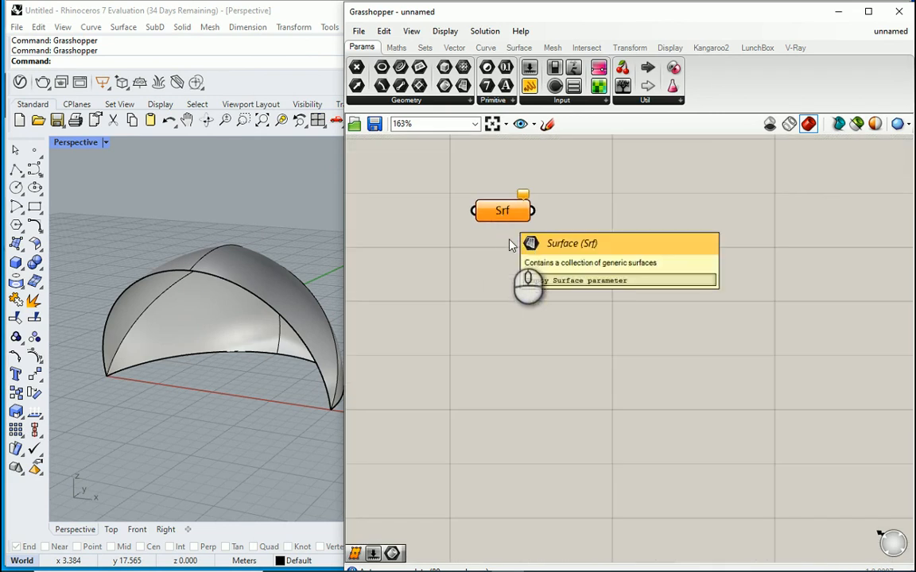
- Reference the Rhino dome as the single surface of the Surface parameter and select the dome in the viewport
mouse_move(504, 221)
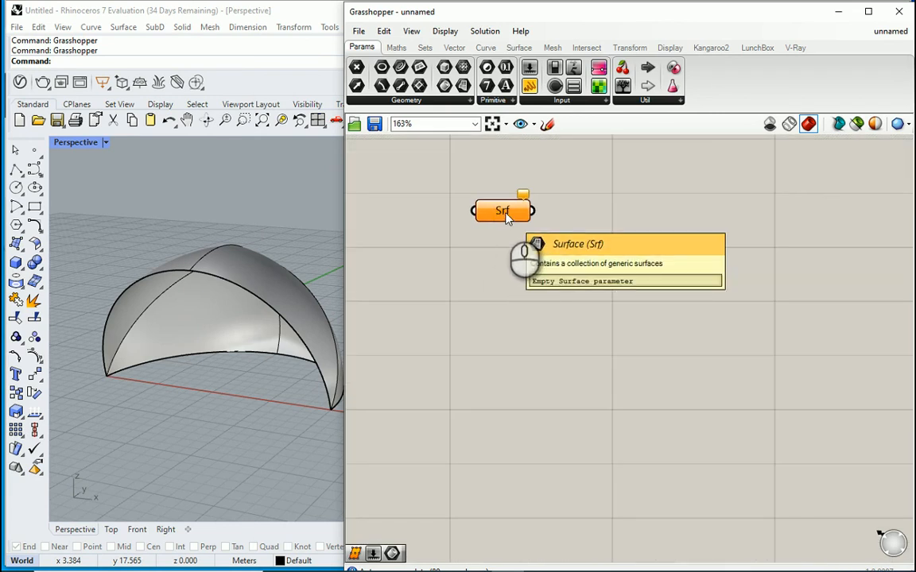
right_click(507, 220)
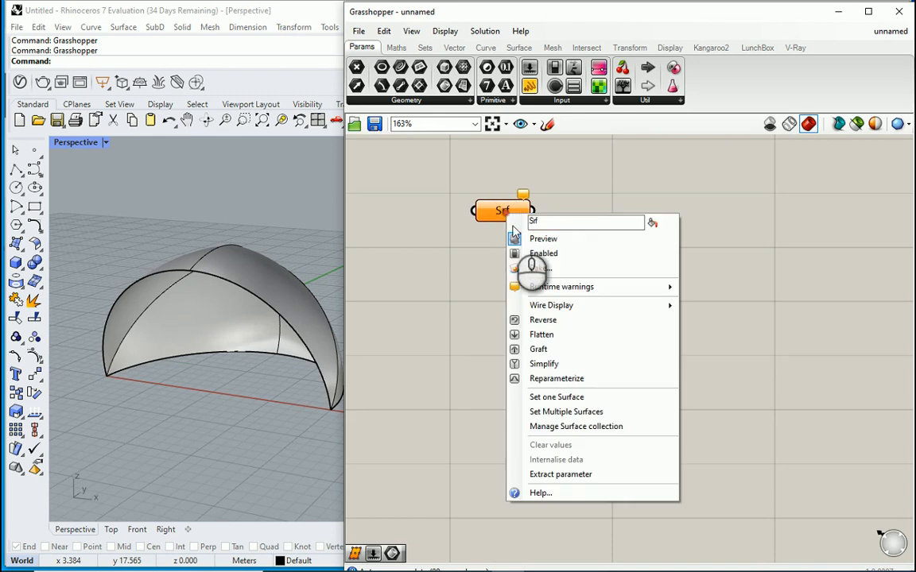
left_click(576, 401)
left_click(274, 287)
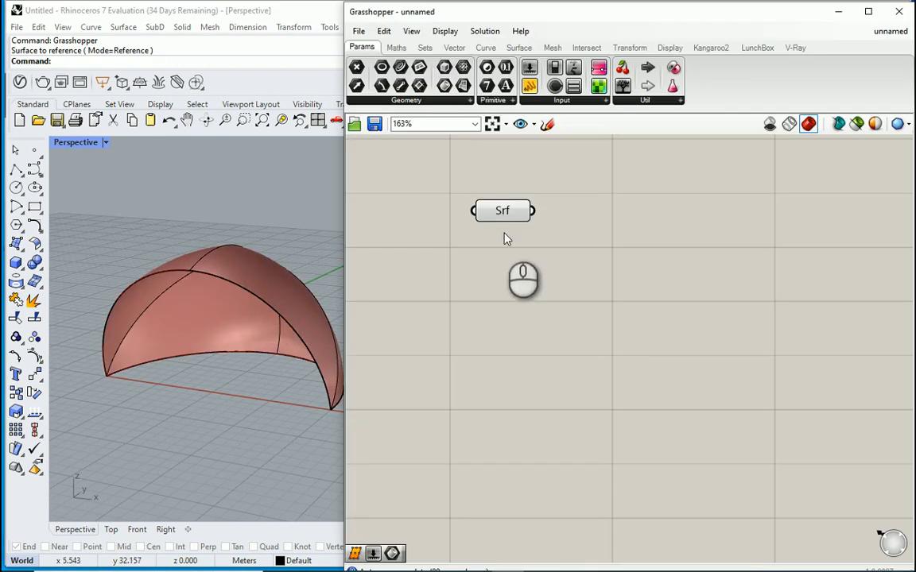
left_click(262, 280)
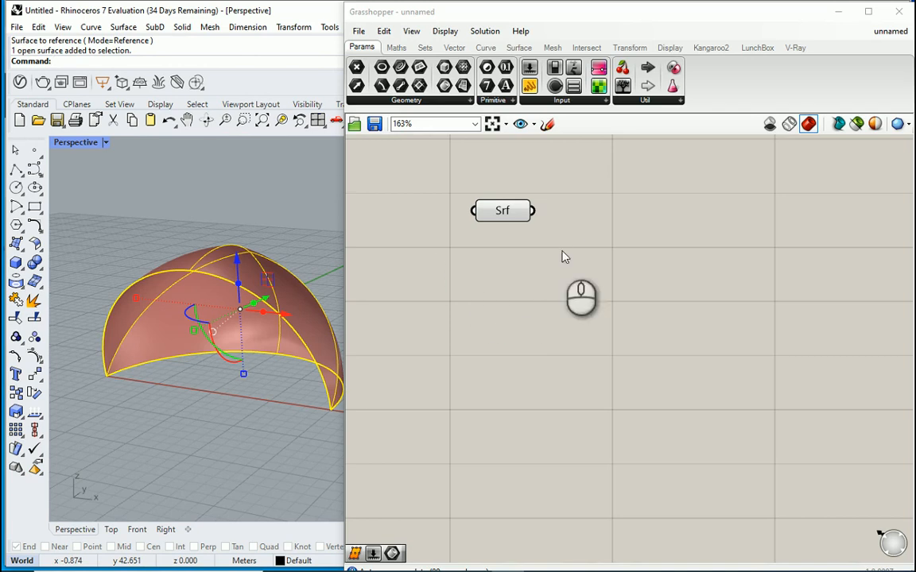
- Internalise the dome's data in the Surface parameter
right_click(513, 211)
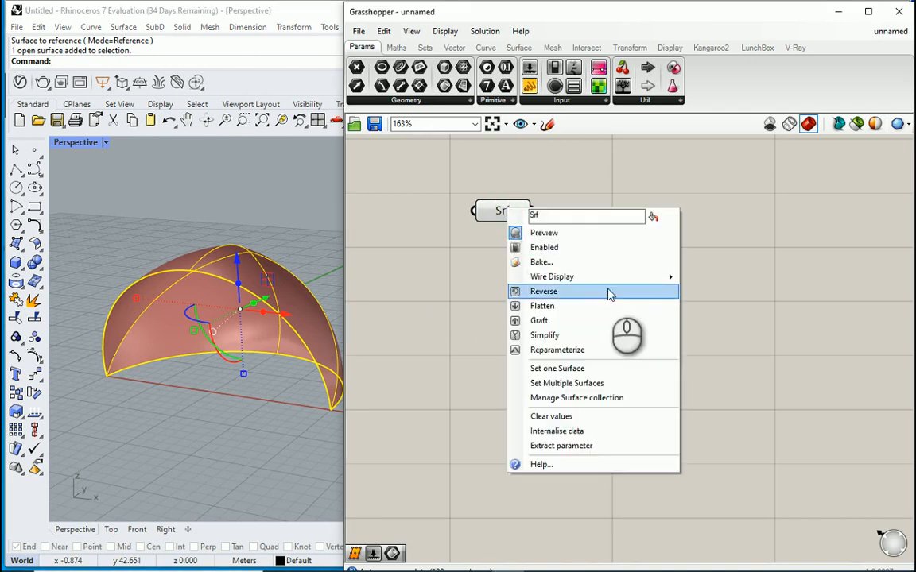
left_click(602, 431)
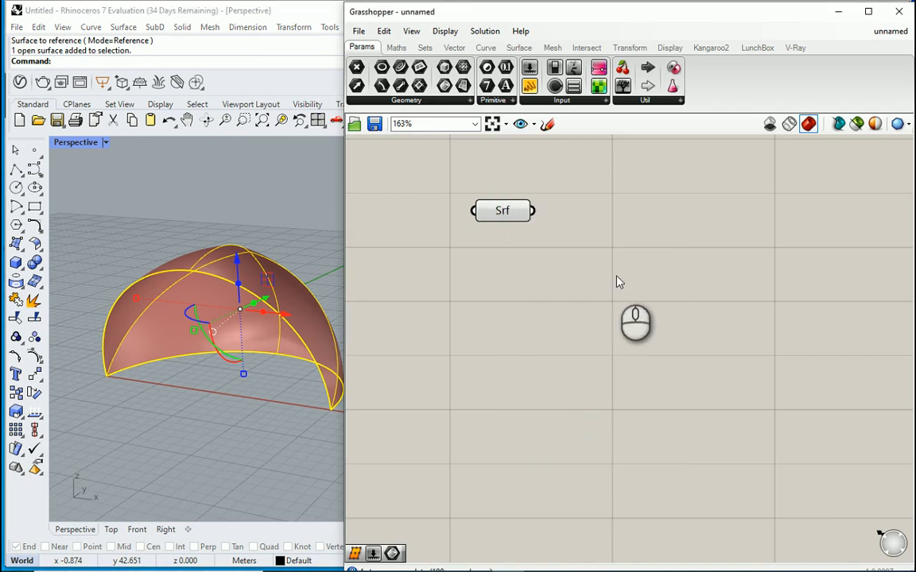
scroll(523, 261, "down", 2)
scroll(523, 261, "up", 2)
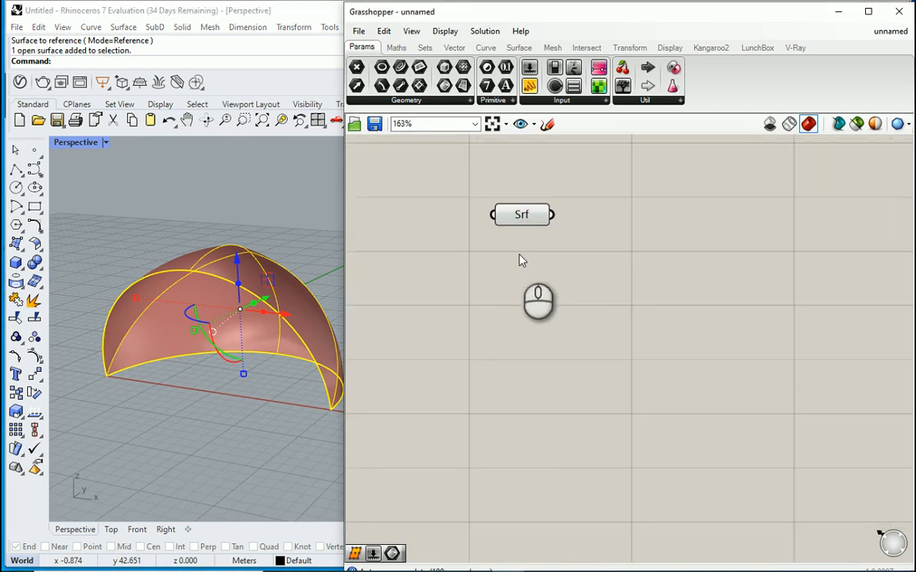
- Widen the visible Rhino viewport and hide the original dome surface, leaving the Grasshopper preview
left_click_drag(341, 205, 420, 201)
left_click(363, 205)
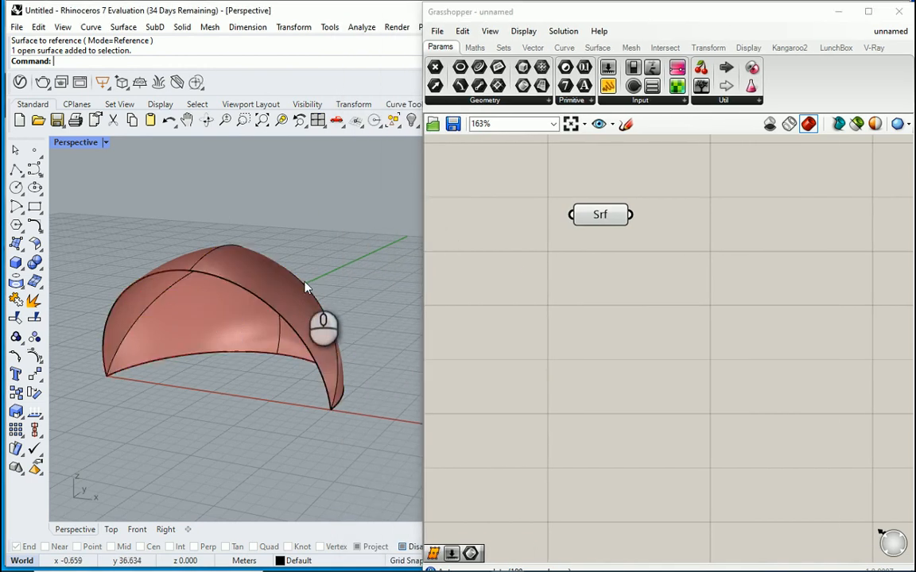
left_click(304, 280)
left_click(413, 121)
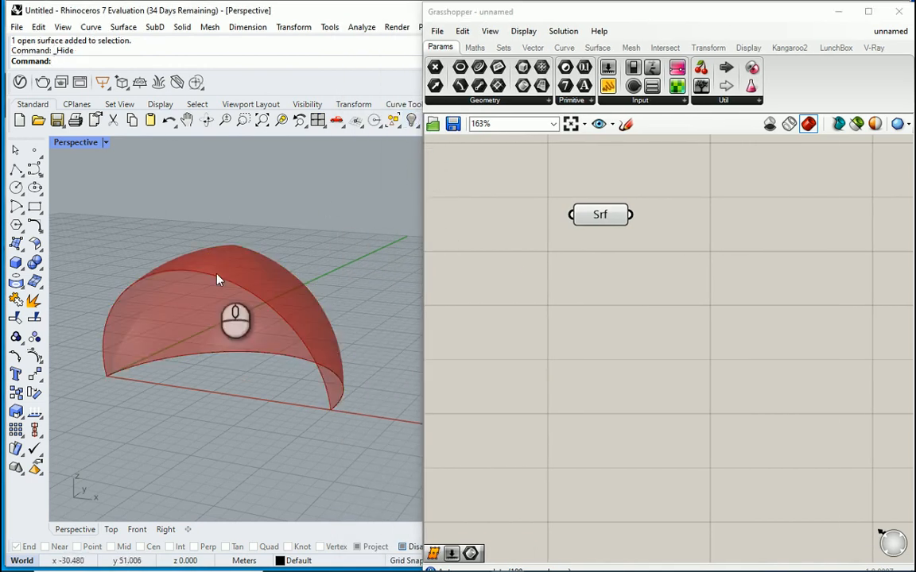
left_click(237, 275)
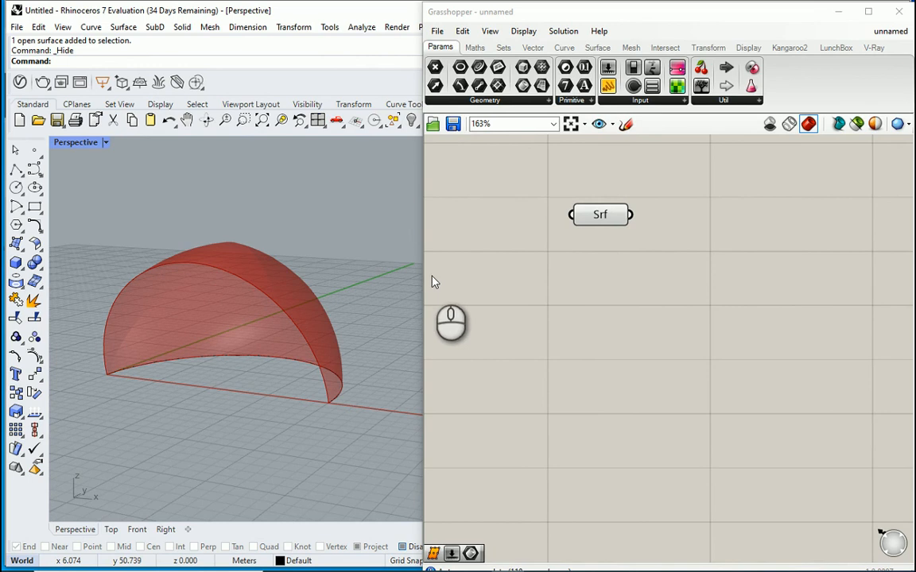
- Add a LunchBox Quad Panels component beside the Surface parameter and connect the parameter to its surface input
left_click_drag(423, 275, 361, 270)
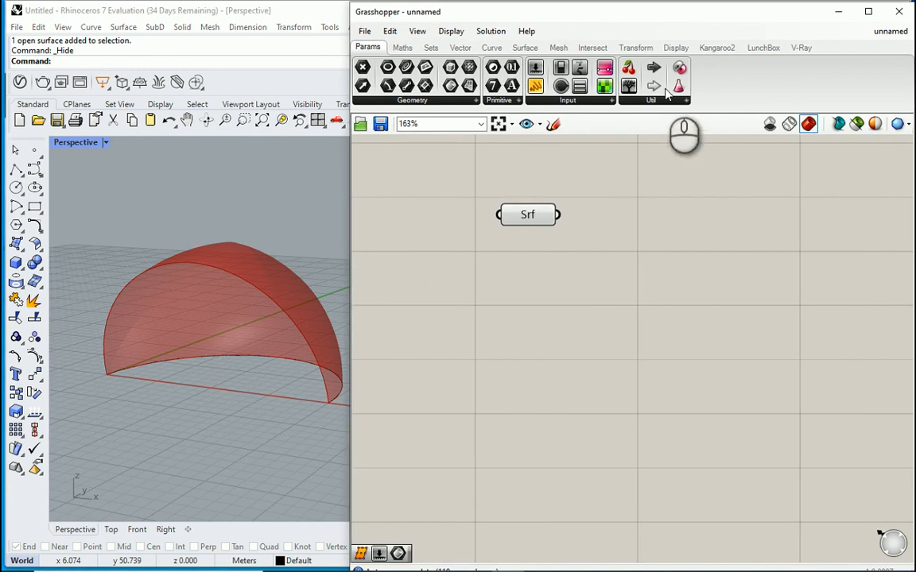
left_click(755, 50)
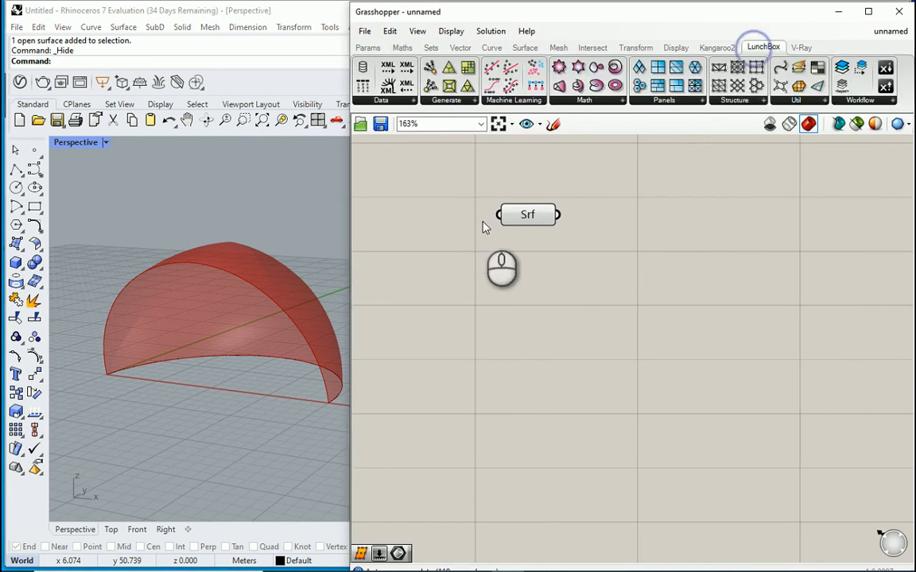
right_click_drag(490, 225, 405, 222)
left_click(704, 103)
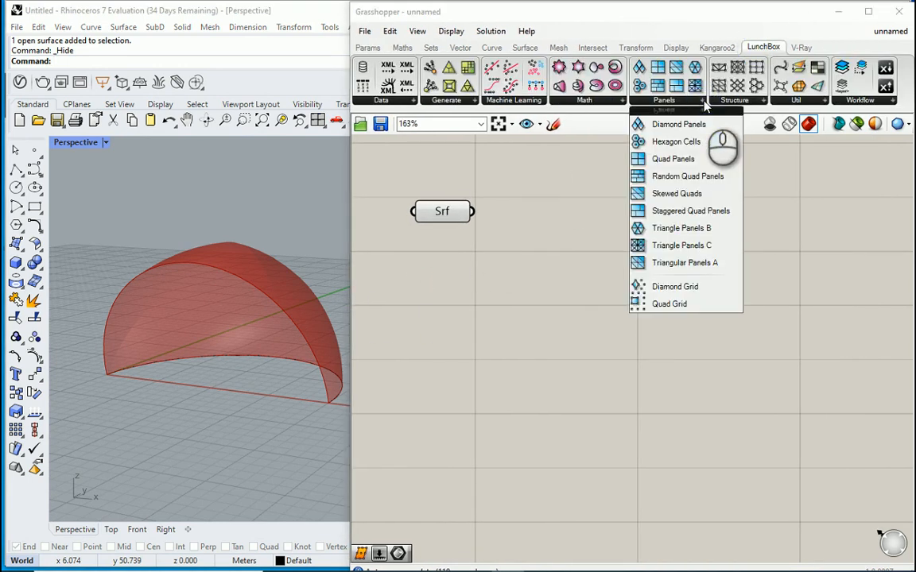
left_click(711, 163)
left_click(636, 235)
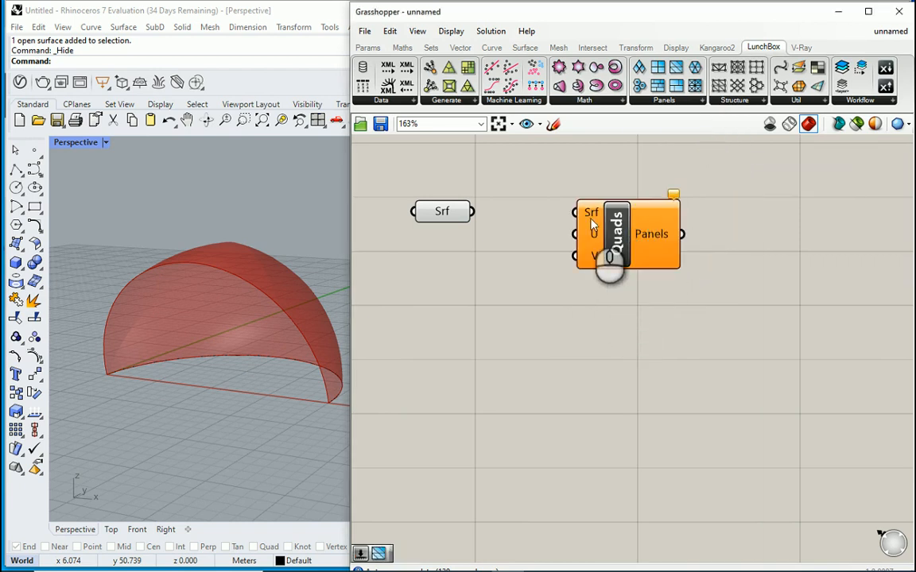
left_click_drag(473, 212, 575, 213)
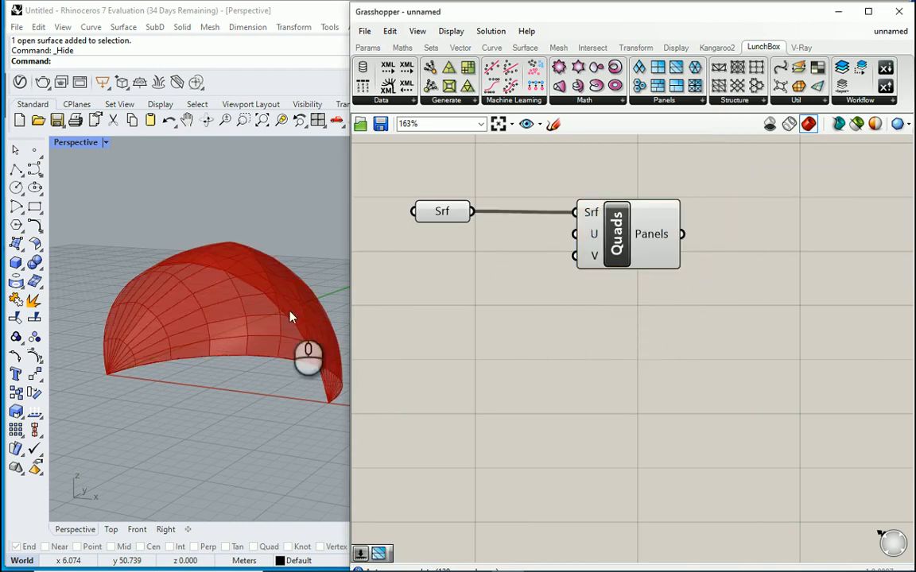
- Turn off the Surface parameter's preview and nudge the Quad Panels component slightly down
right_click(448, 213)
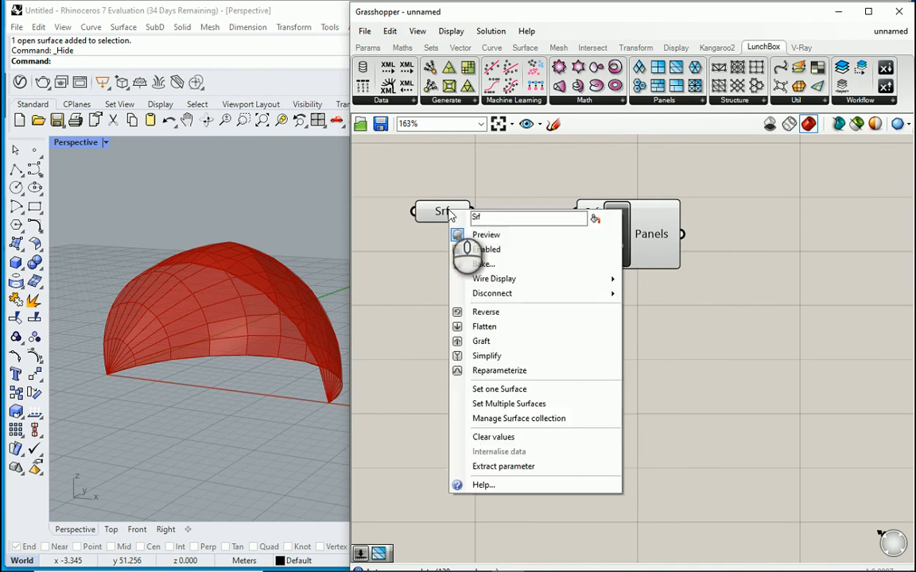
left_click(501, 234)
left_click_drag(609, 241, 607, 246)
left_click(613, 295)
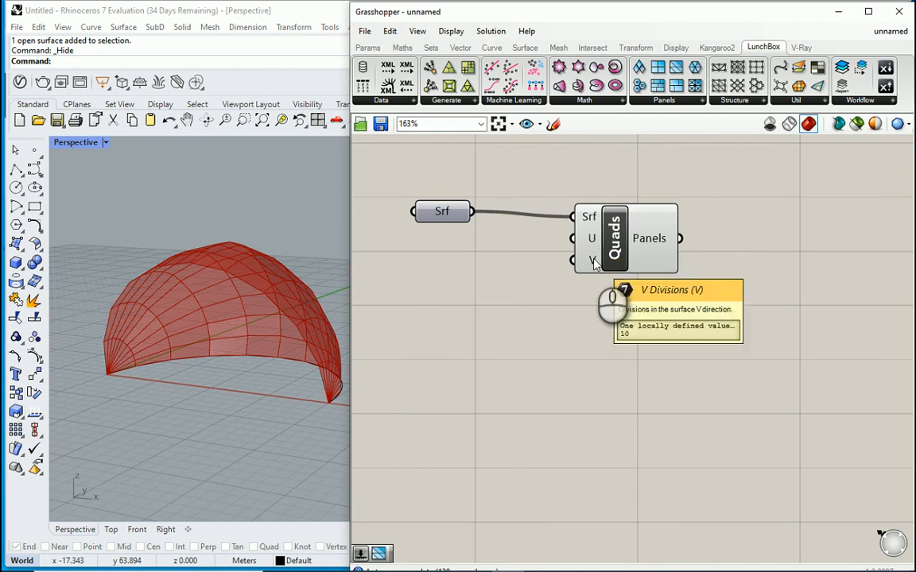
- Add a number slider set to 15 and connect it to the V divisions input of the Quad Panels component
scroll(607, 307, "up", 1)
scroll(278, 315, "up", 2)
right_click_drag(278, 315, 260, 321)
double_click(486, 290)
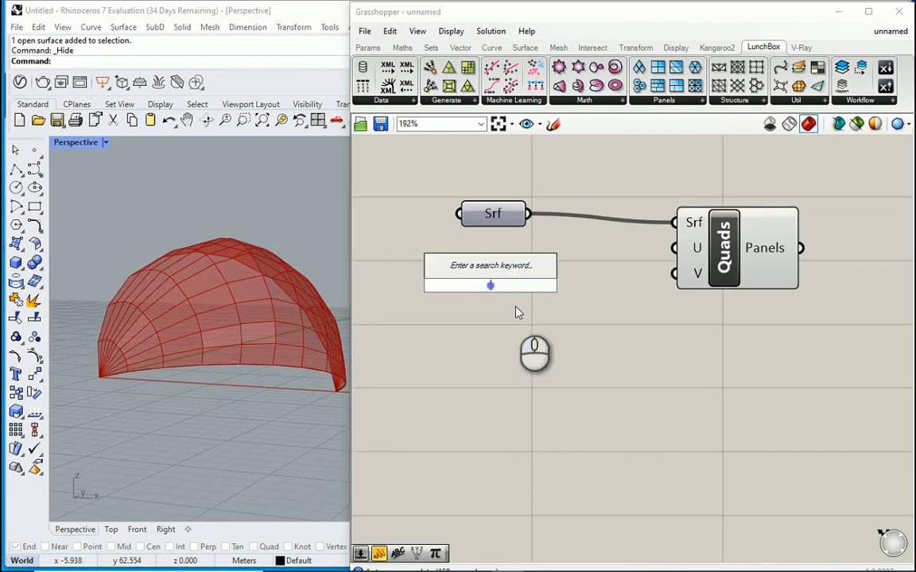
type("15")
key("Return")
left_click_drag(593, 284, 670, 288)
mouse_move(182, 337)
right_mouse_down()
mouse_move(221, 346)
mouse_move(246, 326)
mouse_move(199, 327)
mouse_move(186, 341)
right_mouse_up()
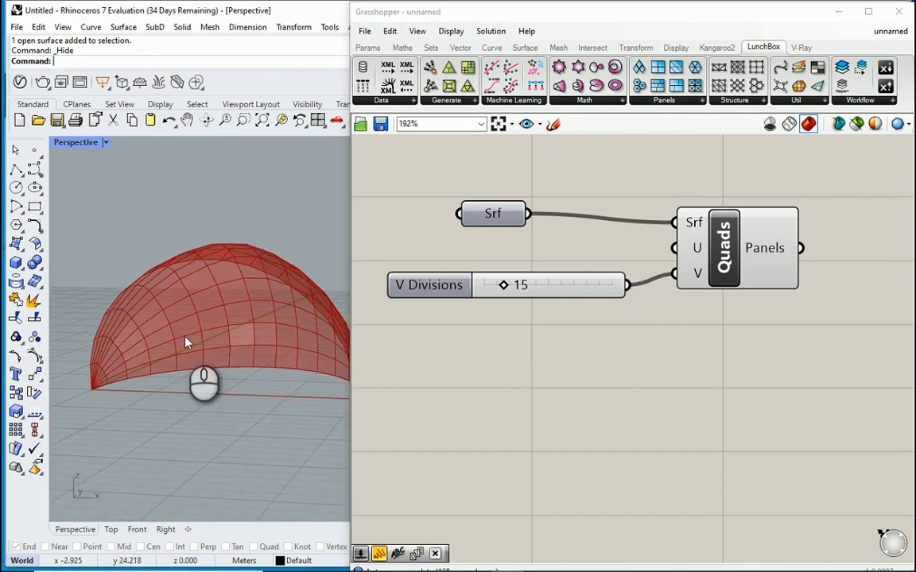
- Arrange the Surface parameter, V Divisions slider and Quad Panels component into a compact layout
left_click(433, 288)
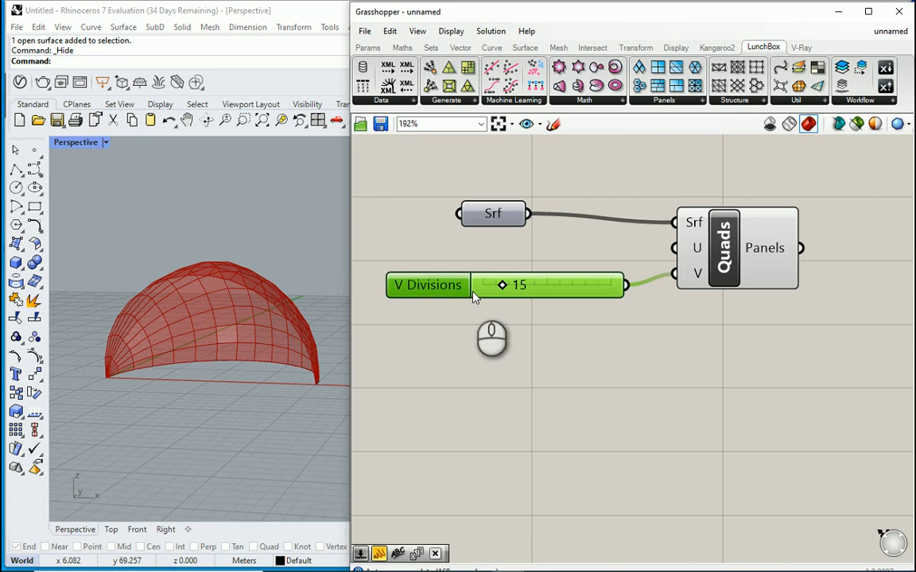
scroll(461, 292, "down", 2)
scroll(454, 287, "down", 2)
scroll(549, 290, "up", 2)
left_click_drag(452, 233, 477, 245)
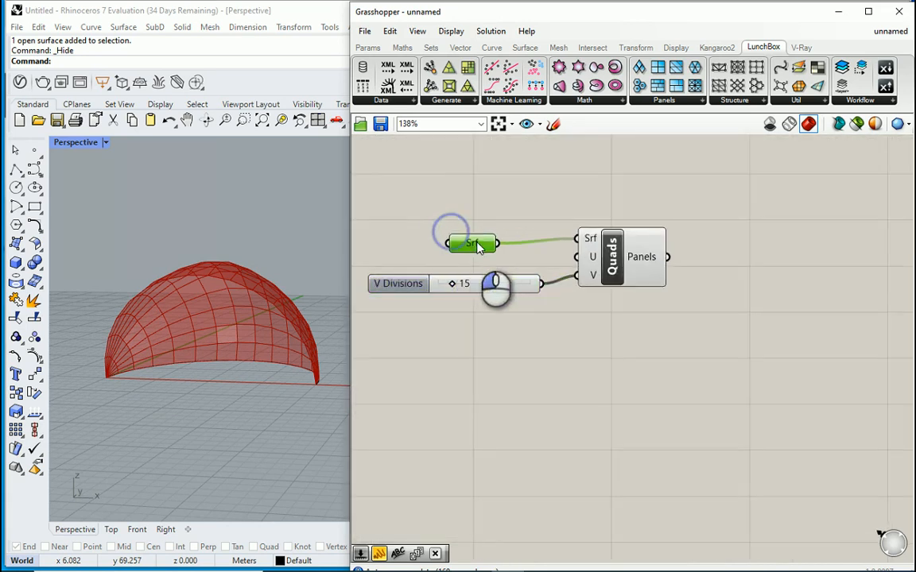
left_click_drag(504, 290, 502, 282)
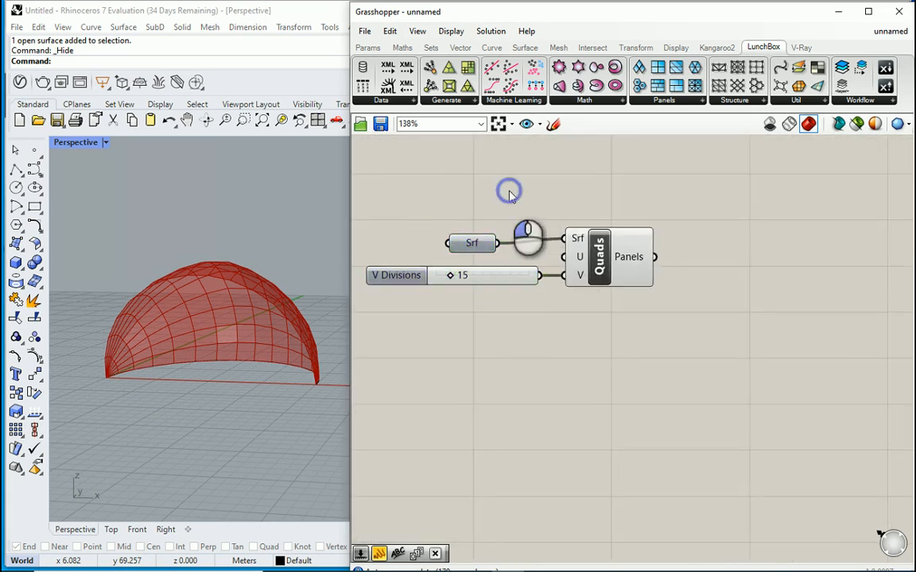
- Place a Scribble label reading "Quads" above the Surface parameter
double_click(509, 194)
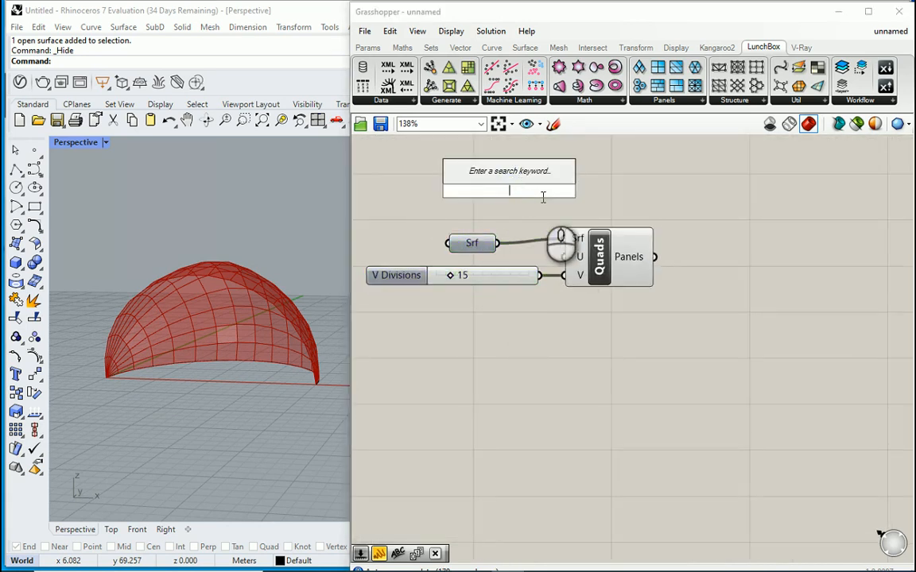
type("scribble")
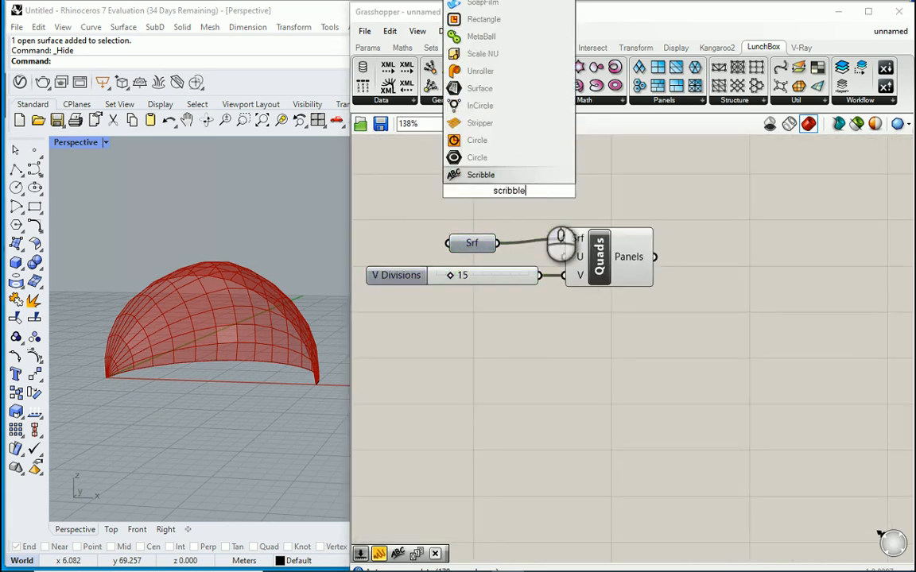
left_click(524, 175)
left_click_drag(516, 197, 487, 209)
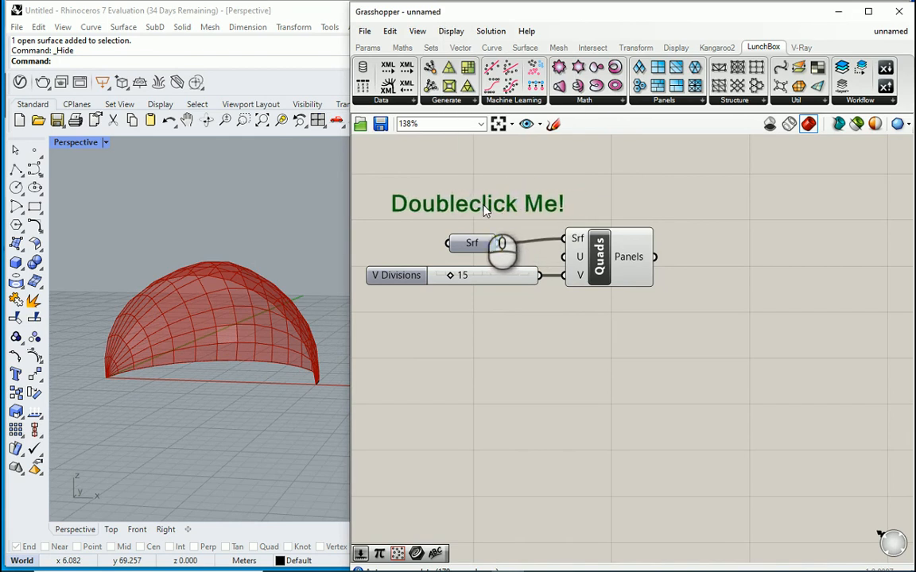
double_click(488, 204)
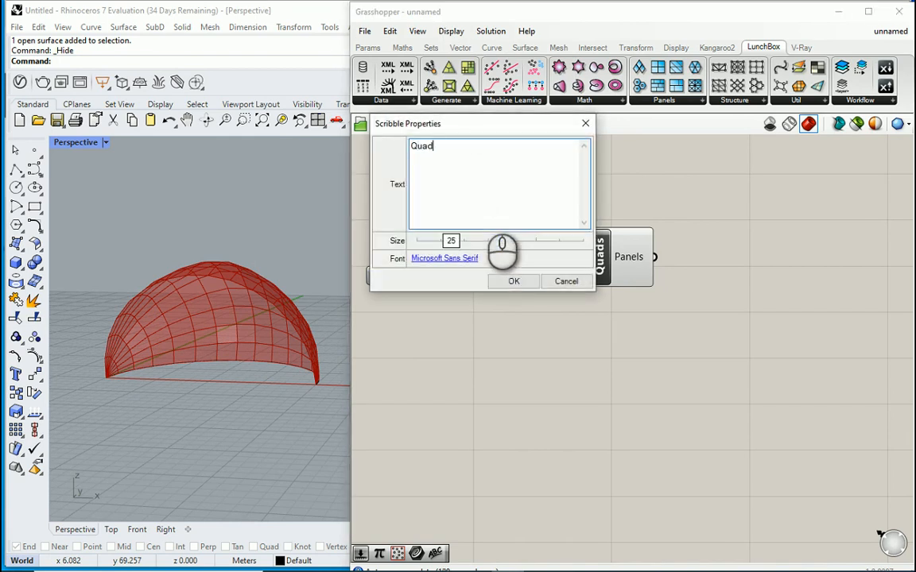
left_click(513, 281)
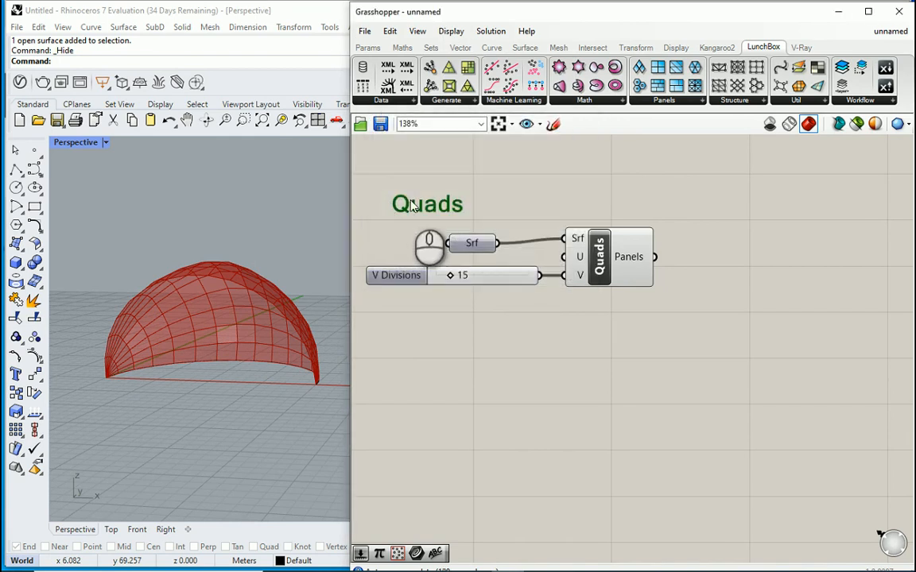
- Group the Quads label, Surface parameter, V Divisions slider and Quad Panels component
left_click_drag(689, 339, 531, 236)
right_click(500, 214)
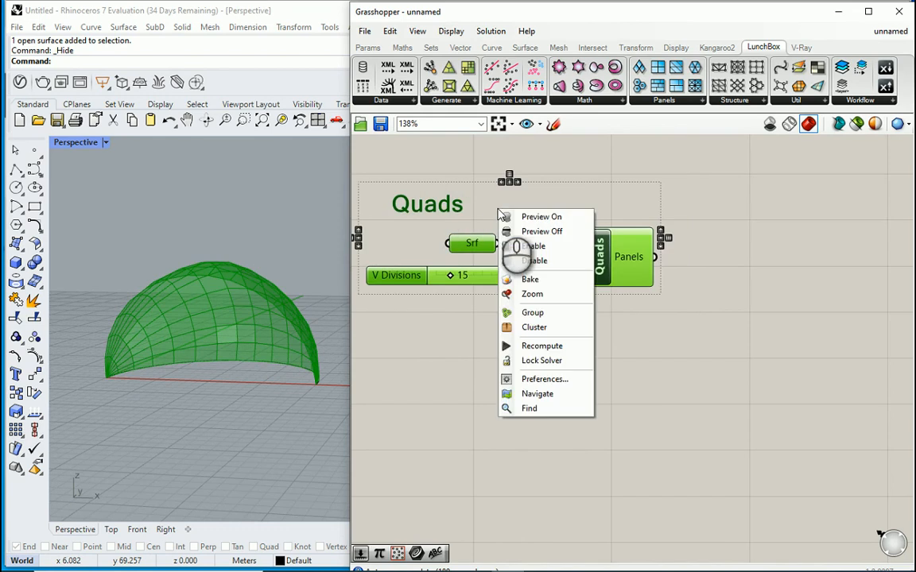
left_click(535, 313)
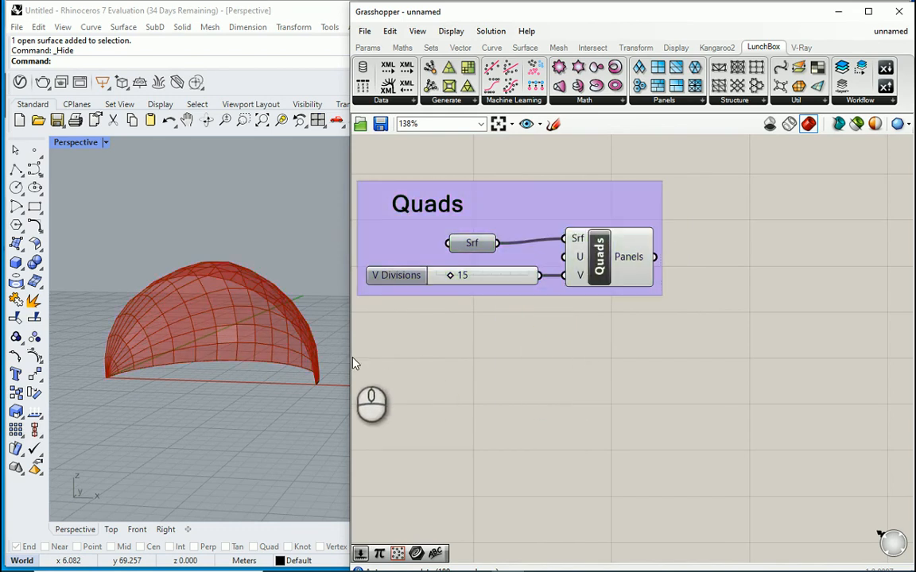
- Widen the Grasshopper window over the Rhino viewport to gain more canvas space
left_click_drag(351, 351, 325, 350)
left_click(483, 359)
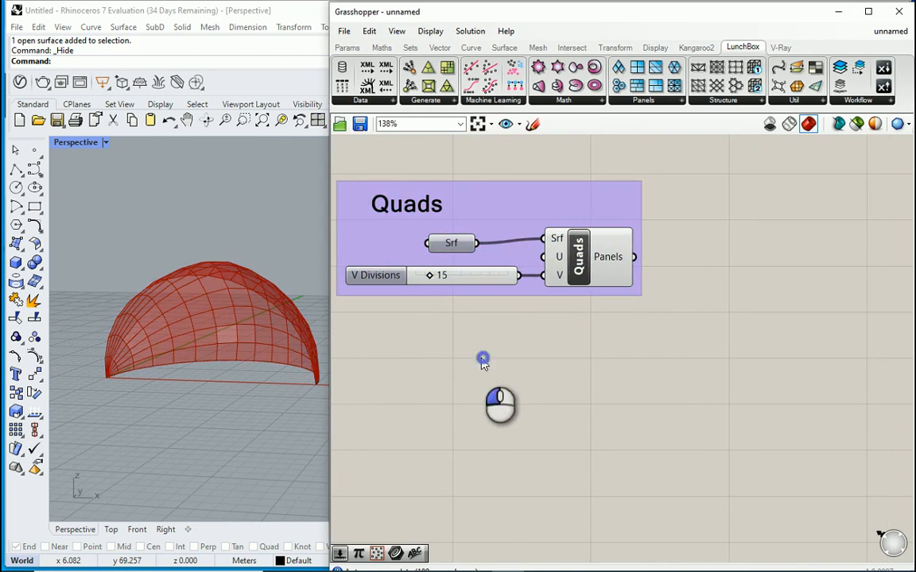
scroll(109, 308, "down", 2)
scroll(217, 320, "up", 4)
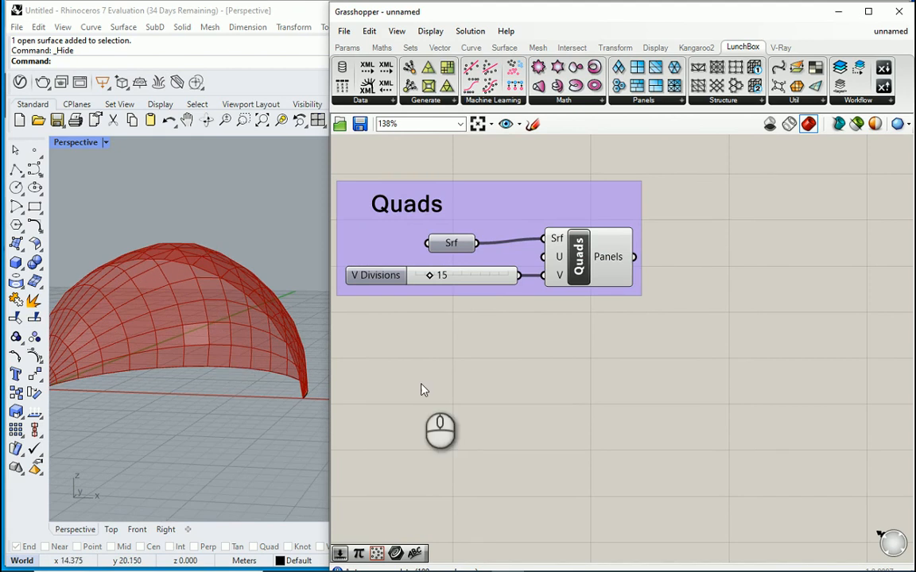
scroll(408, 378, "down", 1)
left_click_drag(328, 350, 303, 347)
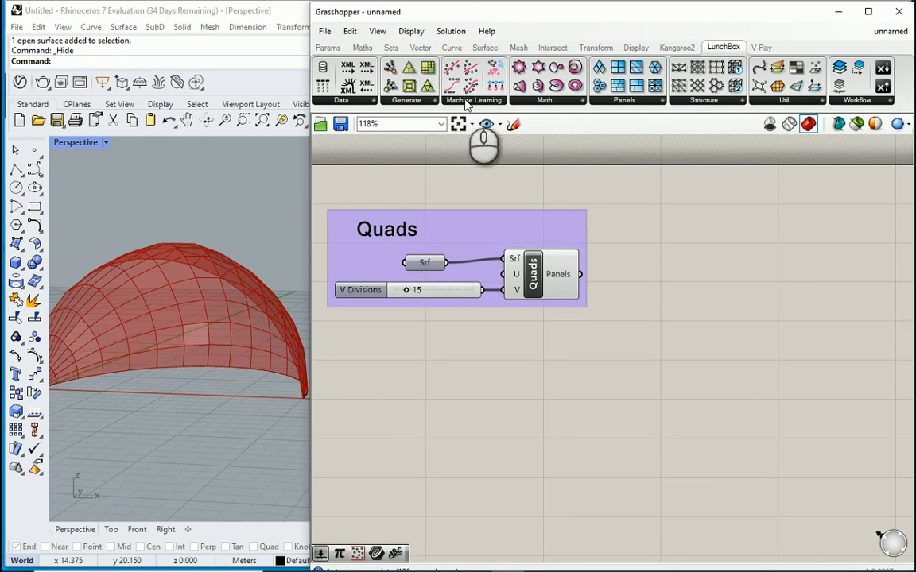
- Add a LunchBox Panel Frame component beside the Quads group and connect the Quad Panels output to its panel input
left_click(435, 101)
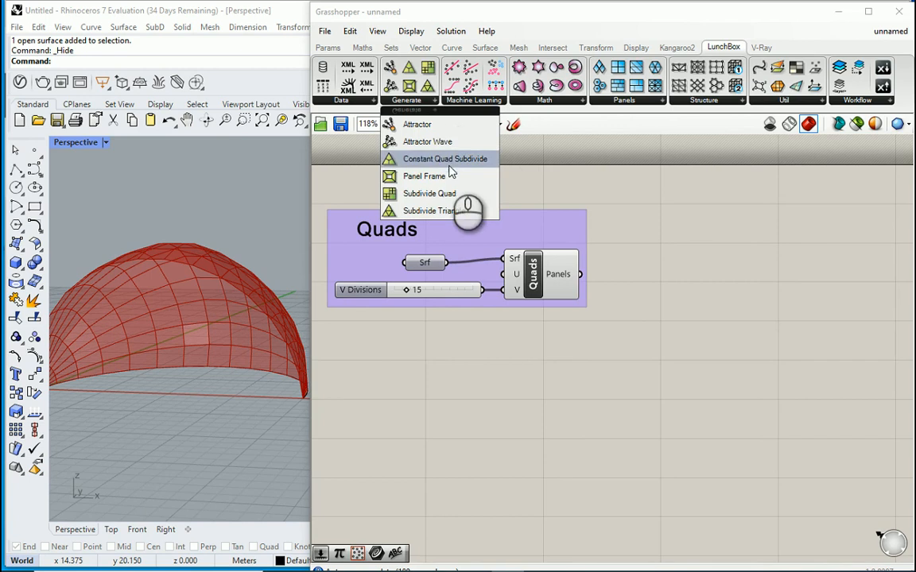
left_click_drag(448, 176, 698, 278)
scroll(646, 321, "up", 1)
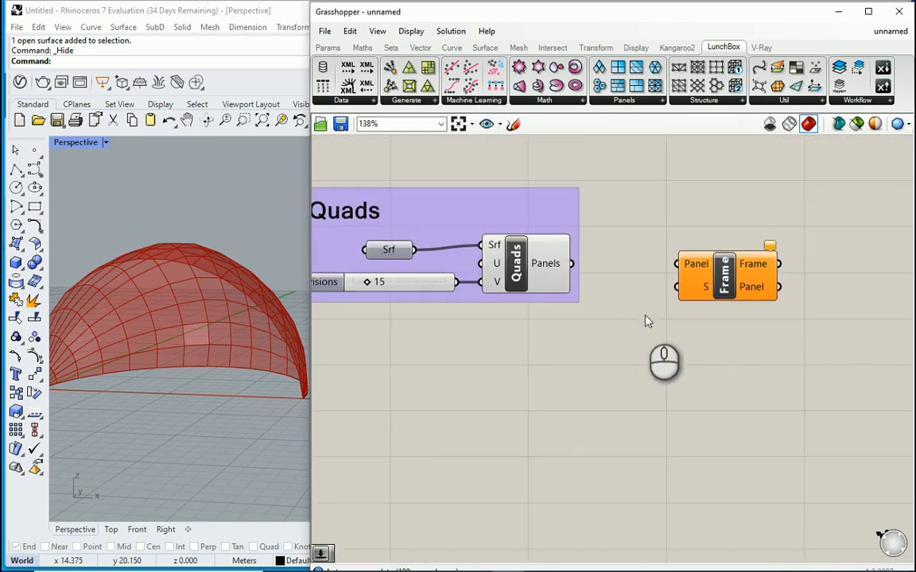
left_click_drag(571, 263, 676, 263)
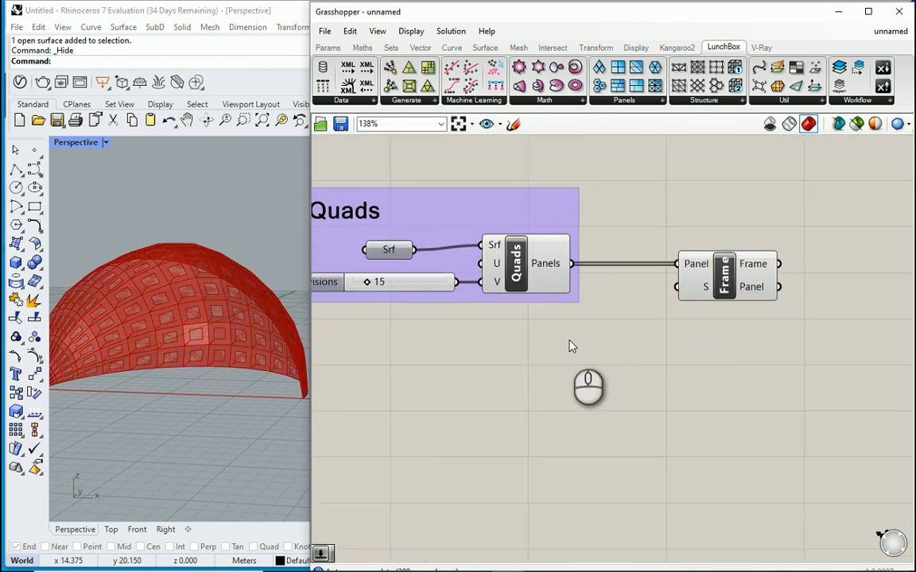
- Turn off the Quad Panels component's preview and move the Panel Frame component slightly down, closer to the group
left_click(727, 286)
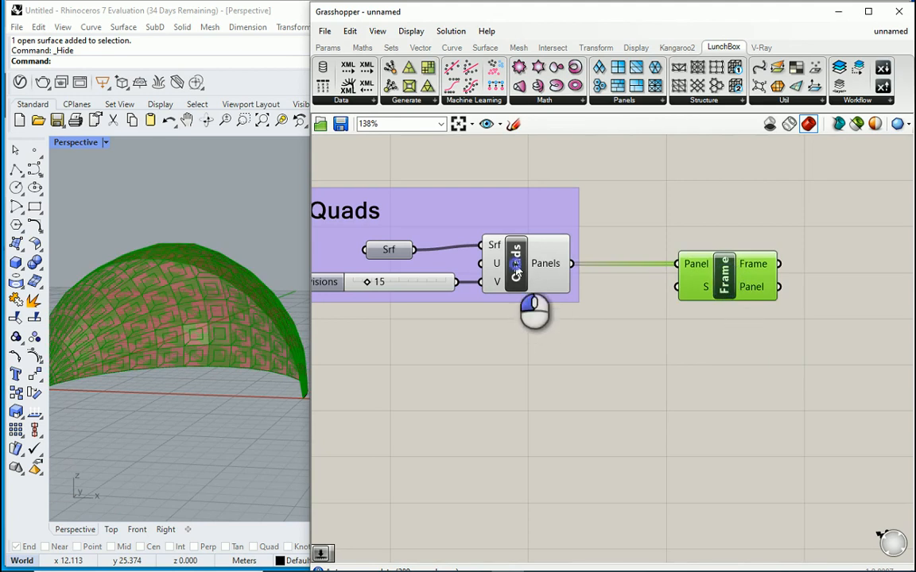
right_click(516, 269)
left_click(556, 289)
left_click(725, 288)
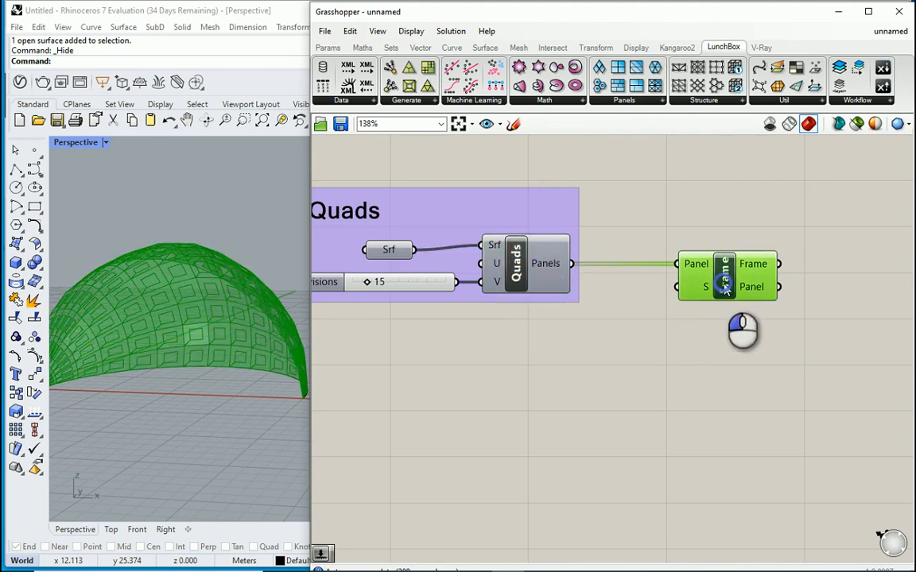
left_click_drag(725, 288, 692, 329)
left_click(672, 375)
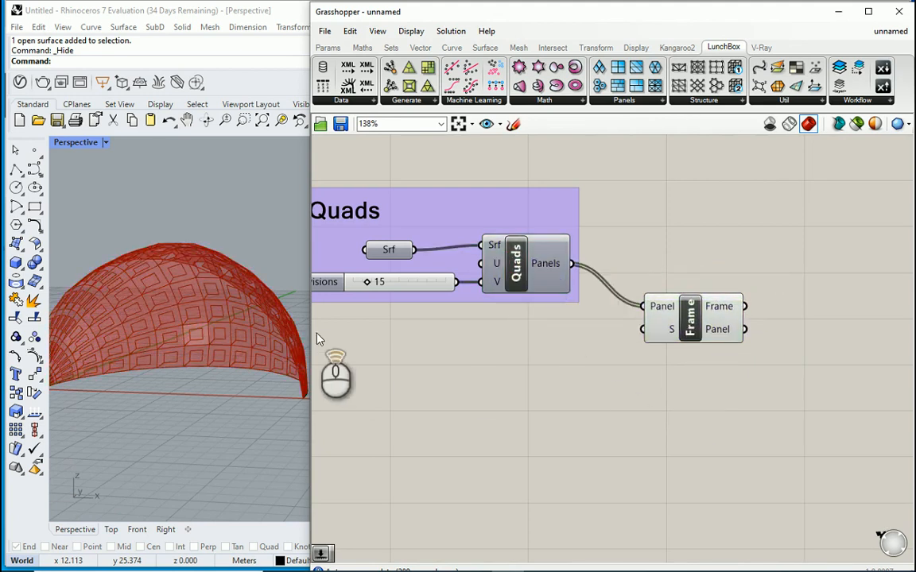
- Add a number slider set to 0.95 and connect it to the Panel Frame's scale factor input
scroll(317, 339, "up", 7)
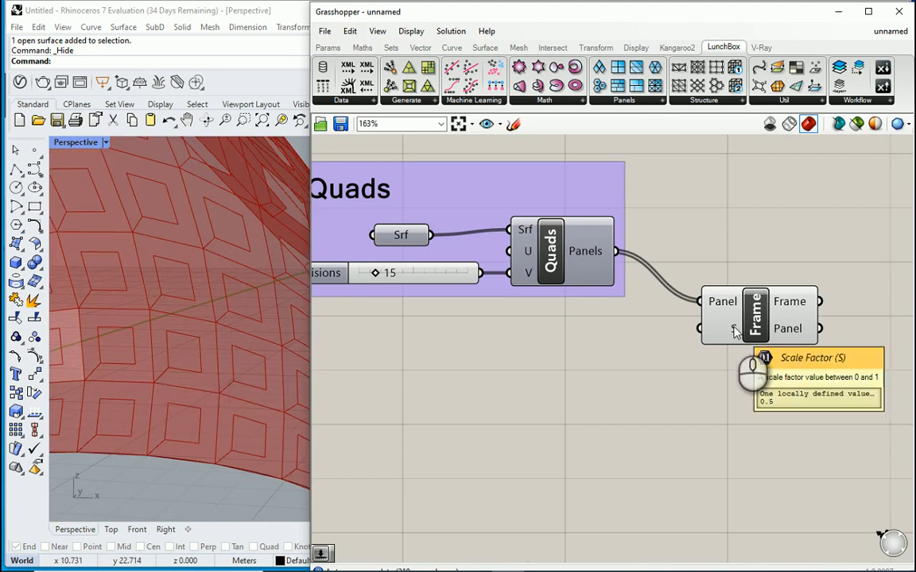
mouse_move(736, 334)
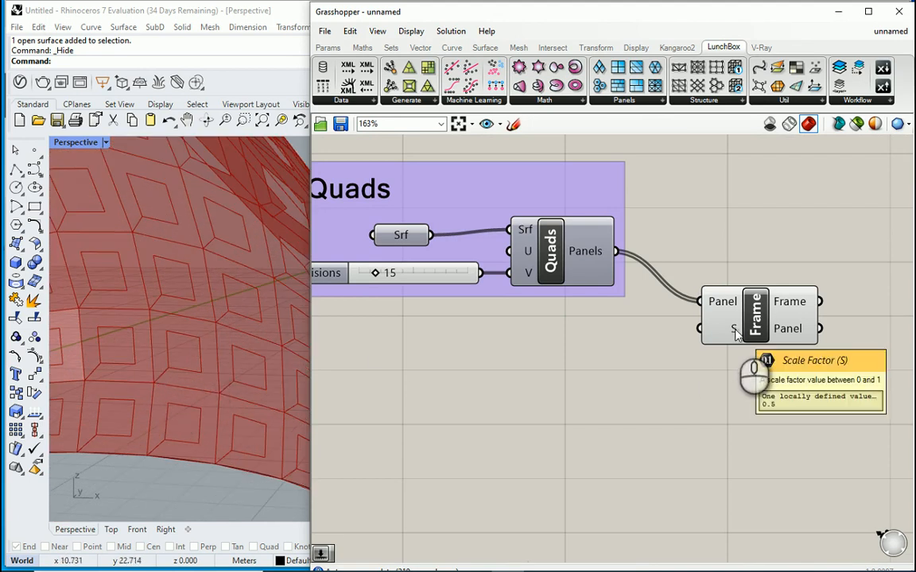
double_click(618, 338)
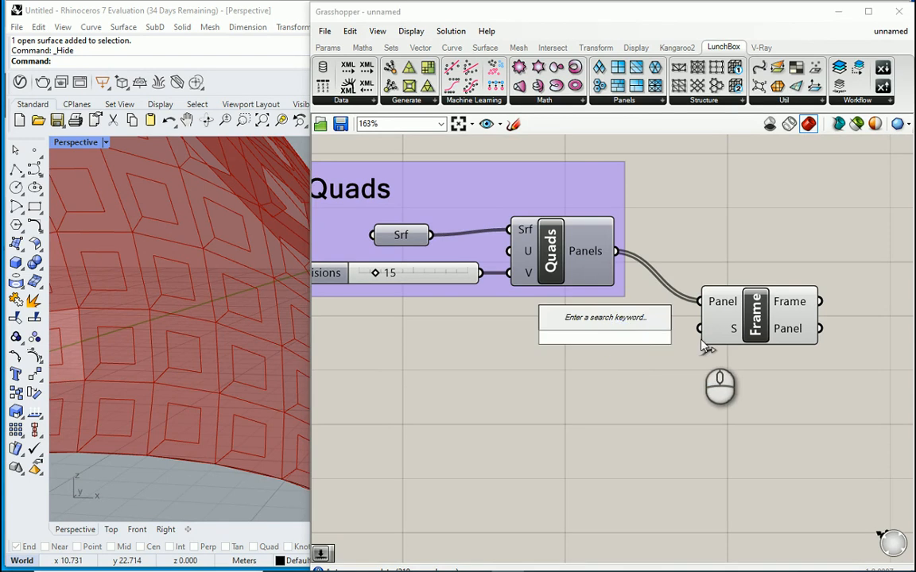
type("0.9")
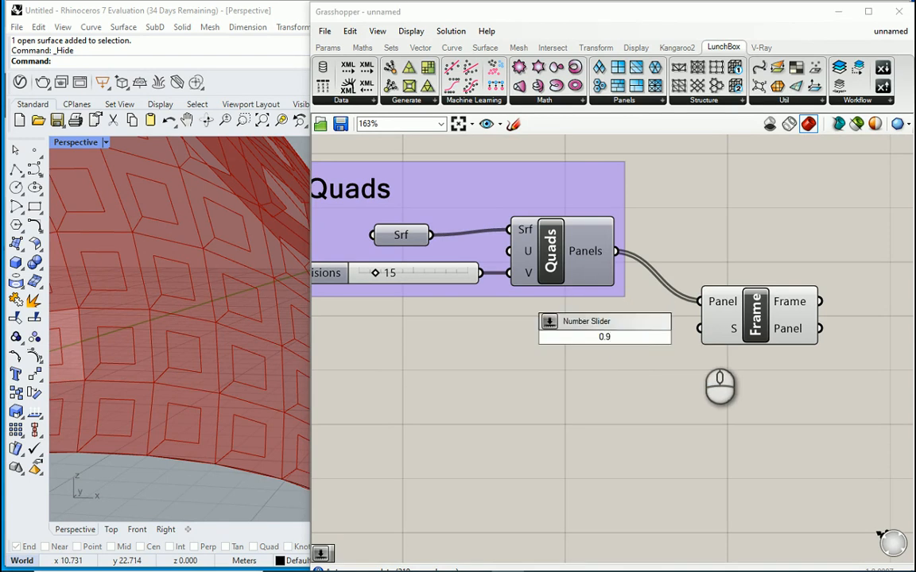
type("5")
key("Return")
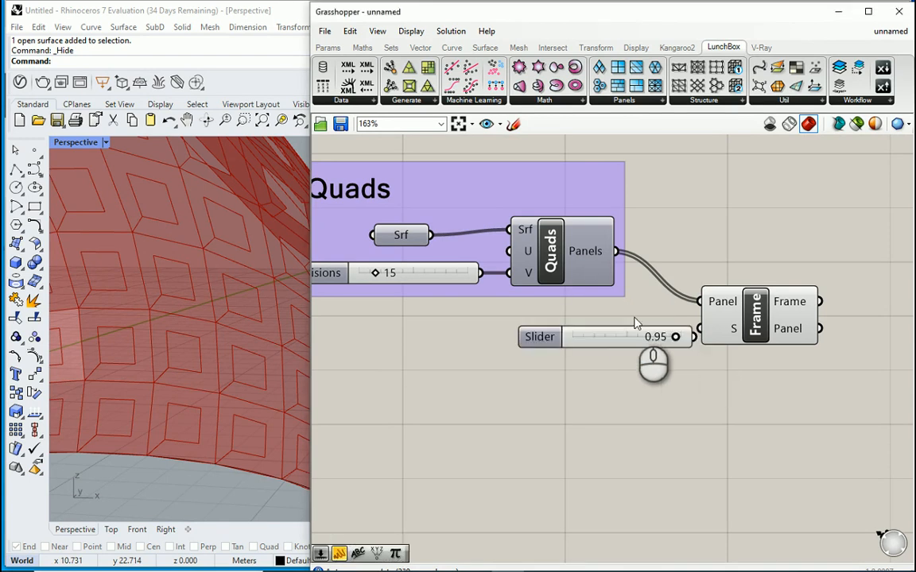
left_click_drag(674, 337, 699, 328)
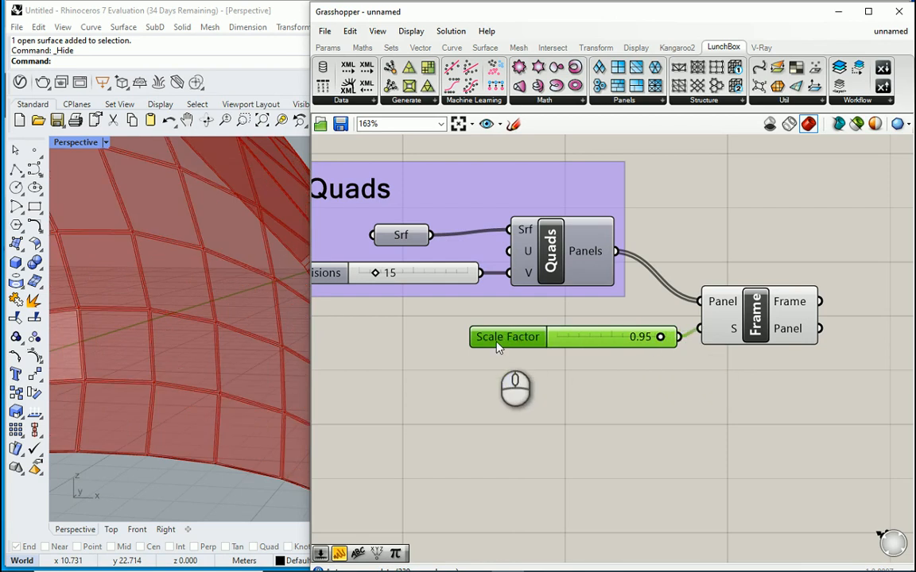
- Set the Scale Factor slider to 0.85 and inspect the resulting panel frames on the dome
scroll(208, 346, "up", 5)
scroll(199, 341, "up", 3)
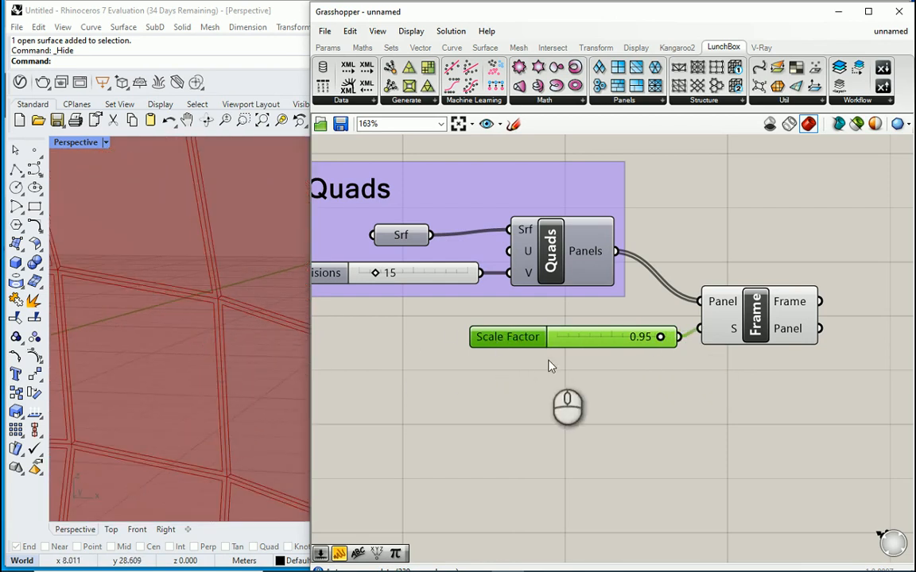
double_click(633, 337)
type("0.85")
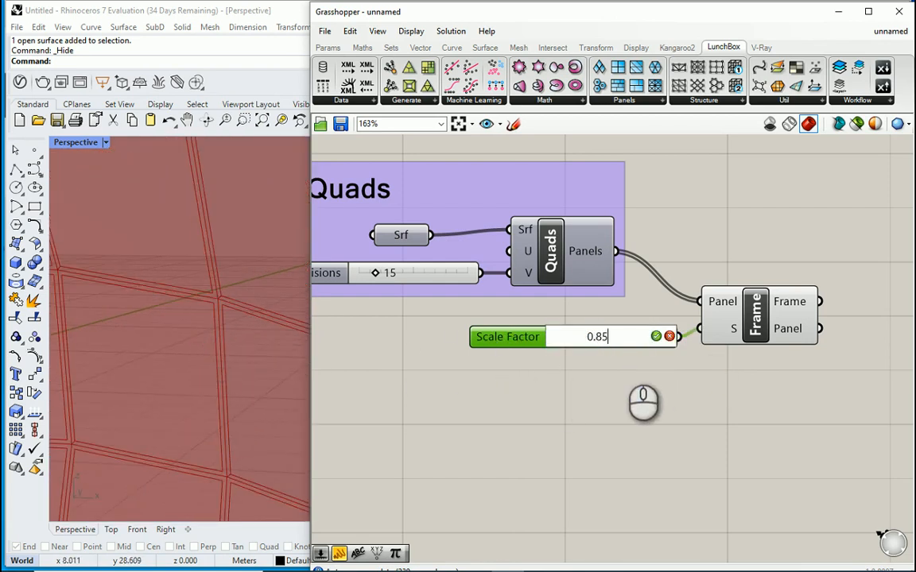
key("Return")
left_click(644, 394)
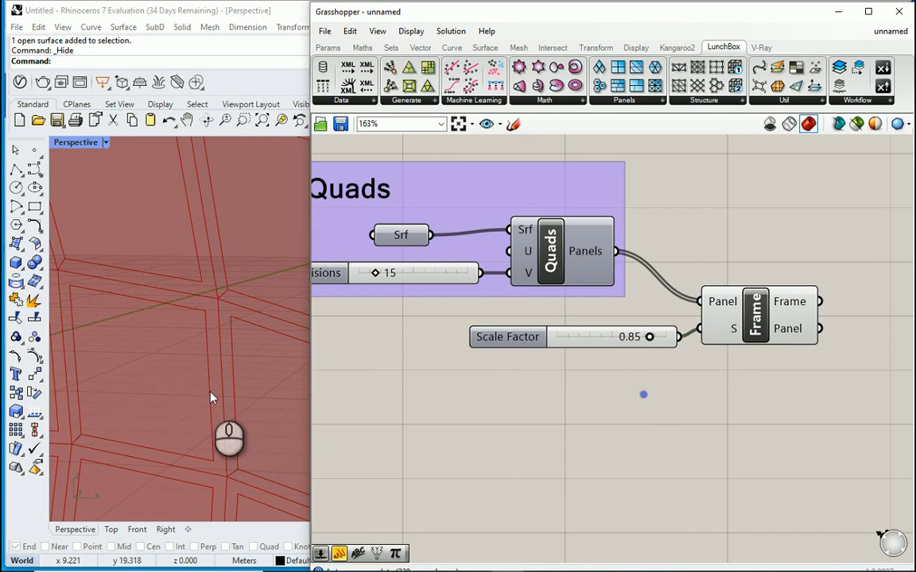
scroll(206, 322, "down", 4)
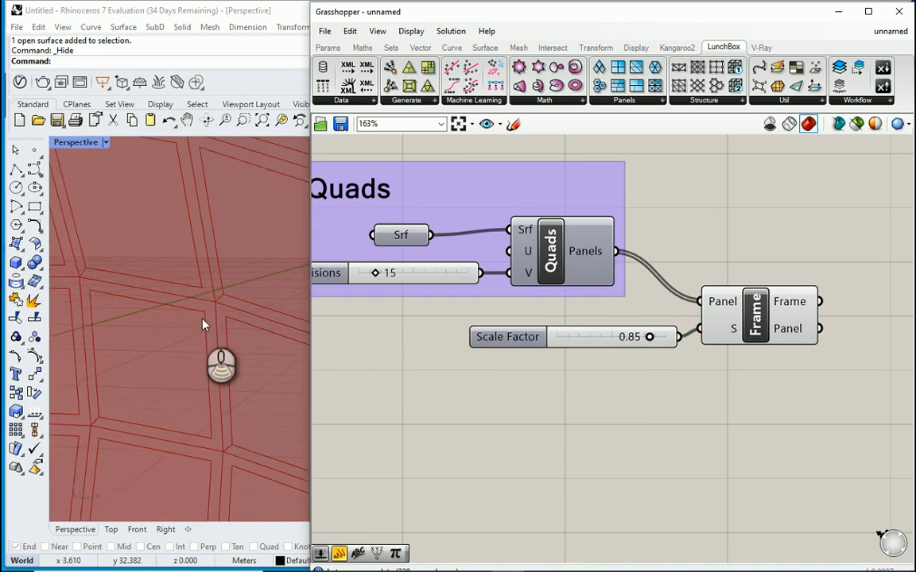
scroll(208, 323, "down", 3)
- Move the Panel Frame component and its Scale Factor slider together slightly down, then deselect them
left_click_drag(767, 384, 661, 327)
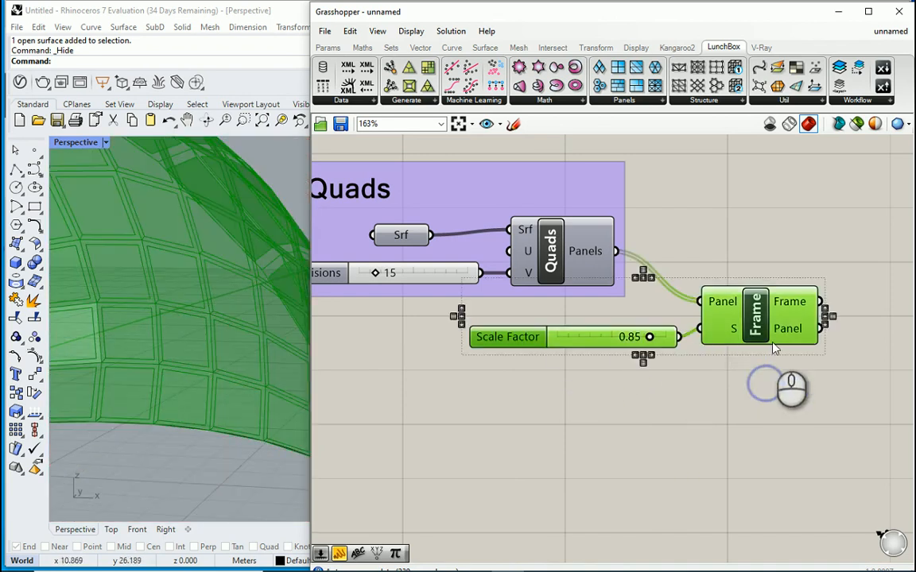
left_click_drag(774, 328, 765, 345)
left_click(638, 381)
- Add a text Panel beside the Panel Frame component and connect the Frame output to it
scroll(763, 373, "down", 3)
scroll(686, 338, "up", 3)
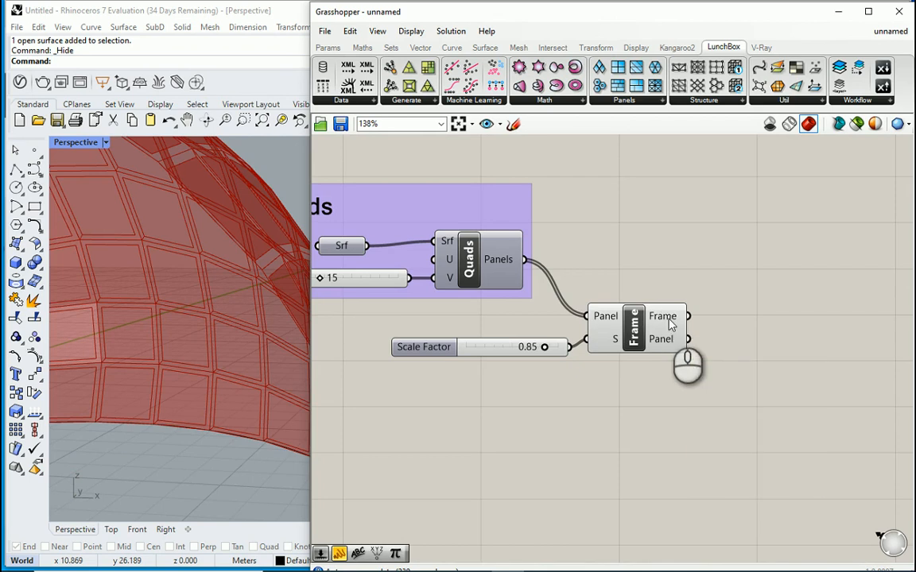
scroll(661, 342, "down", 3)
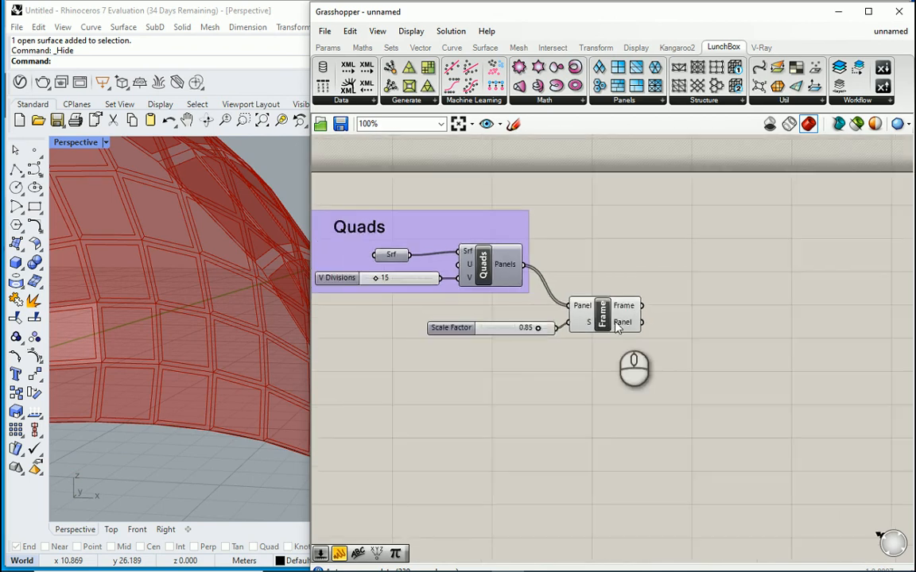
scroll(634, 365, "up", 3)
left_click(329, 47)
left_click_drag(495, 85, 798, 278)
left_click_drag(654, 306, 775, 276)
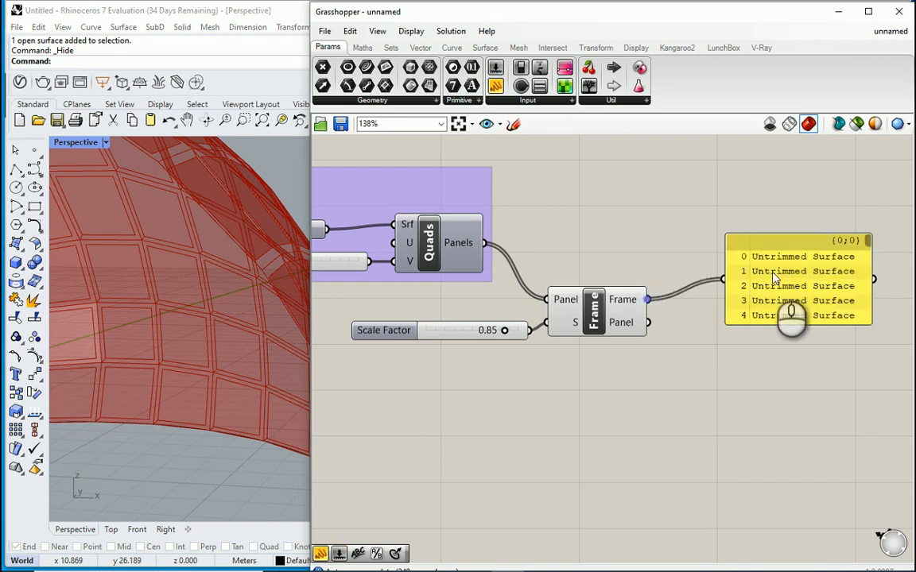
- Connect the Panel Frame's Panel output to the text panel and review its list from beginning to end
left_click(773, 254)
left_click_drag(870, 241, 863, 222)
left_click_drag(651, 318, 722, 279)
mouse_move(867, 242)
left_mouse_down()
mouse_move(879, 334)
mouse_move(875, 229)
left_mouse_up()
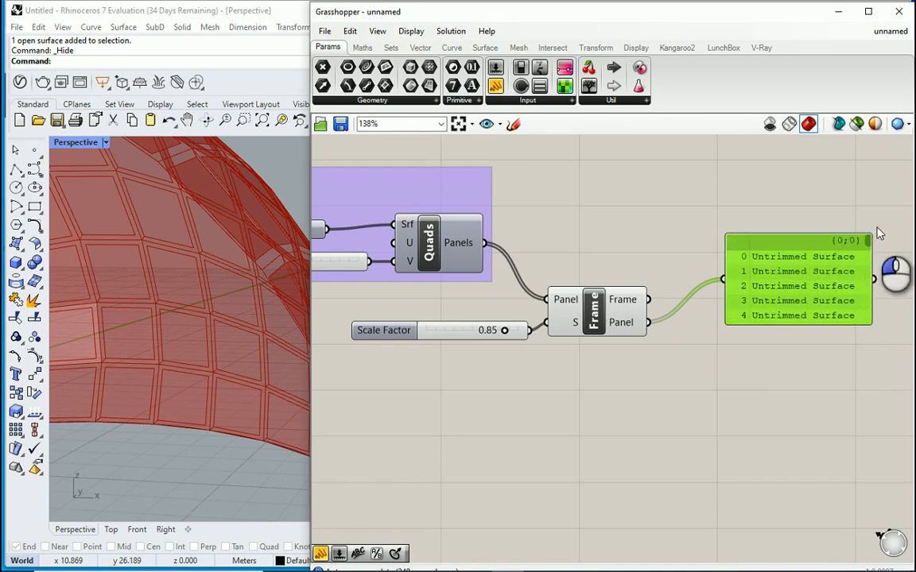
left_click(782, 375)
scroll(780, 375, "down", 2)
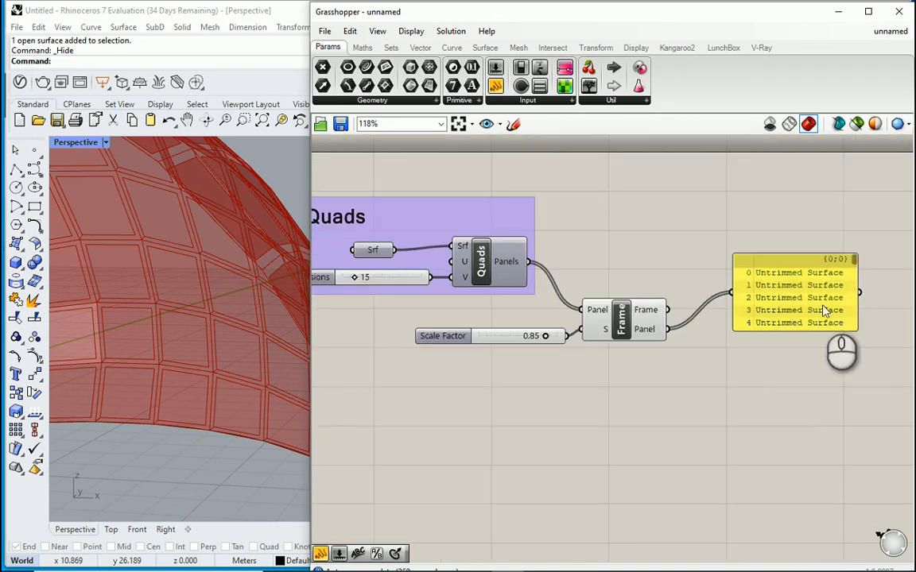
left_click_drag(854, 260, 867, 341)
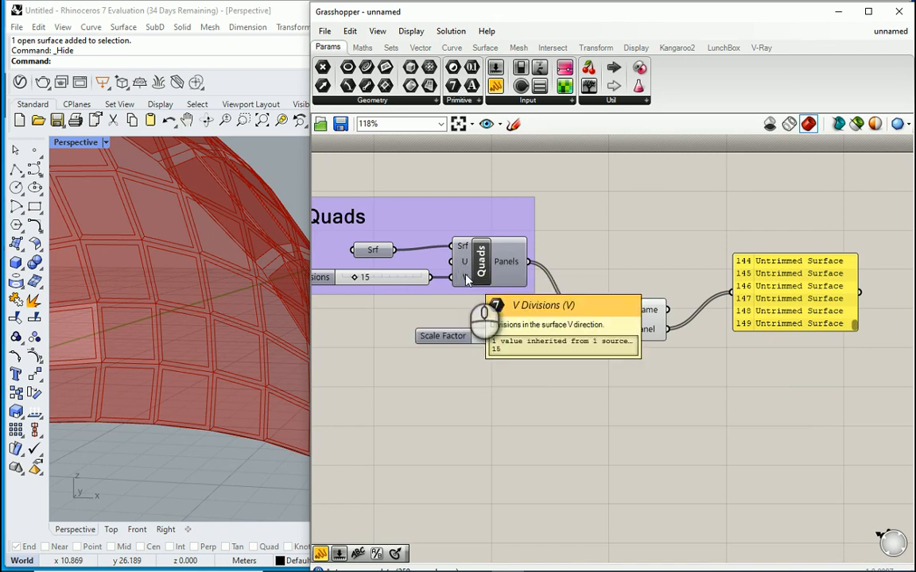
scroll(799, 281, "up", 3)
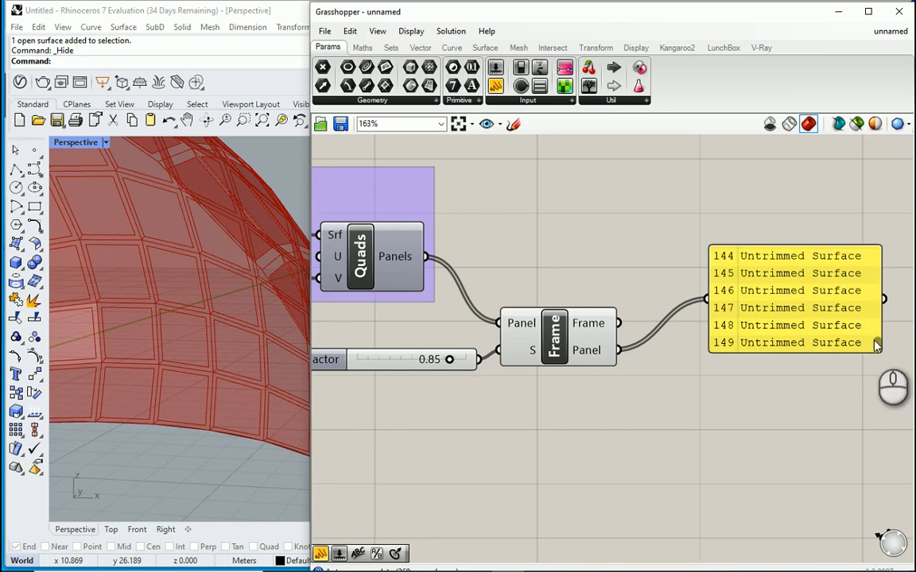
left_click_drag(876, 343, 865, 252)
- Reconnect the Panel Frame's Frame output to the text panel to compare both outputs, and remove the text panel
left_click_drag(620, 324, 707, 299)
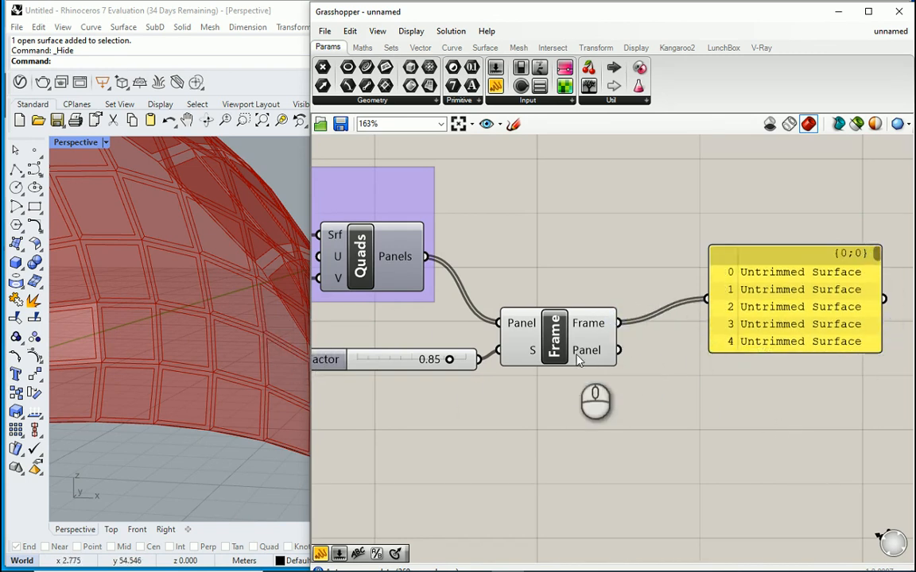
mouse_move(593, 358)
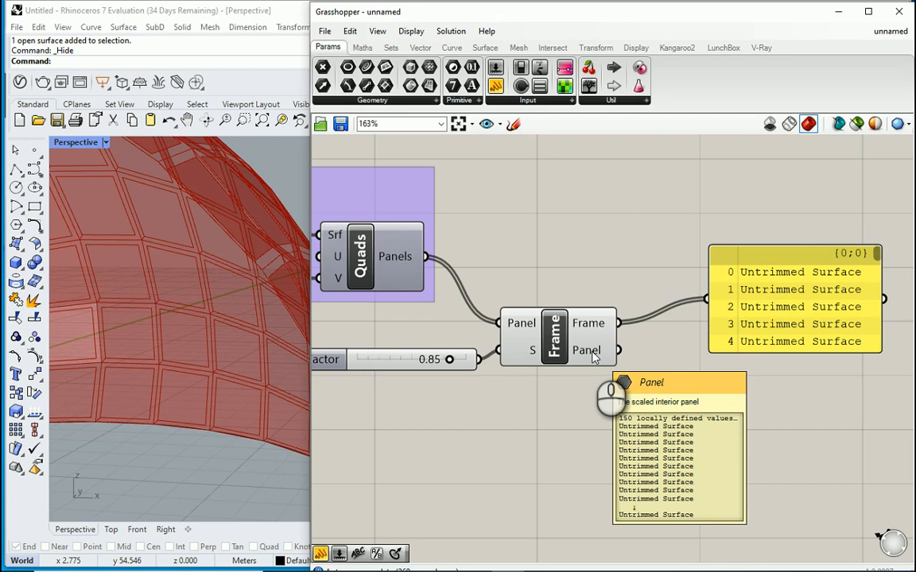
scroll(201, 261, "up", 4)
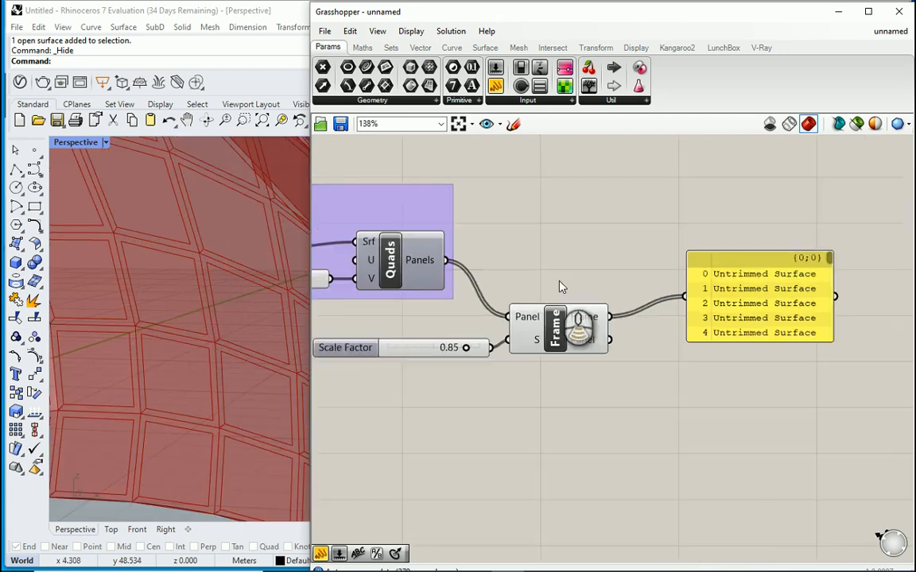
scroll(558, 287, "down", 4)
scroll(752, 282, "up", 3)
left_click(654, 262)
key("Delete")
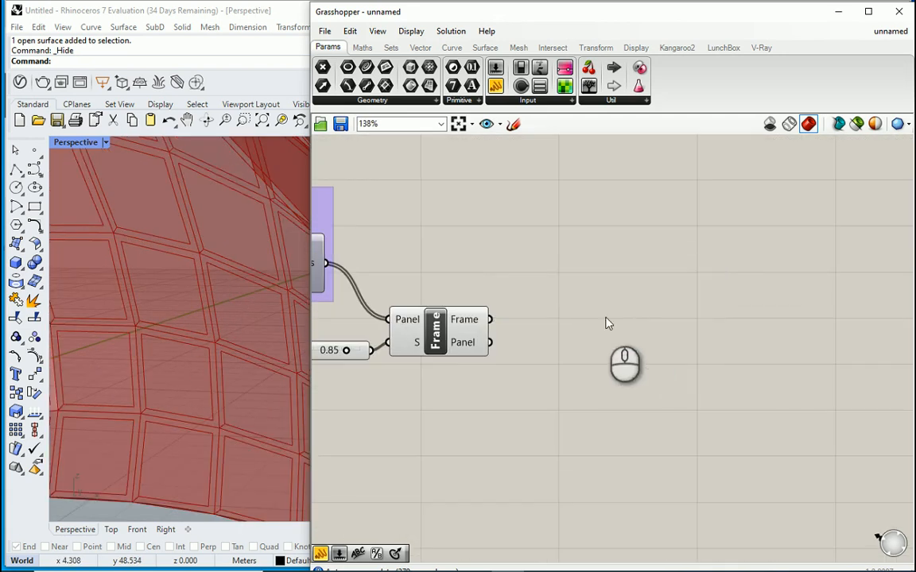
- Add a Solid Union component fed by the Panel Frame's Frame output, and check the component's warning
double_click(591, 317)
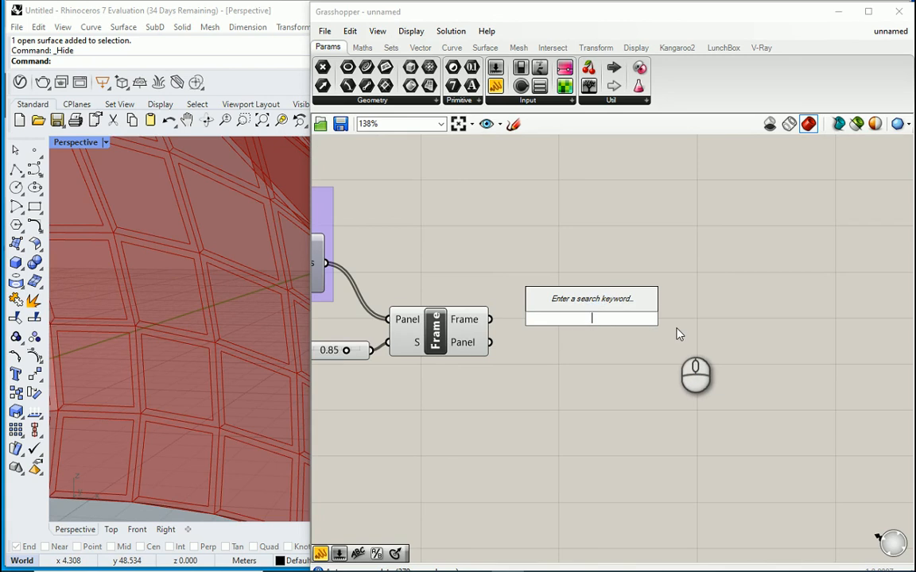
type("union")
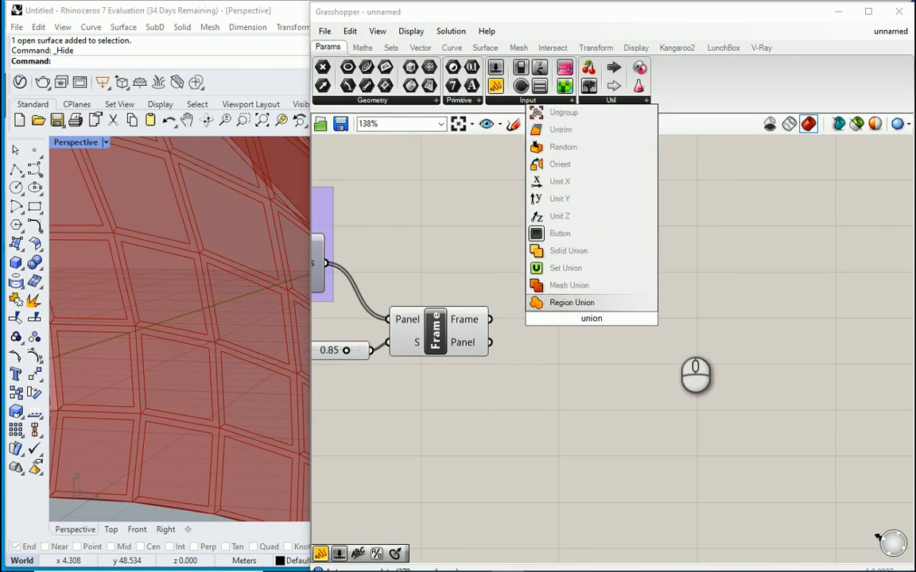
left_click(588, 250)
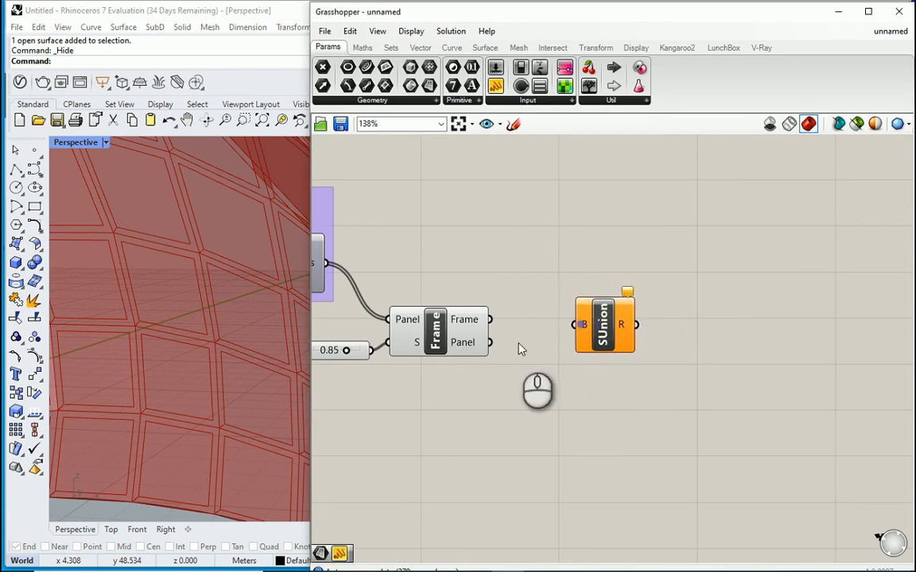
left_click_drag(490, 319, 600, 335)
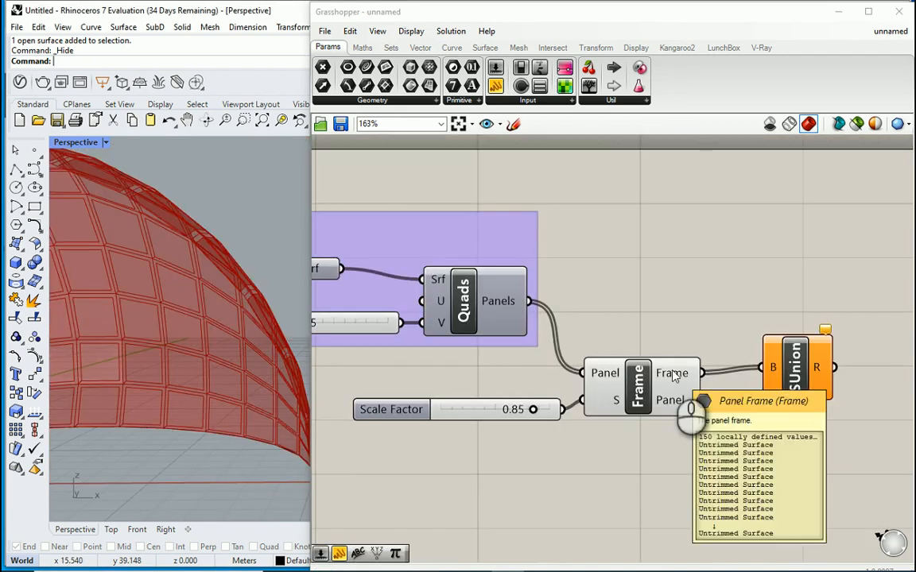
scroll(535, 315, "down", 2)
scroll(735, 345, "up", 2)
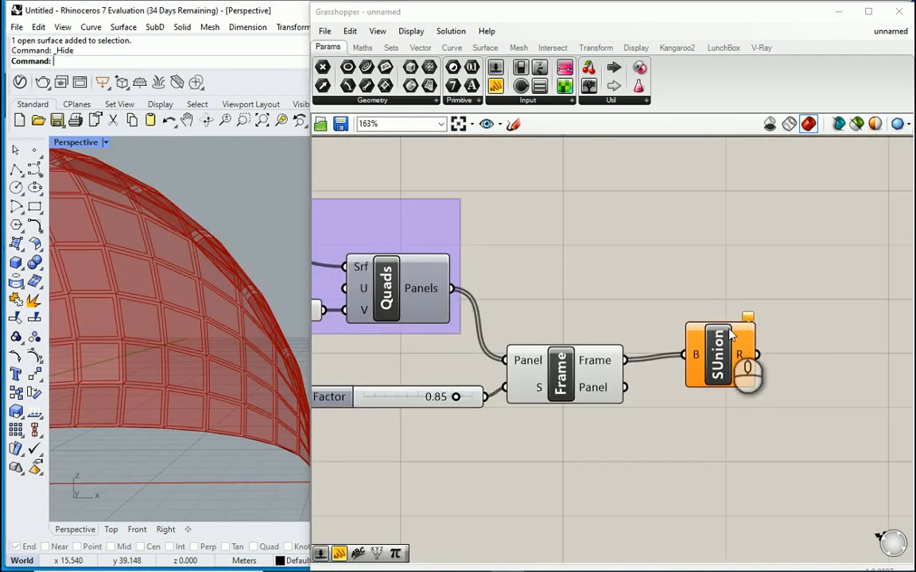
scroll(402, 317, "down", 3)
scroll(626, 334, "up", 4)
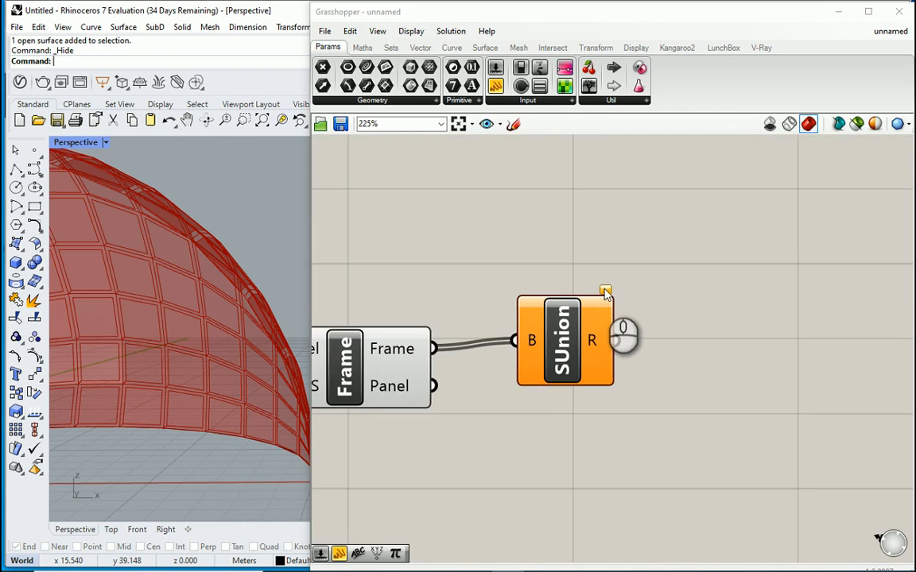
mouse_move(606, 293)
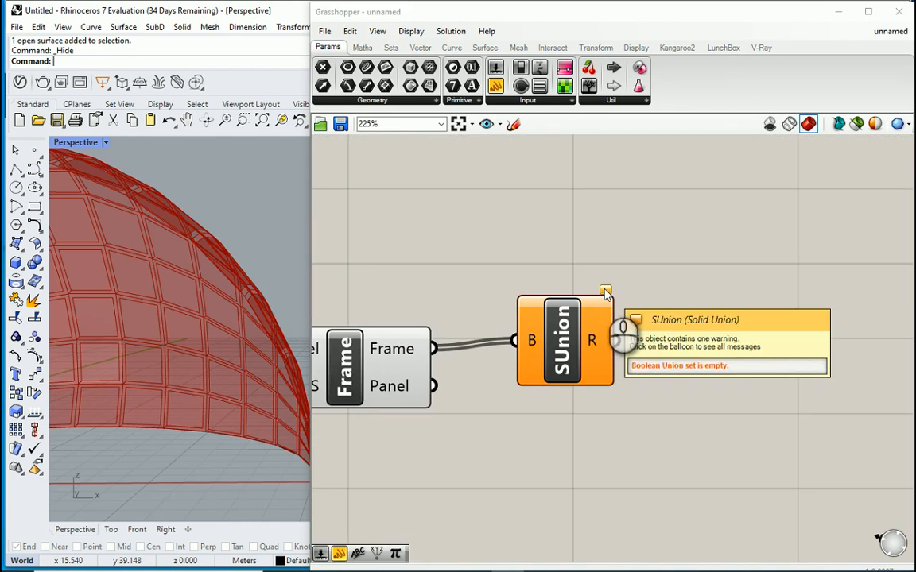
- Add a number slider set to 8 for the Quads' U divisions and align it above the V Divisions slider
scroll(636, 318, "down", 5)
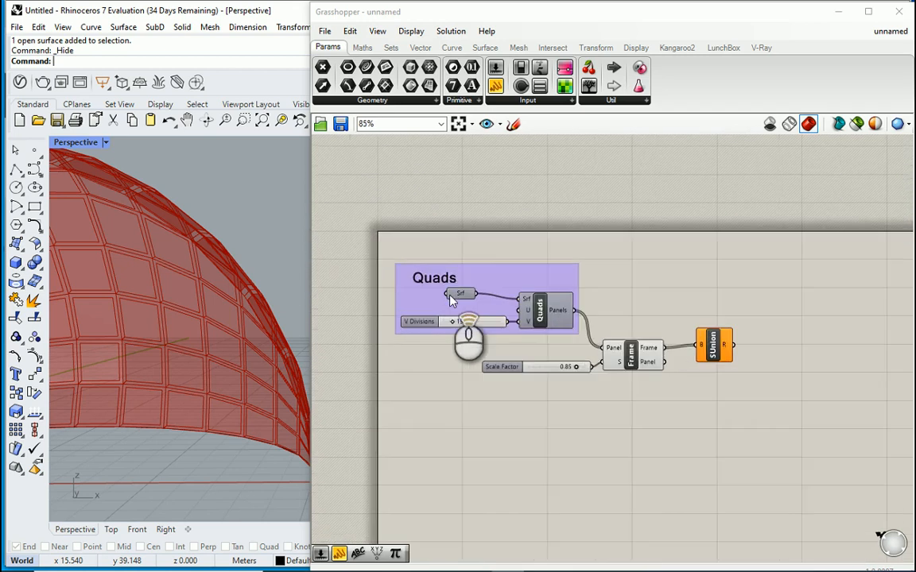
scroll(450, 299, "up", 3)
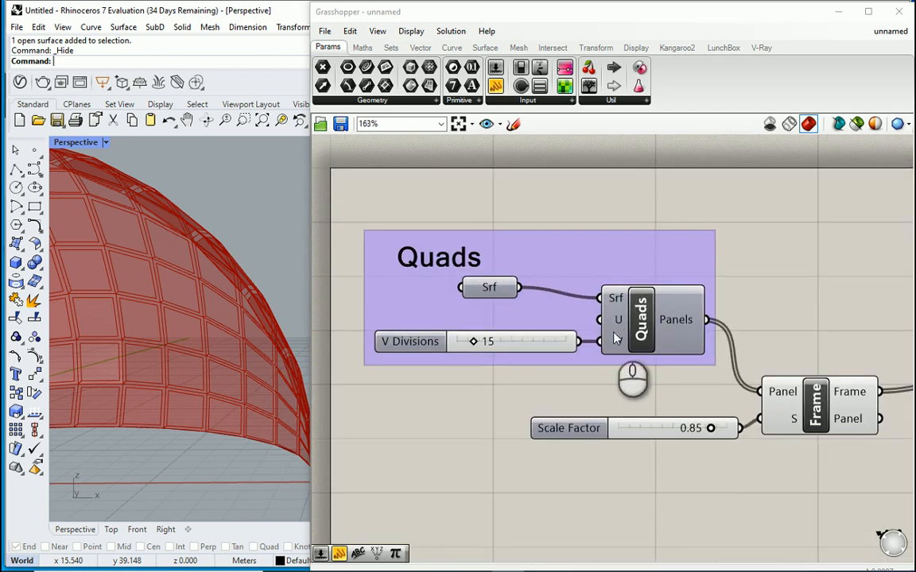
double_click(479, 383)
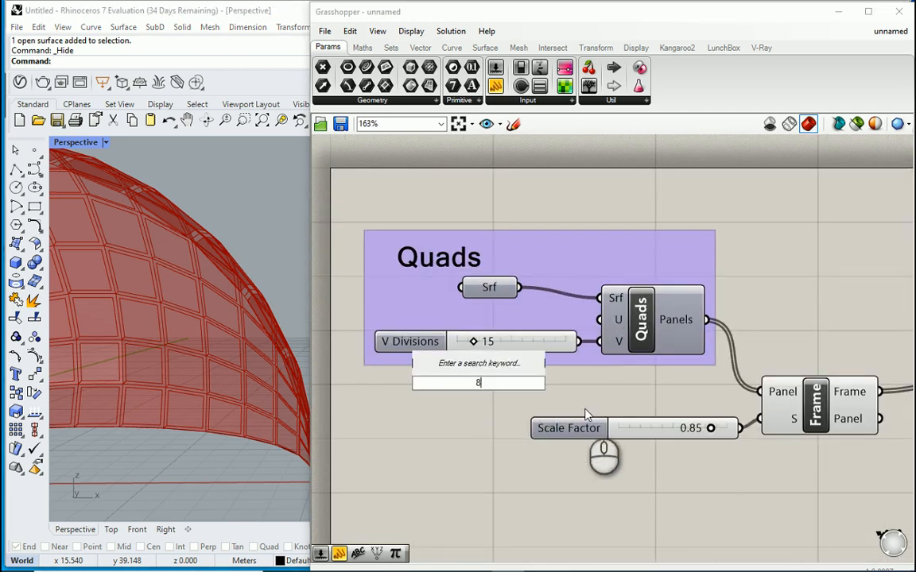
key("Return")
left_click_drag(476, 382, 471, 323)
left_click_drag(560, 315, 600, 320)
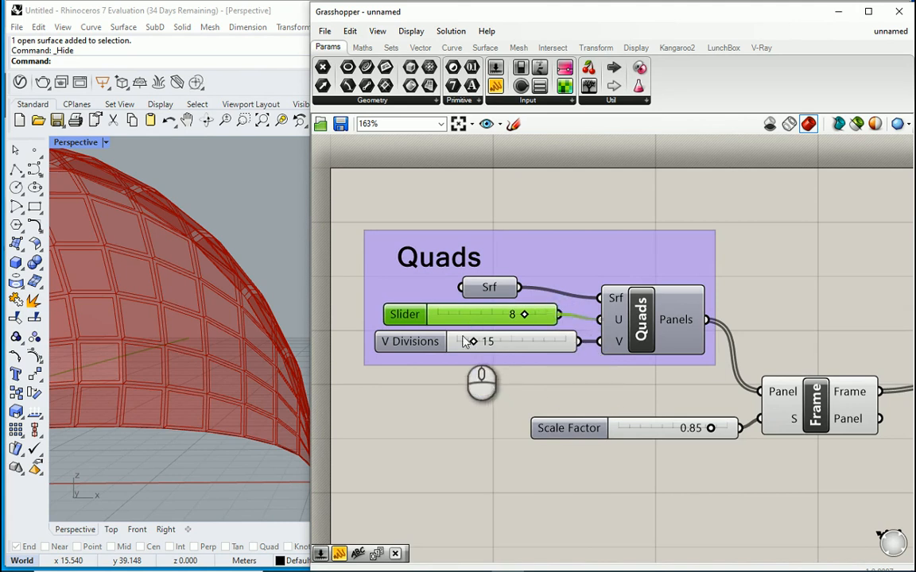
scroll(457, 335, "down", 3)
scroll(620, 343, "up", 2)
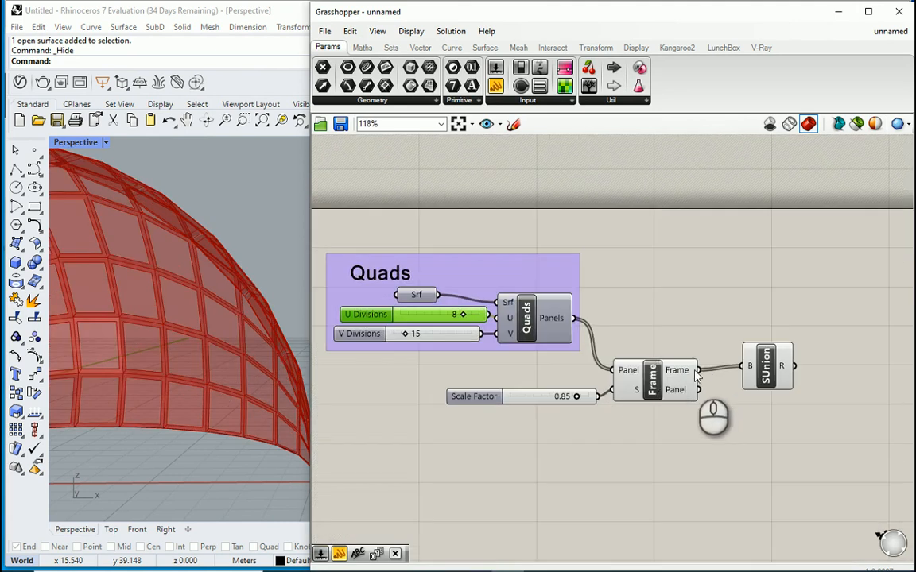
left_click_drag(387, 317, 379, 318)
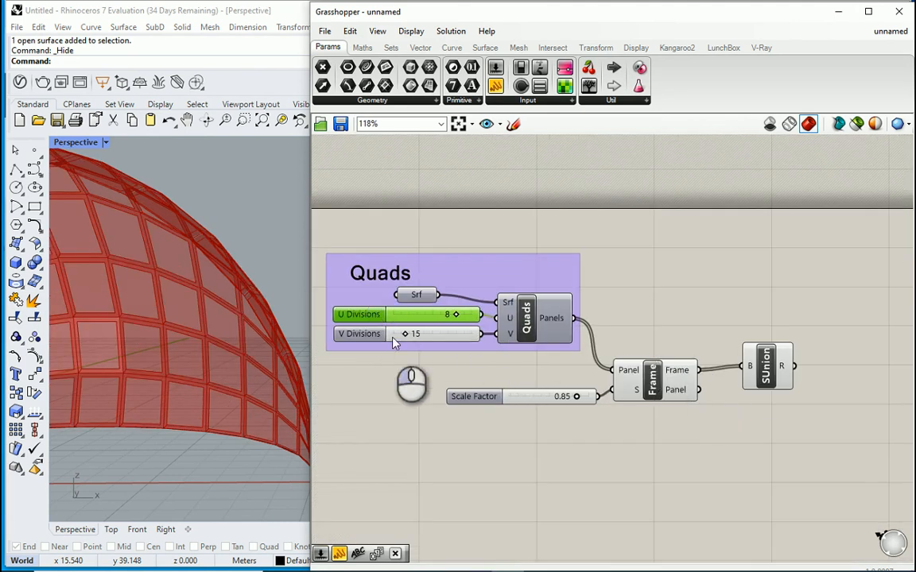
- Examine the framed dome from several angles in the perspective viewport and highlight the Solid Union result
scroll(135, 363, "down", 4)
right_click_drag(142, 384, 260, 407)
scroll(252, 388, "down", 5)
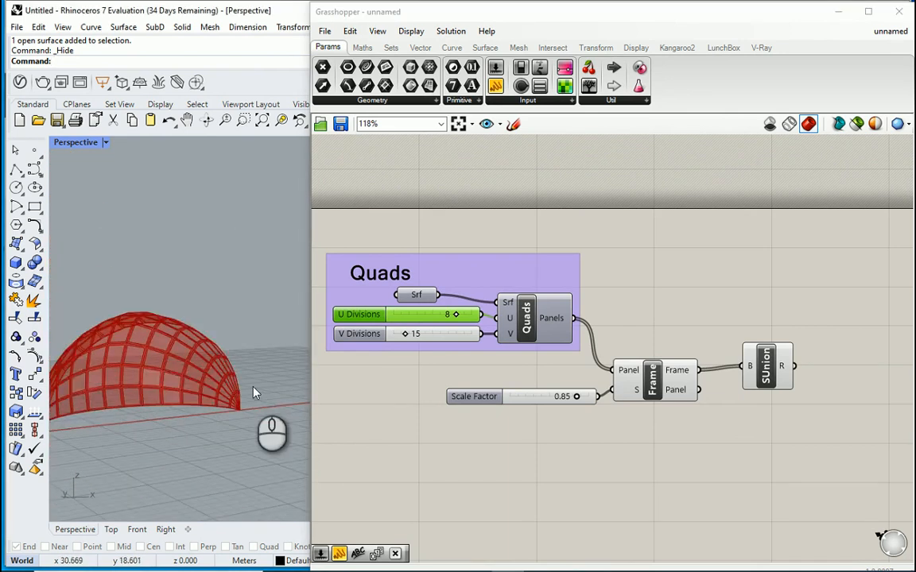
scroll(247, 397, "up", 3)
scroll(241, 405, "down", 6)
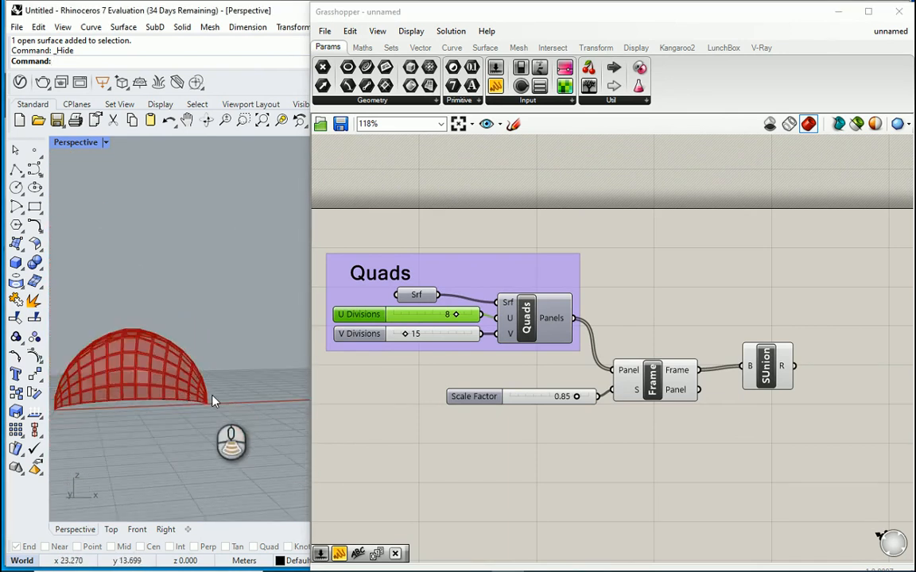
scroll(182, 389, "up", 3)
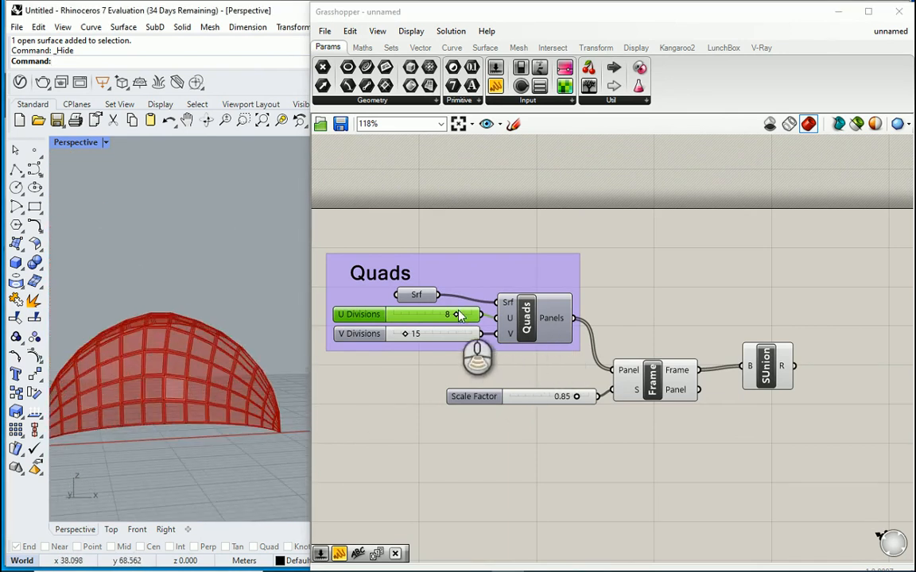
scroll(459, 316, "down", 1)
scroll(696, 350, "up", 2)
left_click(732, 365)
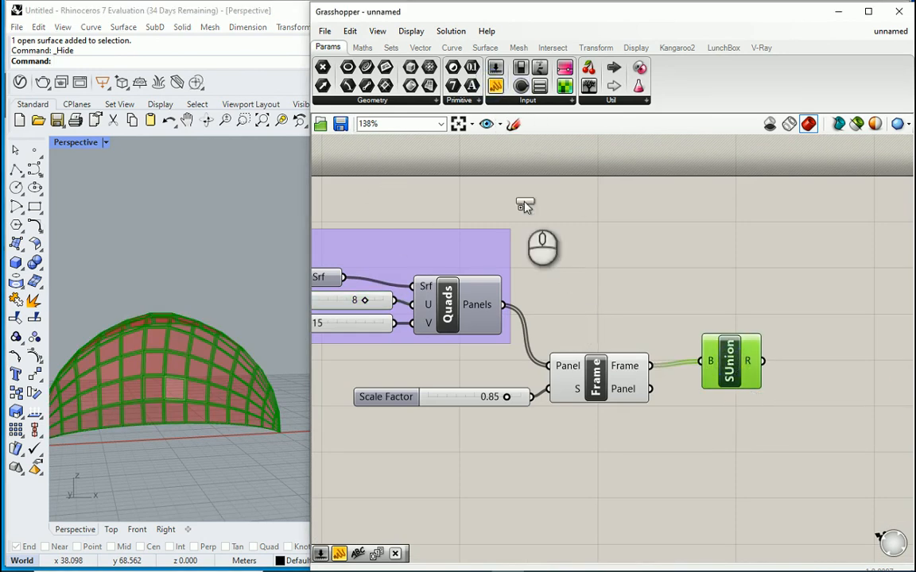
- Raise the Solid Union component and add a text panel to compare the Frame output with the union result
scroll(491, 269, "down", 2)
scroll(712, 342, "up", 2)
left_click(721, 350)
left_click_drag(595, 309, 582, 250)
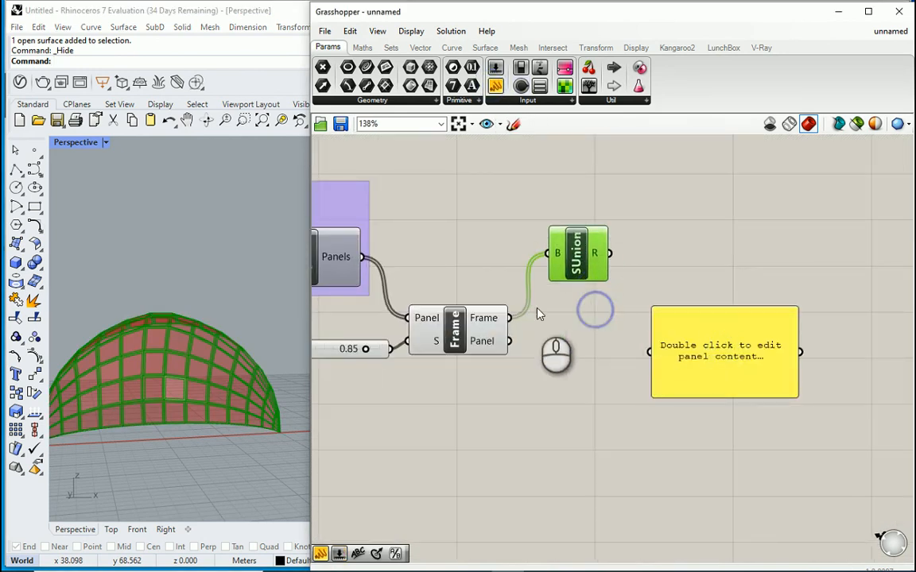
left_click_drag(515, 322, 650, 351)
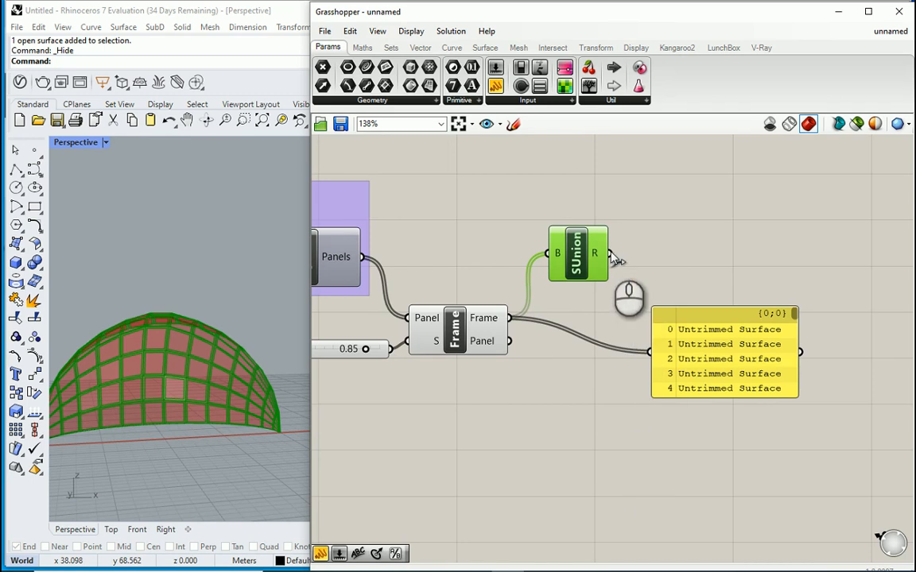
left_click_drag(611, 254, 650, 351)
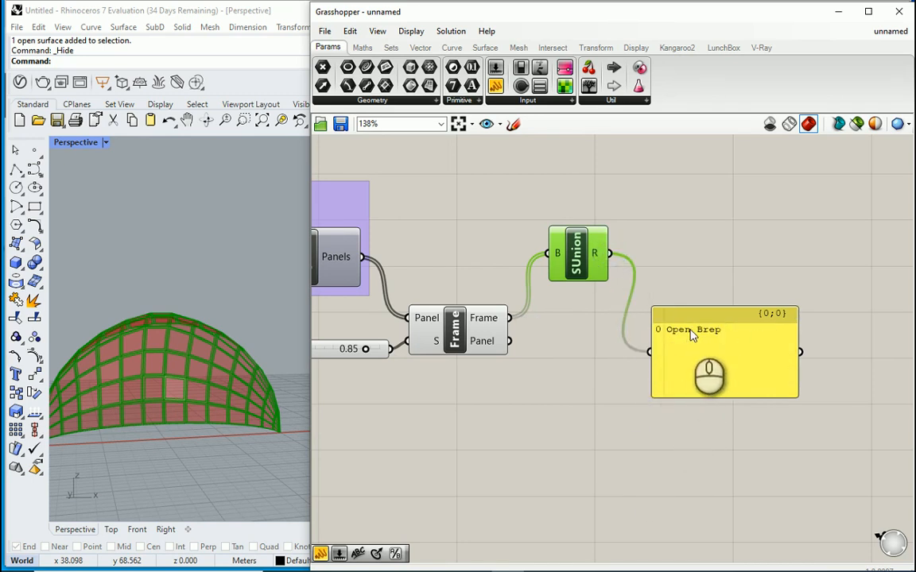
- Delete the text panel and duplicate the Solid Union component below the original, feeding the copy from the Panel output
left_click(710, 317)
key("Delete")
scroll(567, 301, "up", 1)
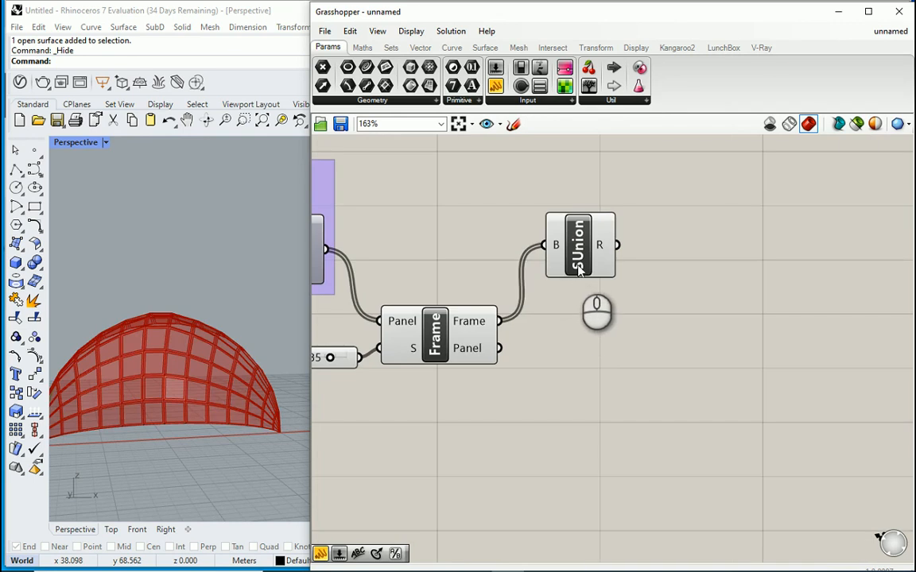
left_click(578, 272)
left_click_drag(581, 267, 597, 383, "alt")
left_click_drag(501, 350, 565, 365)
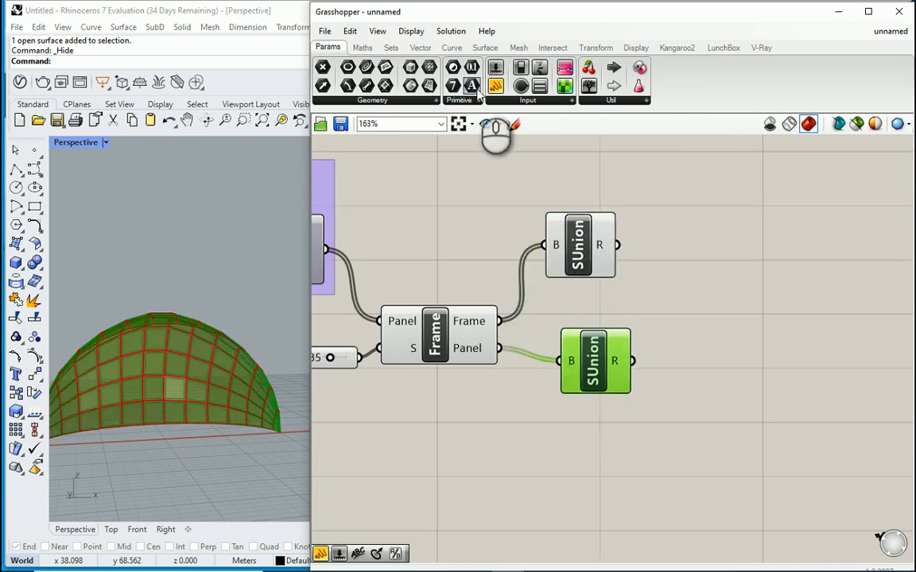
- Add a text panel to compare the Panel output with the second Solid Union's result, and examine the panels on the dome
left_click(495, 88)
left_click(722, 304)
left_click_drag(620, 371, 612, 387)
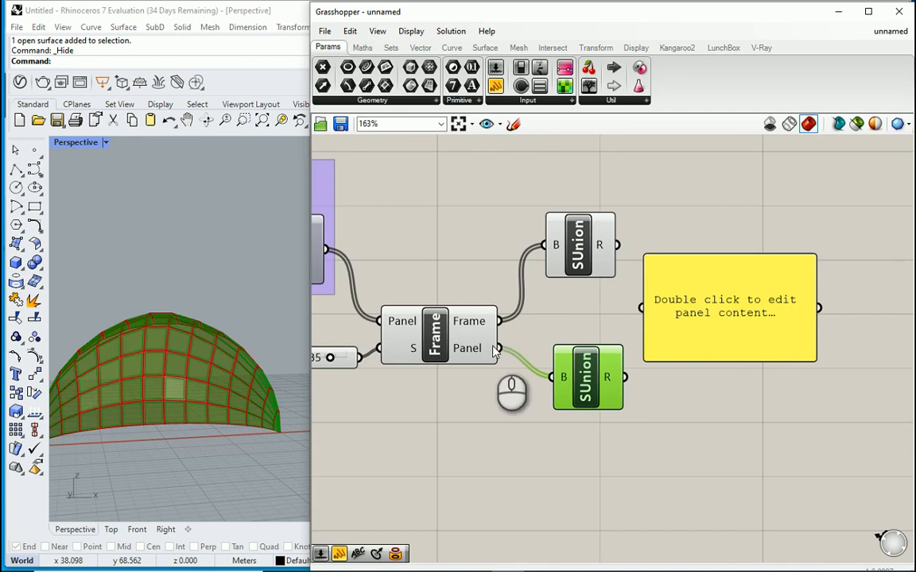
left_click_drag(499, 348, 643, 308)
mouse_move(810, 262)
left_mouse_down()
mouse_move(810, 371)
mouse_move(809, 261)
left_mouse_up()
left_click_drag(625, 377, 642, 308)
left_click_drag(811, 265, 820, 243)
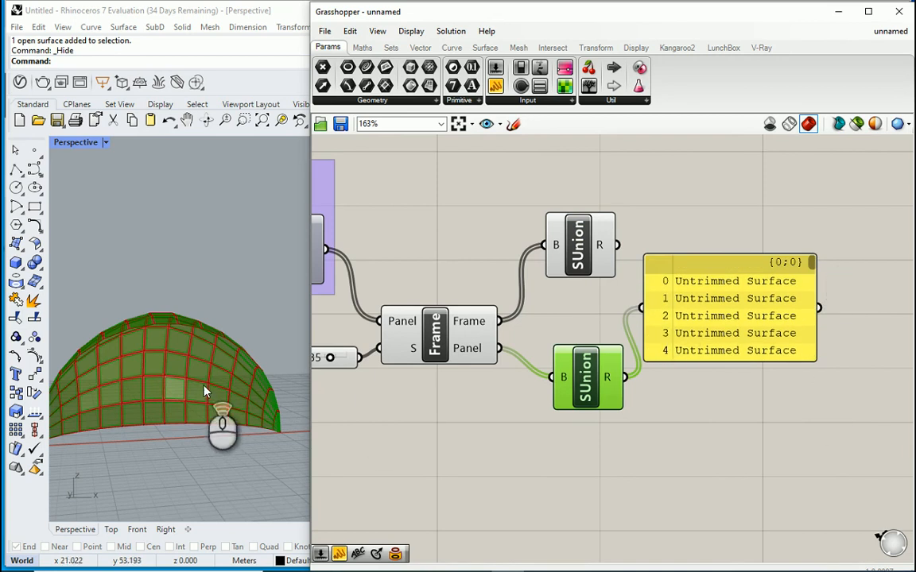
scroll(208, 396, "up", 5)
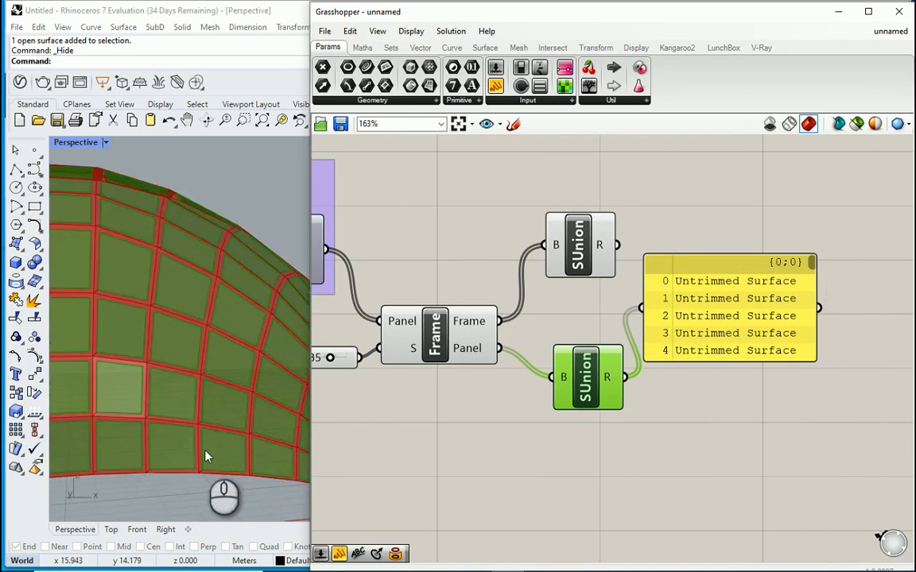
scroll(135, 377, "down", 3)
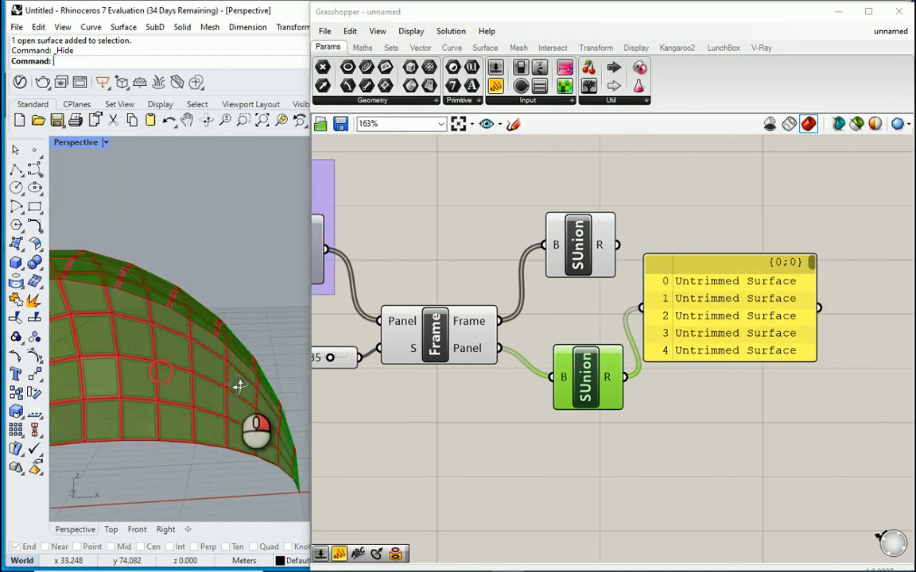
left_click(736, 275)
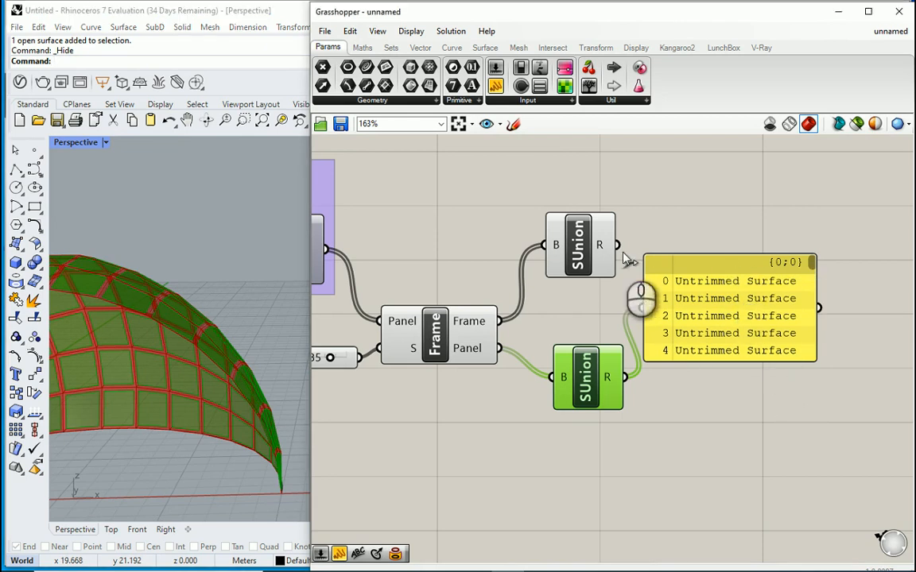
- Feed the upper Solid Union's result into the text panel to check it, and delete the panel
left_click(578, 248)
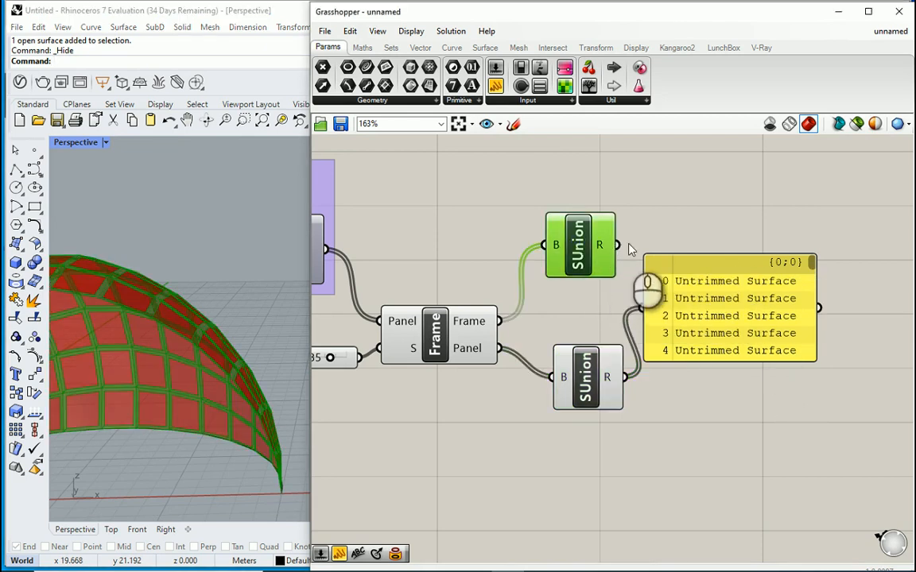
left_click_drag(618, 246, 642, 307)
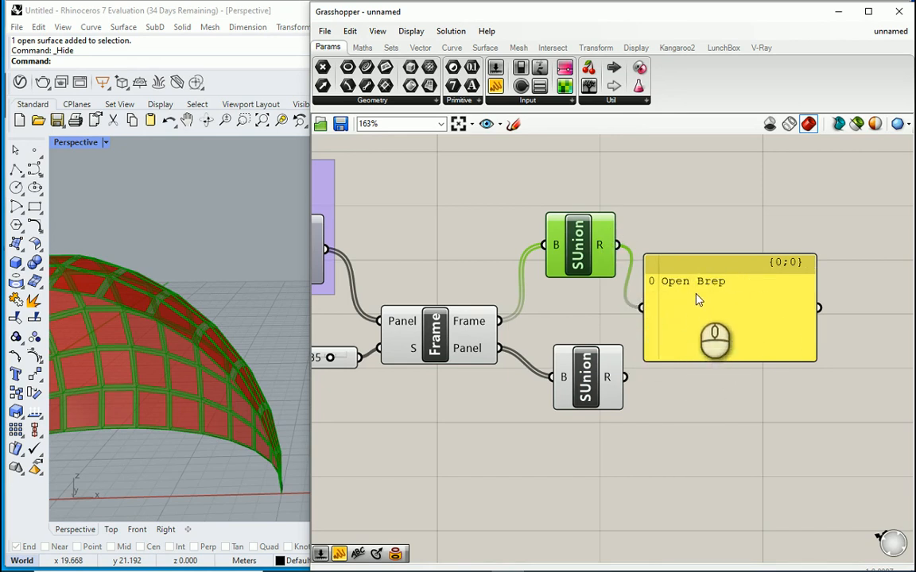
left_click(709, 272)
key("Delete")
scroll(721, 341, "down", 3)
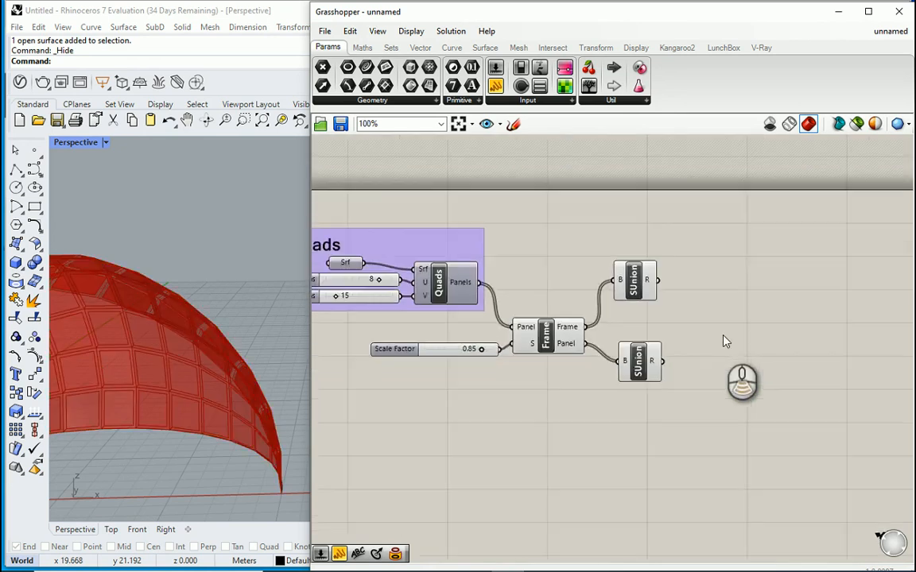
- Align the two Solid Union components vertically and place the Frame components below the Quads group
scroll(648, 333, "up", 1)
left_click(666, 290)
left_click(665, 367)
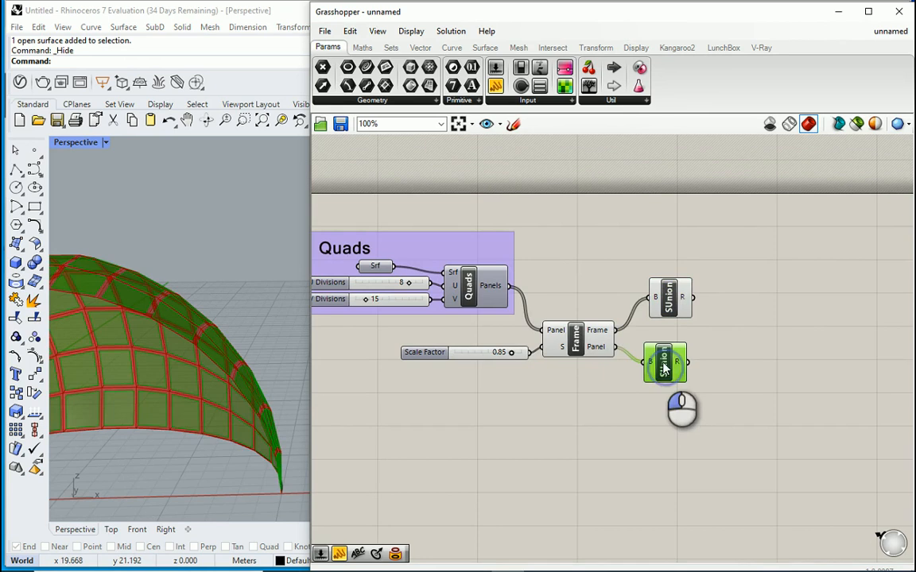
scroll(669, 368, "down", 2)
scroll(580, 345, "up", 3)
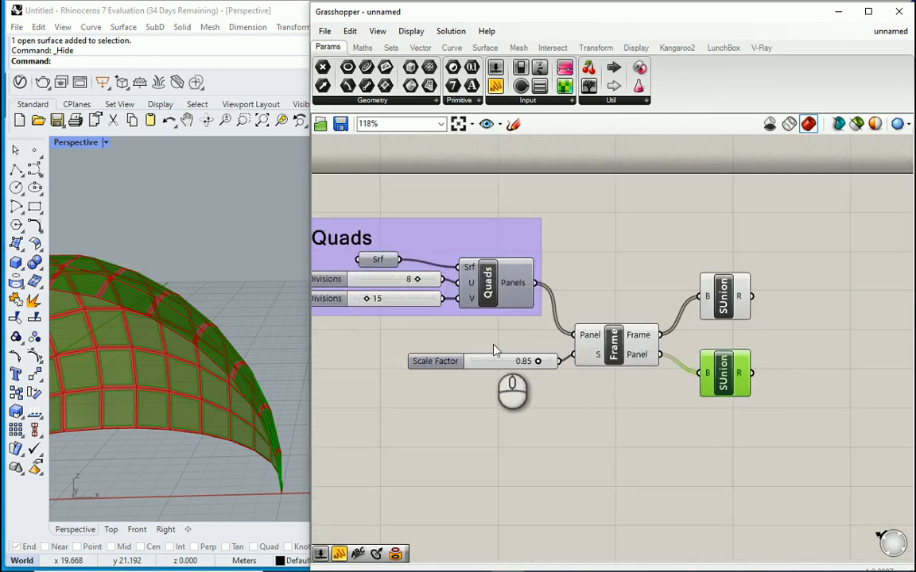
left_click(760, 471)
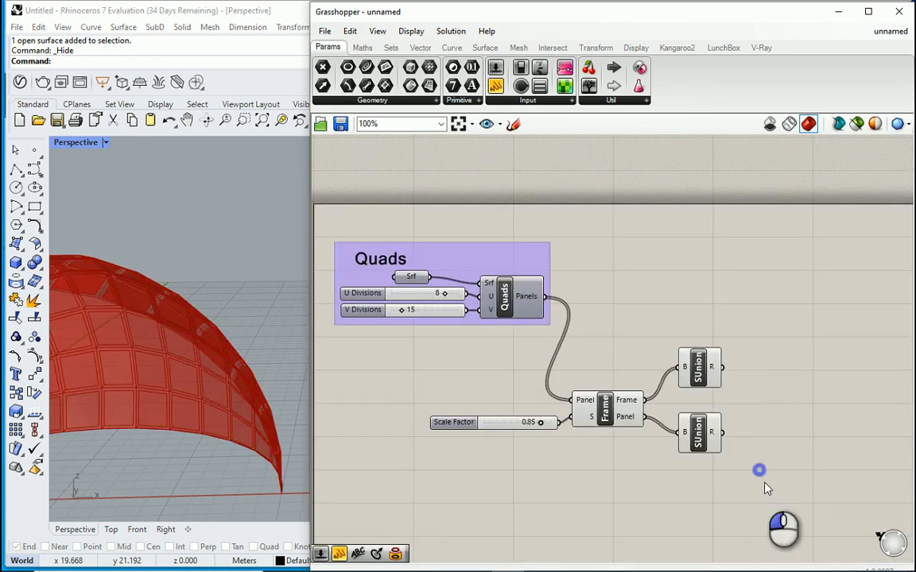
- Add a scribble label reading "Panels & Frames" above the Scale Factor slider
left_click_drag(765, 486, 413, 350)
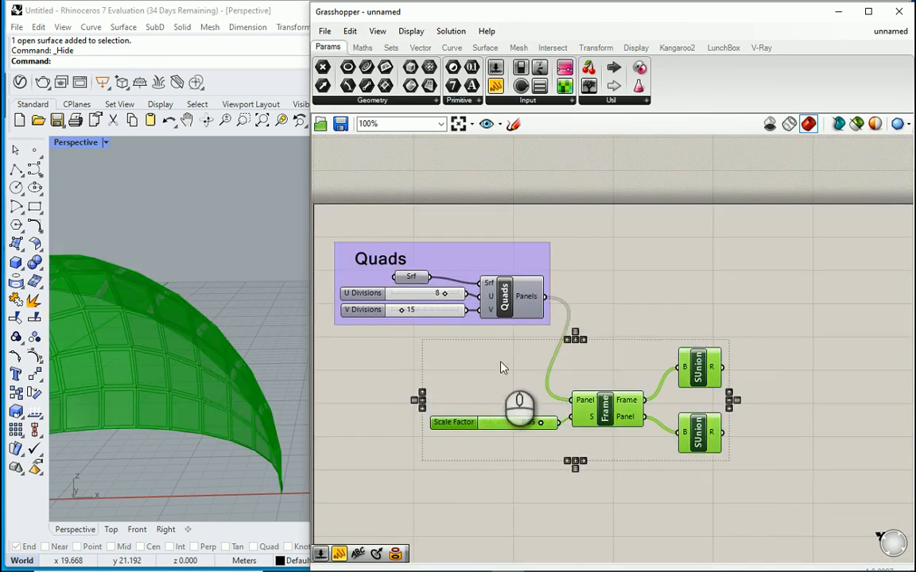
double_click(499, 364)
type("scri")
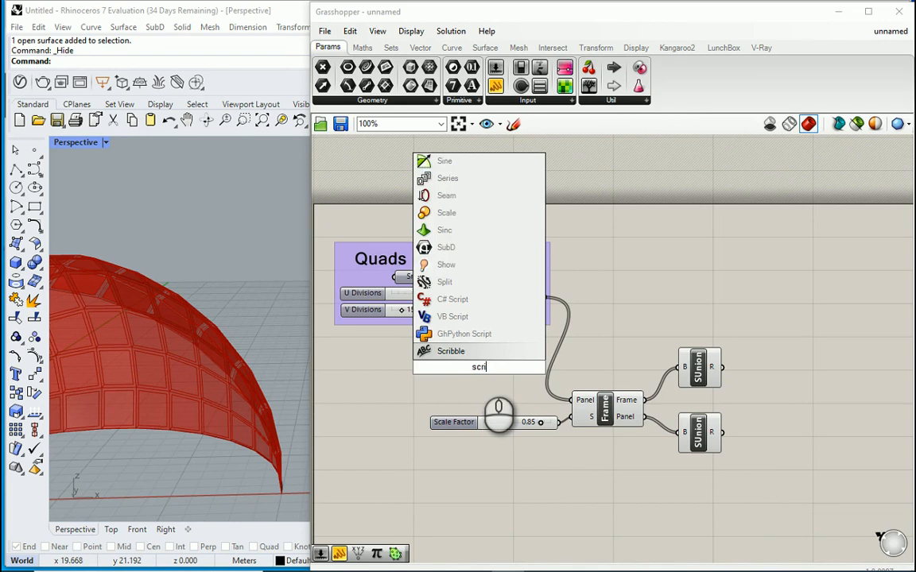
type("bble")
key("Return")
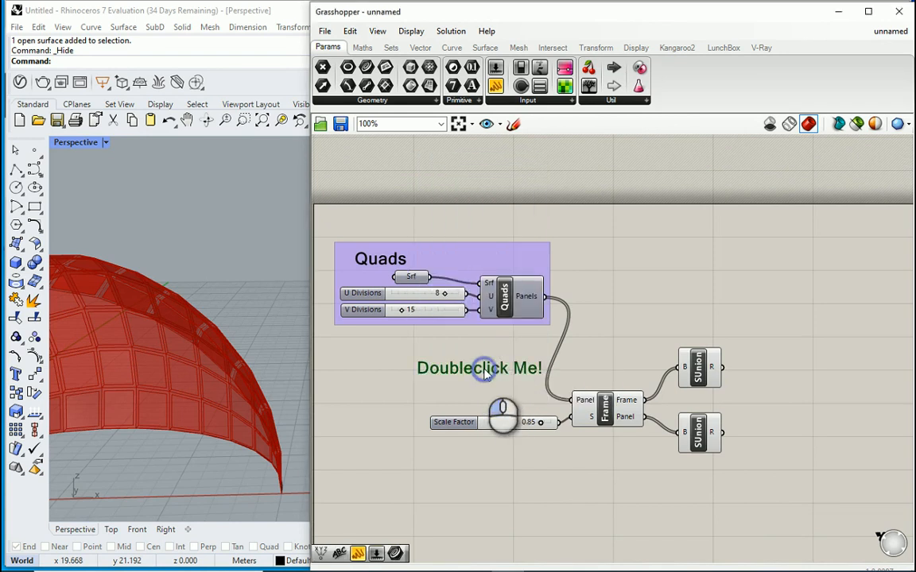
double_click(484, 371)
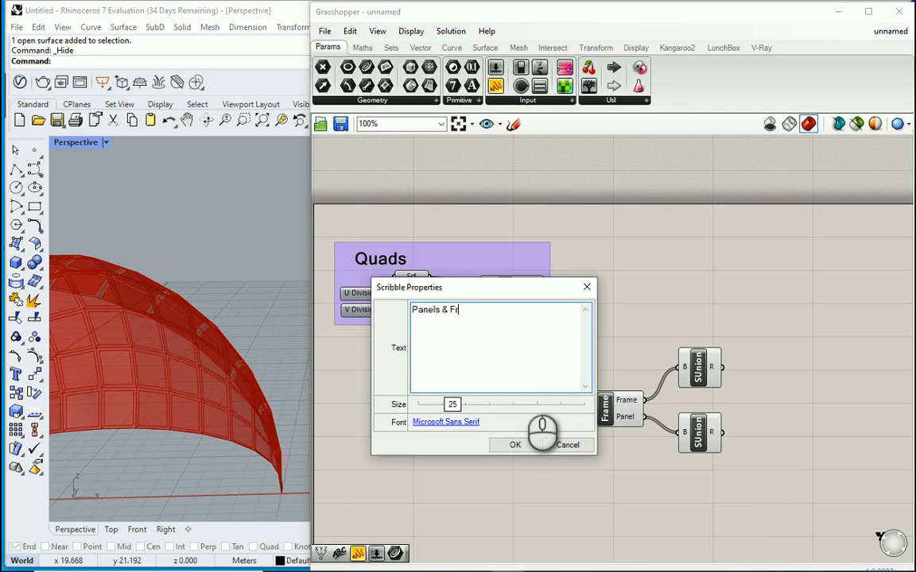
left_click(534, 443)
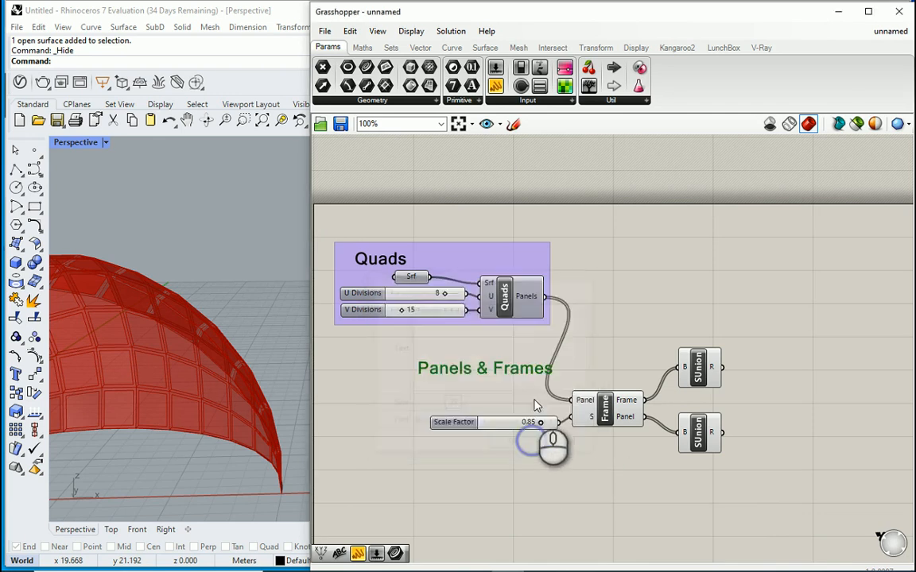
scroll(527, 389, "up", 2)
left_click_drag(495, 371, 485, 382)
- Group the Panels & Frames label with the Scale Factor slider, the Frame component and both Solid Union components
mouse_move(797, 487)
left_mouse_down()
mouse_move(519, 355)
mouse_move(442, 329)
left_mouse_up()
right_click(445, 334)
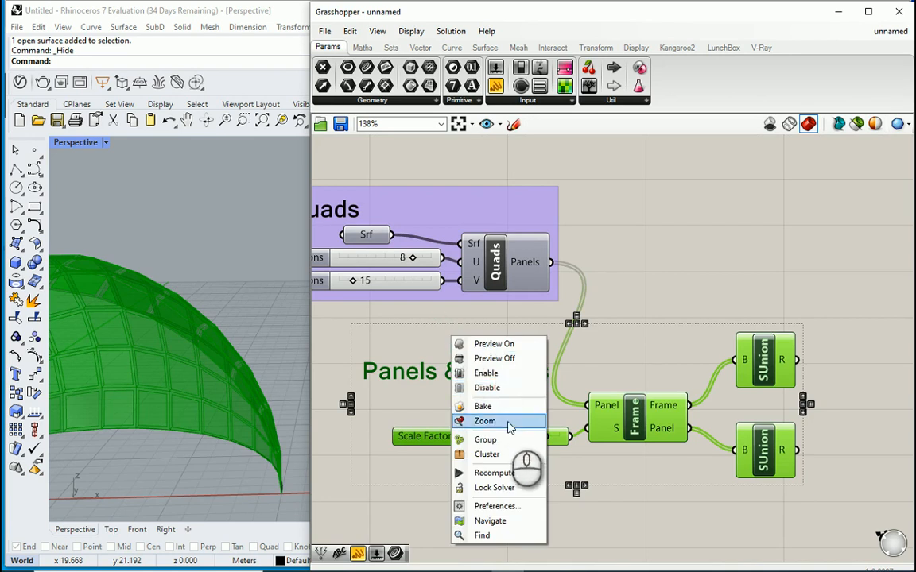
left_click(486, 440)
scroll(495, 313, "down", 2)
scroll(731, 314, "up", 1)
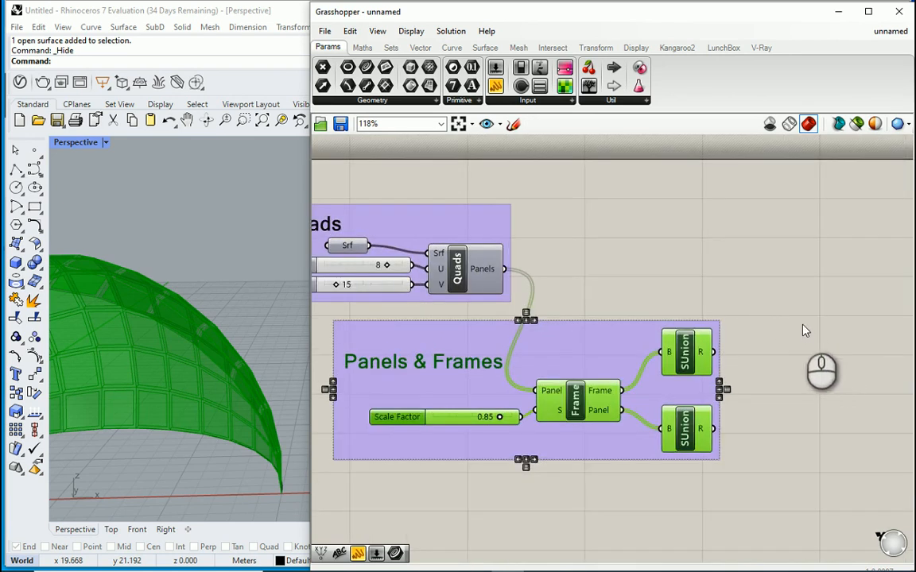
left_click(803, 331)
- Switch to the Rhino window and add two new layers, widening the layer list for easier access
left_click(838, 11)
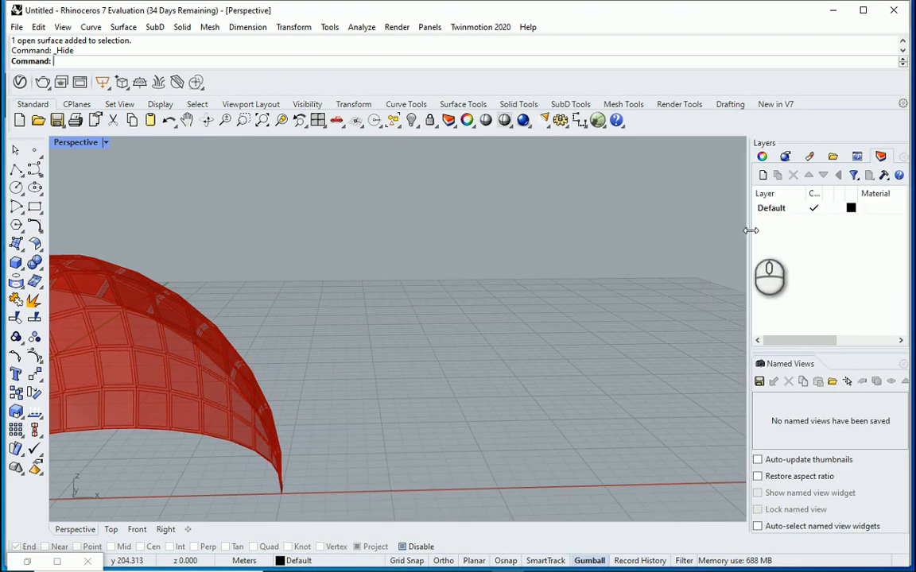
left_click_drag(751, 231, 646, 247)
left_click(626, 175)
left_click(625, 175)
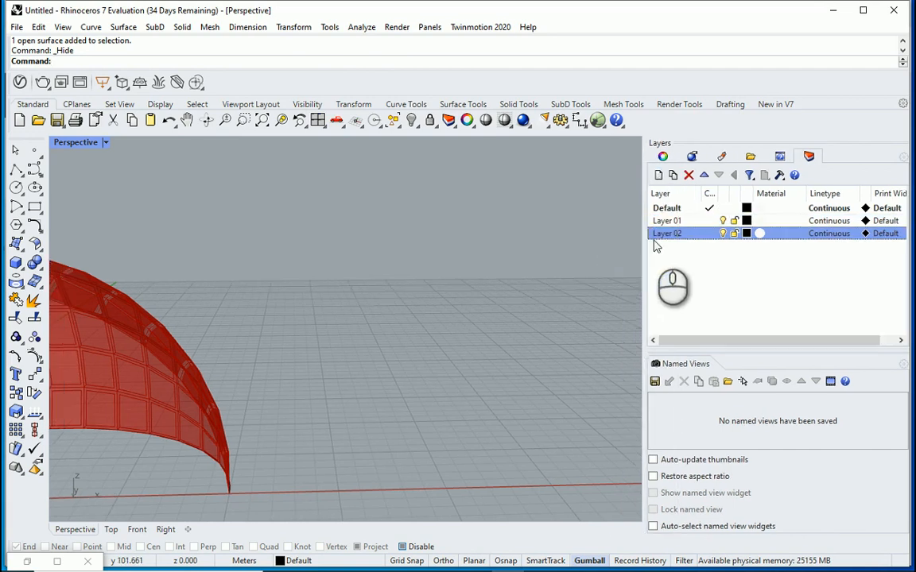
- Rename Layer 01 as Frames and Layer 02 as Panels
double_click(651, 220)
left_click(672, 222)
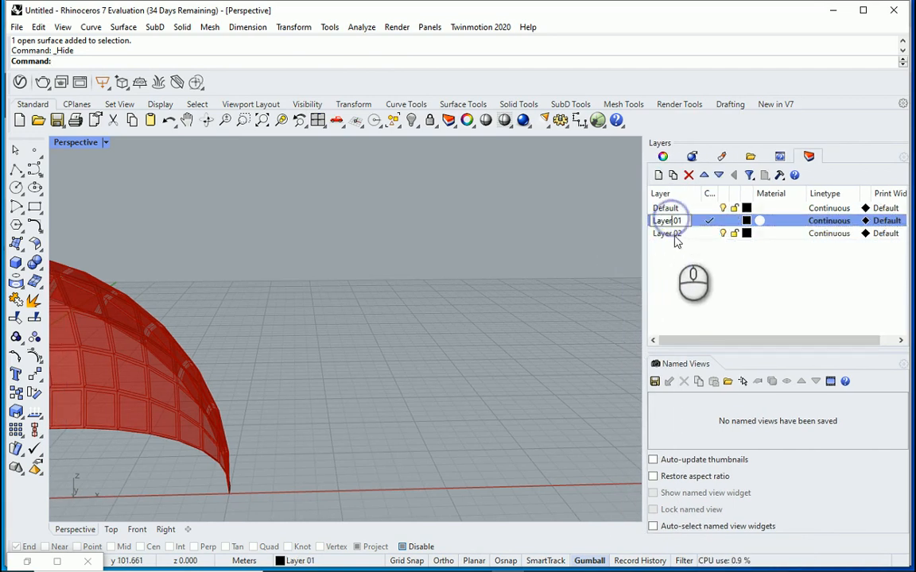
left_click_drag(685, 224, 645, 228)
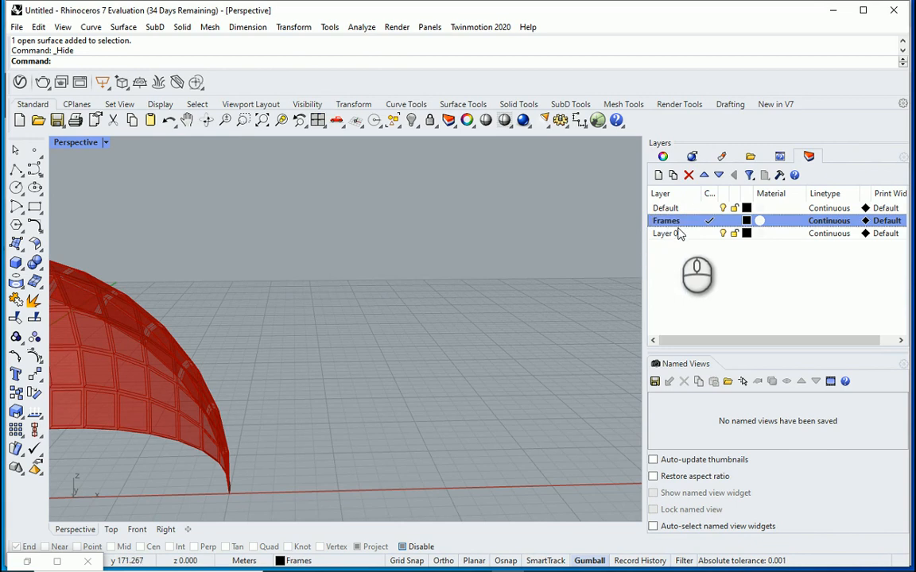
double_click(674, 233)
left_click(675, 233)
left_click_drag(681, 233, 634, 241)
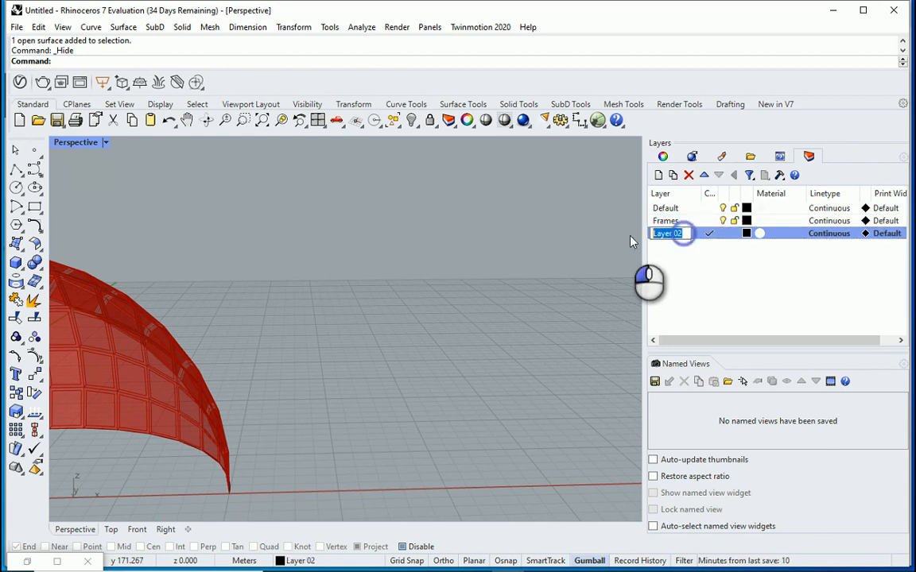
type("Panels")
key("Return")
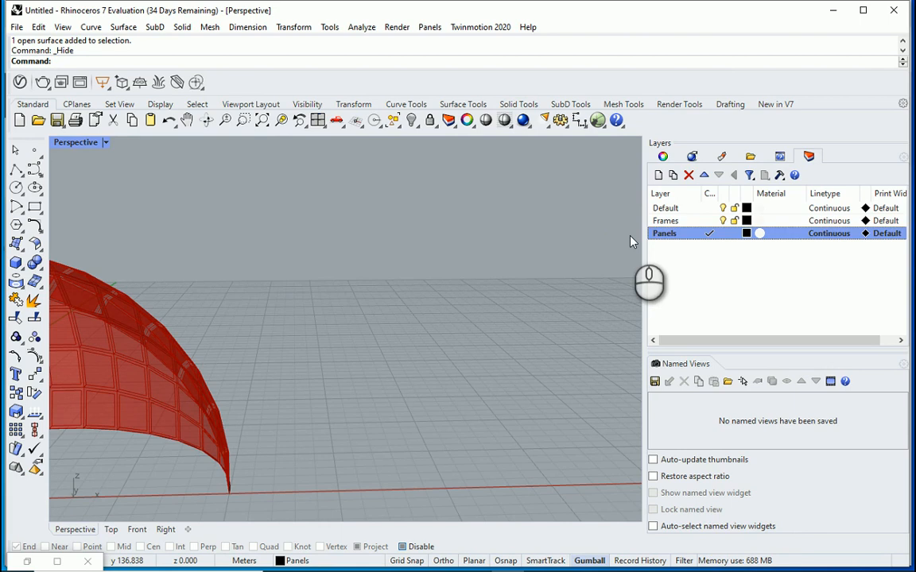
- Colour the Frames layer orange and the Panels layer blue, and make Default the current layer
left_click(747, 221)
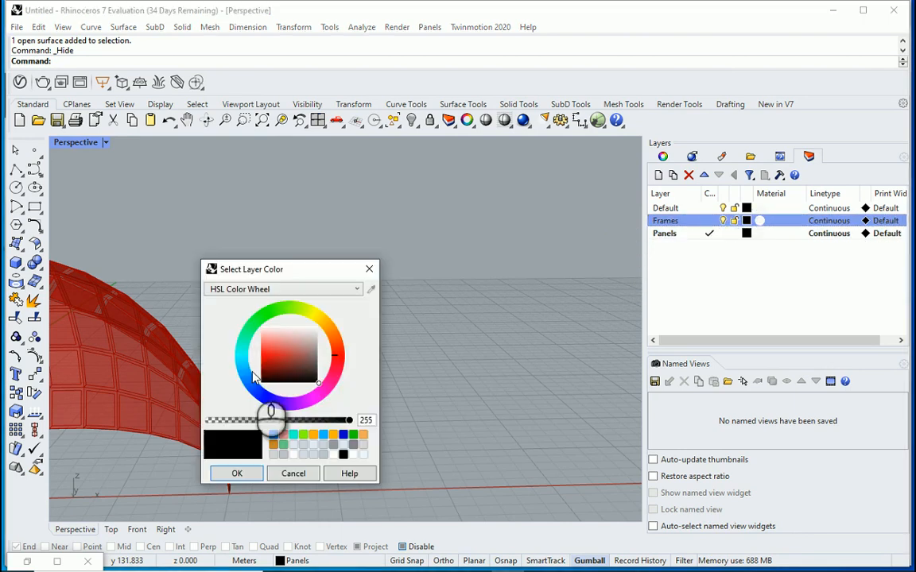
left_click(323, 326)
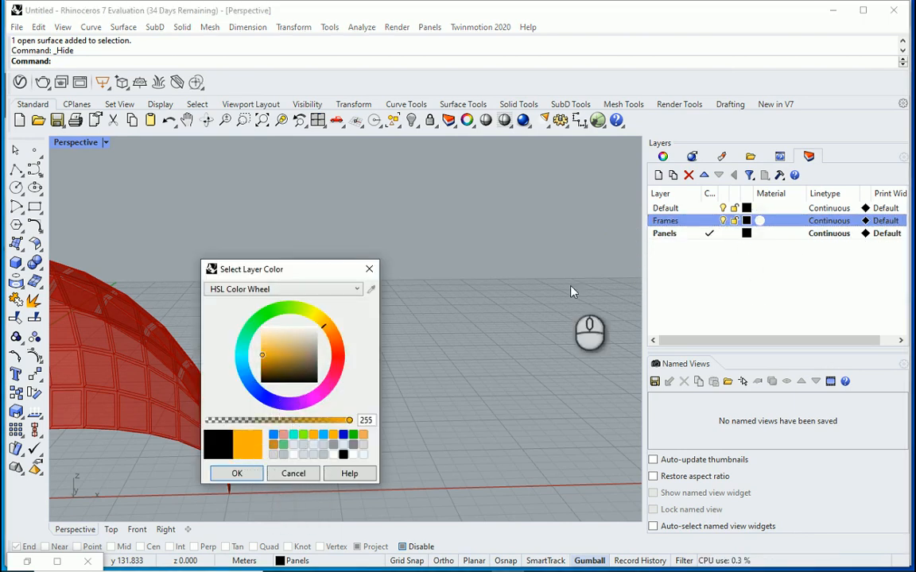
left_click(235, 473)
left_click(747, 233)
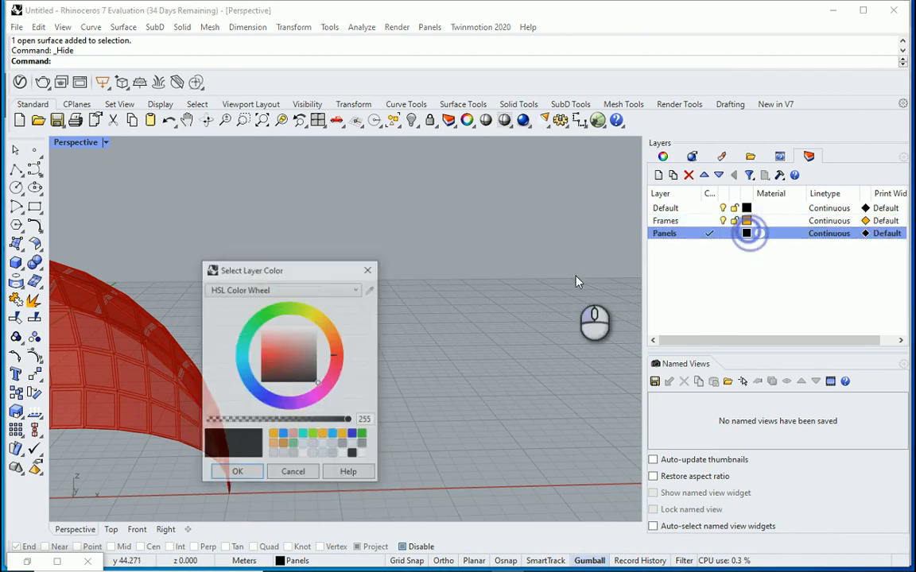
left_click(250, 373)
left_click(237, 473)
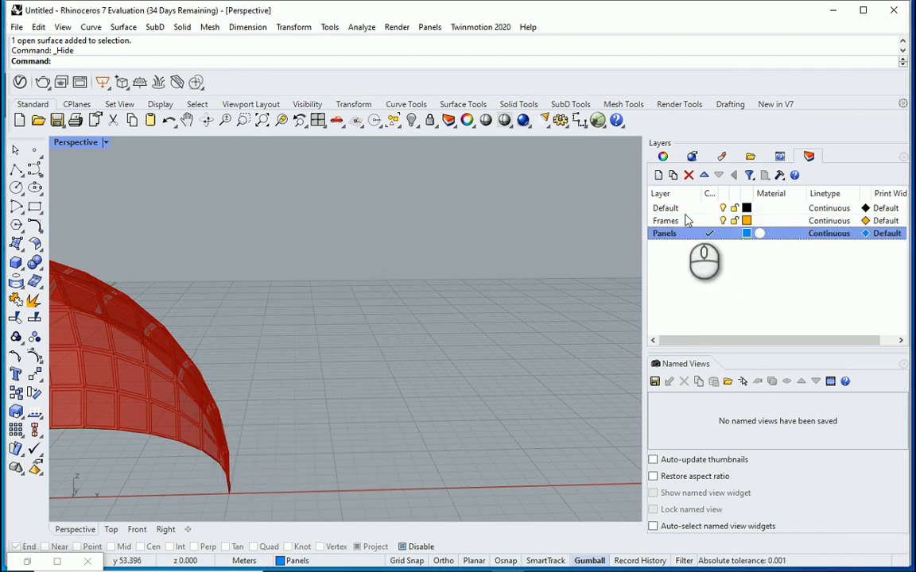
double_click(668, 208)
- Return to Grasshopper and bake the upper Solid Union onto the Frames layer, grouped and coloured by layer
left_click(29, 562)
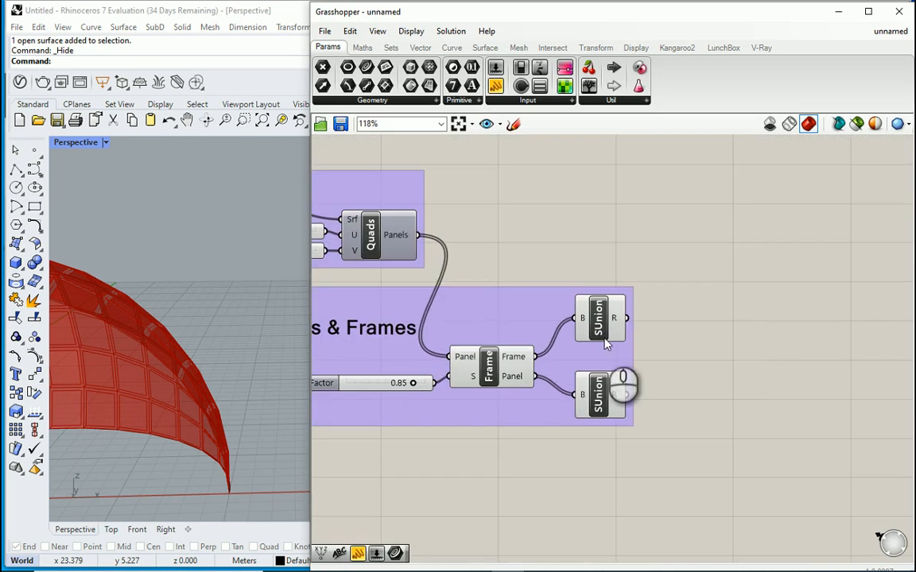
right_click(604, 342)
left_click(639, 370)
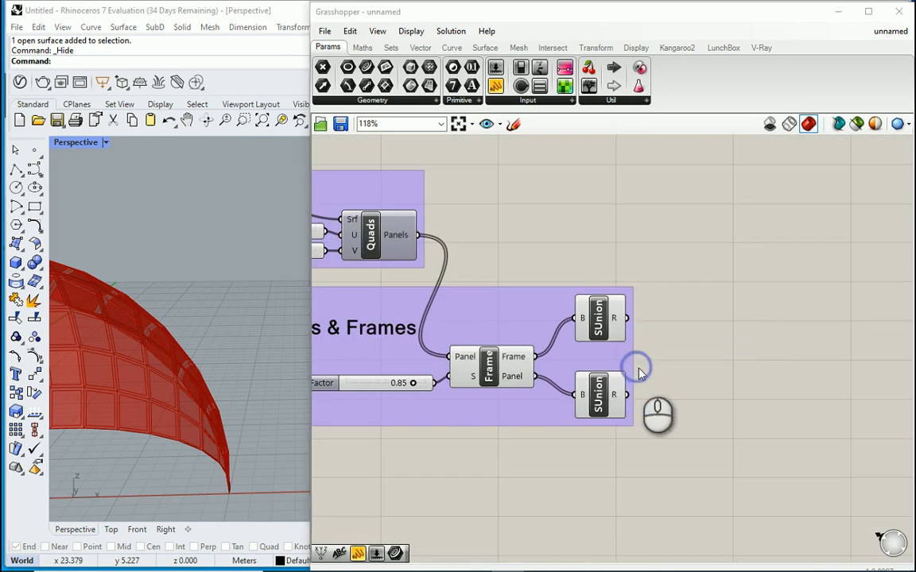
left_click_drag(658, 237, 742, 204)
left_click(720, 247)
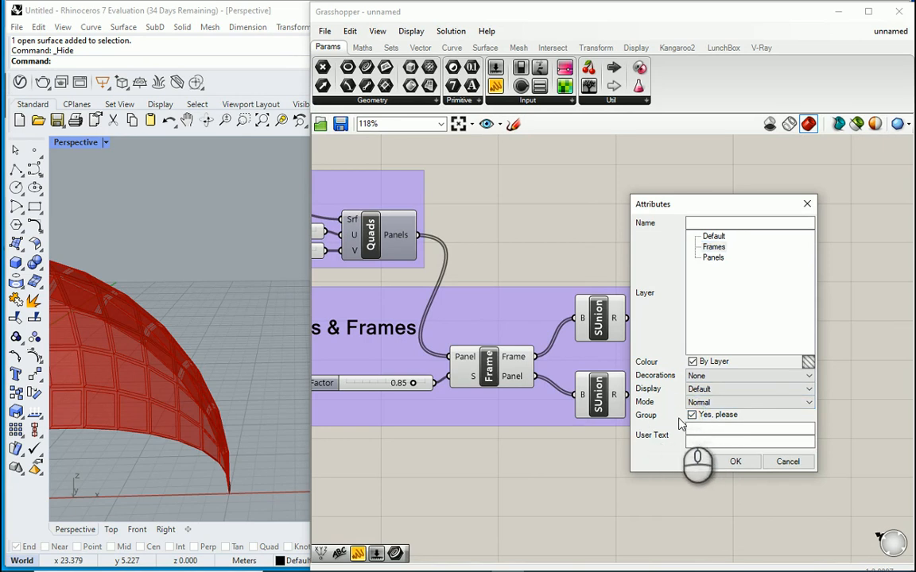
left_click(735, 462)
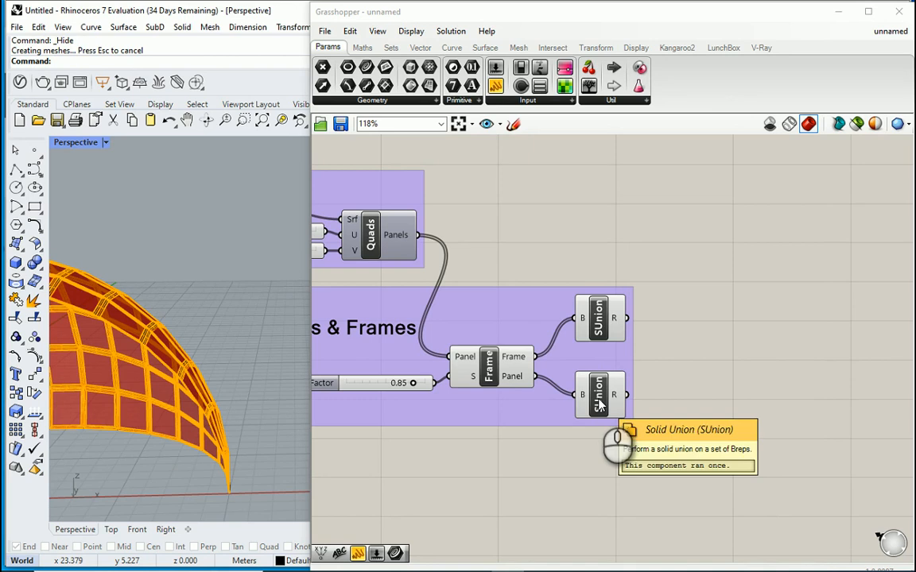
- Bake the lower Solid Union onto the Panels layer, grouped and coloured by layer
right_click(599, 405)
left_click(634, 453)
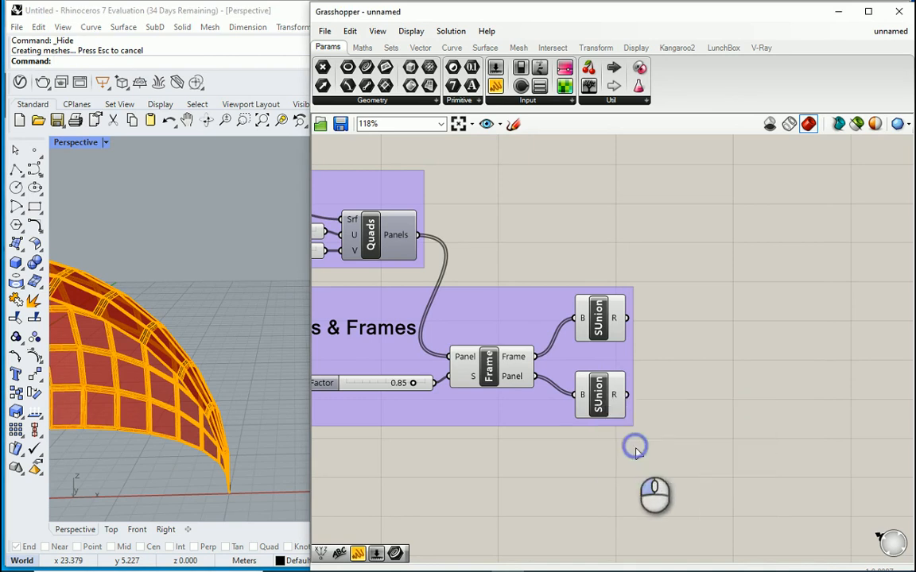
left_click_drag(659, 297, 797, 228)
left_click(751, 280)
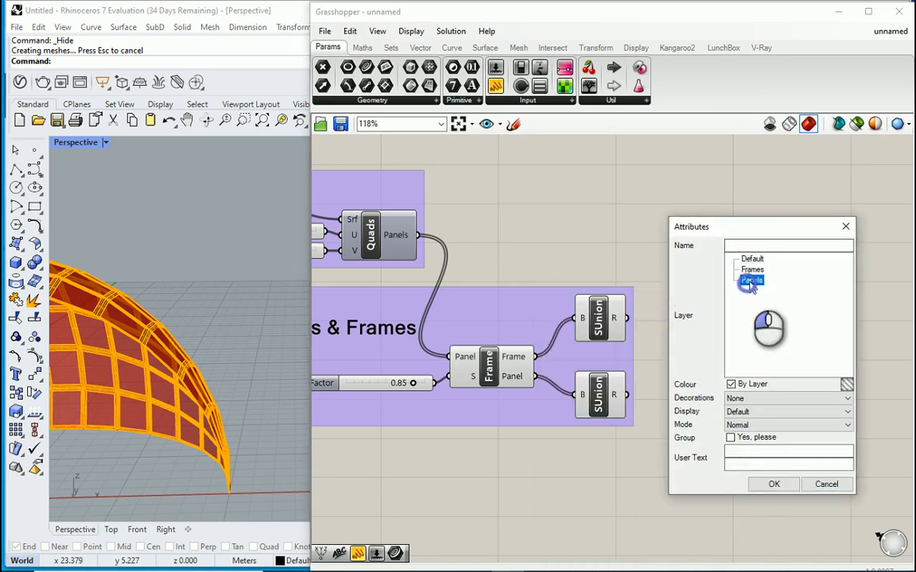
left_click(730, 438)
left_click(768, 484)
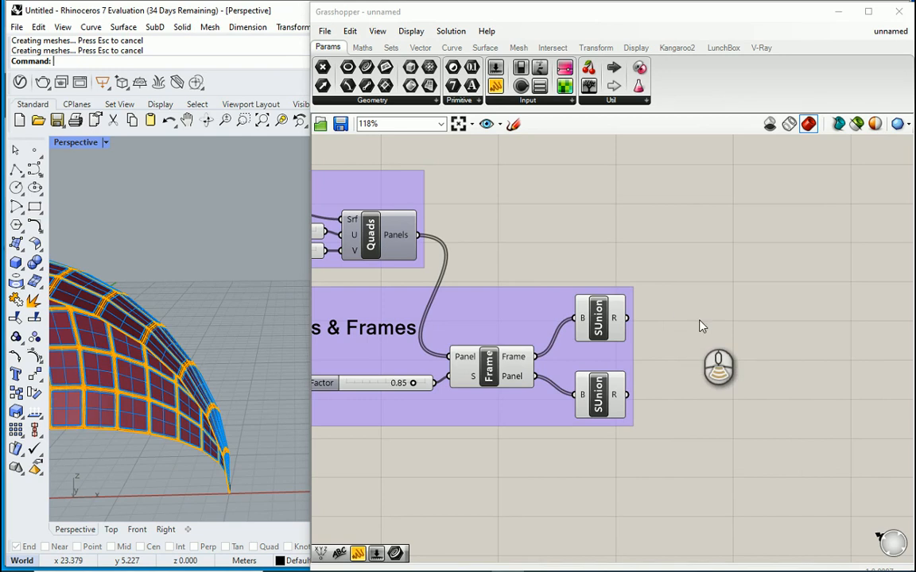
- Save the Grasshopper definition as Lunchbox-video
scroll(700, 326, "down", 3)
scroll(547, 294, "up", 3)
scroll(565, 314, "up", 1)
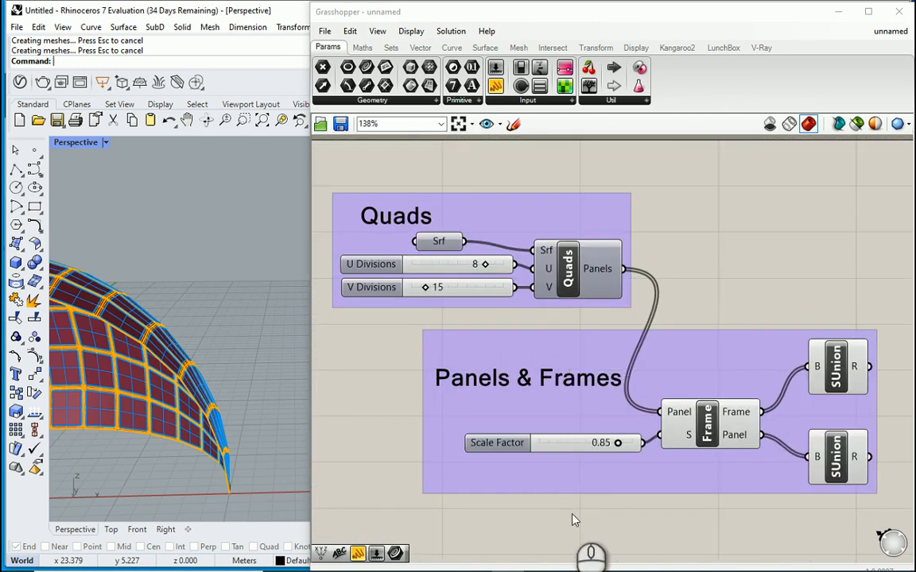
left_click(340, 124)
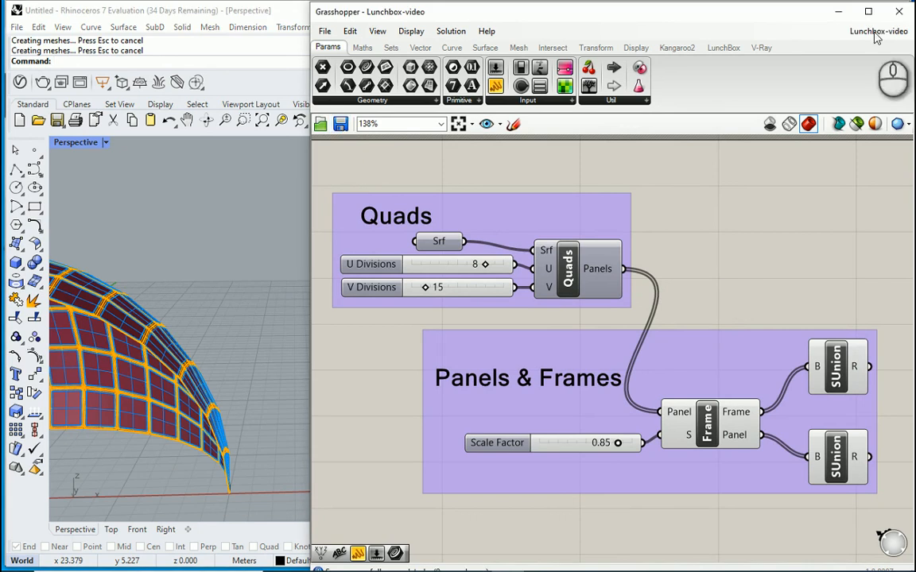
- Close the Grasshopper window and hide the Panels layer so only the baked frames are shown
left_click(900, 11)
right_click_drag(407, 454, 147, 365)
scroll(147, 365, "up", 3)
left_click(723, 233)
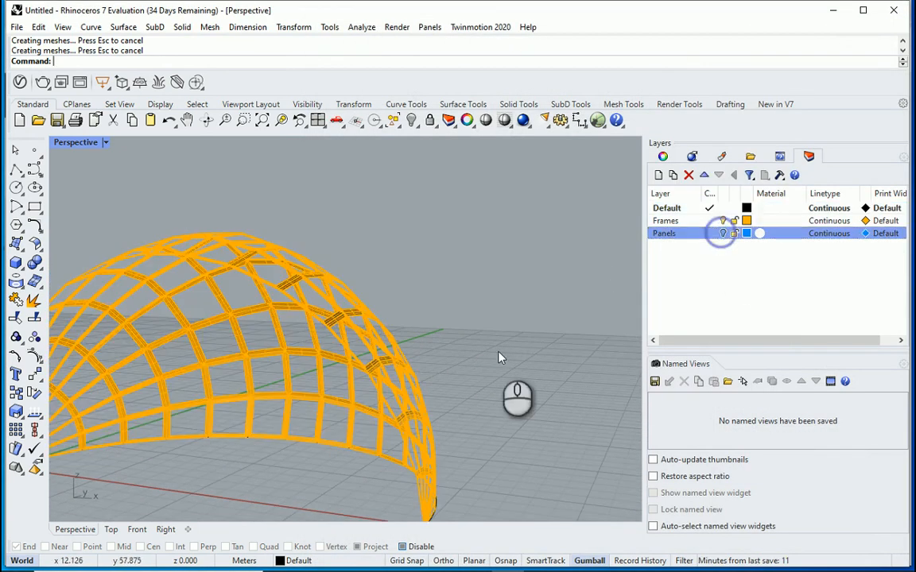
scroll(404, 365, "up", 3)
- Offset the baked frames polysurface as a solid at a distance of 0.15 with round corners, deleting the input
left_click(353, 364)
right_click_drag(360, 368, 429, 329)
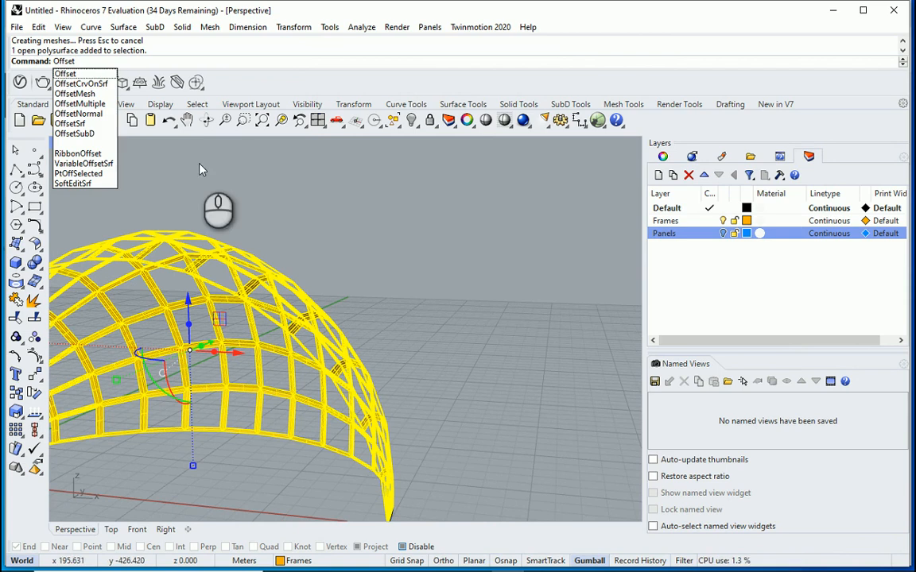
left_click(103, 121)
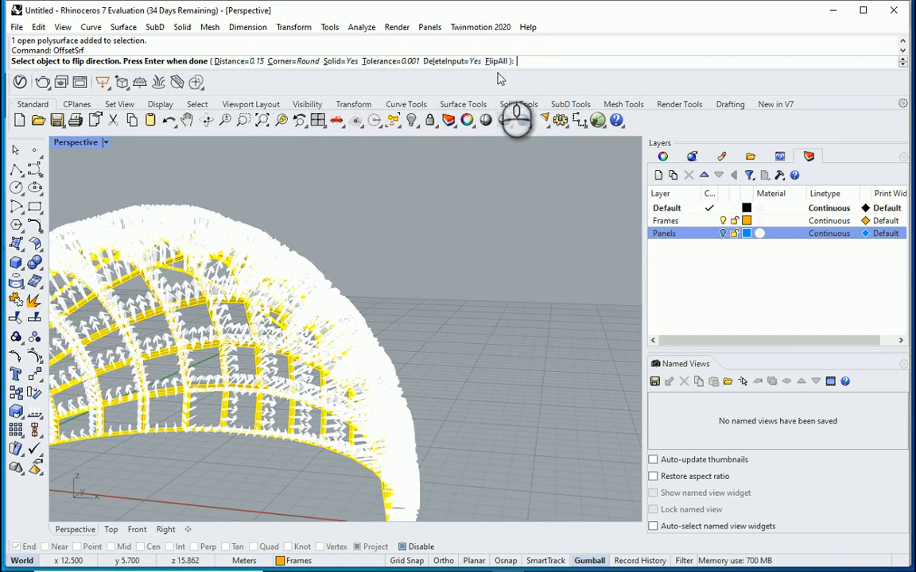
mouse_move(405, 322)
right_mouse_down()
mouse_move(318, 346)
mouse_move(405, 324)
right_mouse_up()
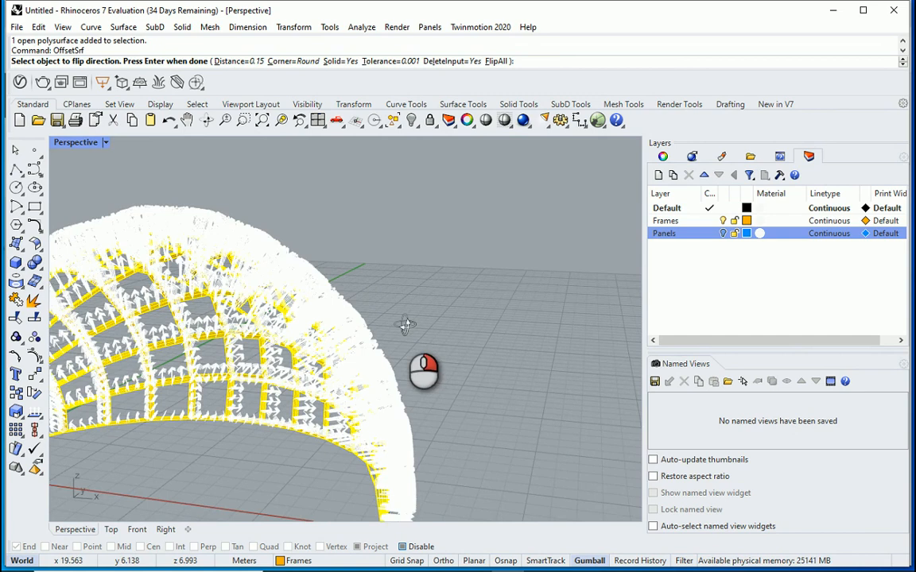
scroll(496, 323, "down", 2)
key("Return")
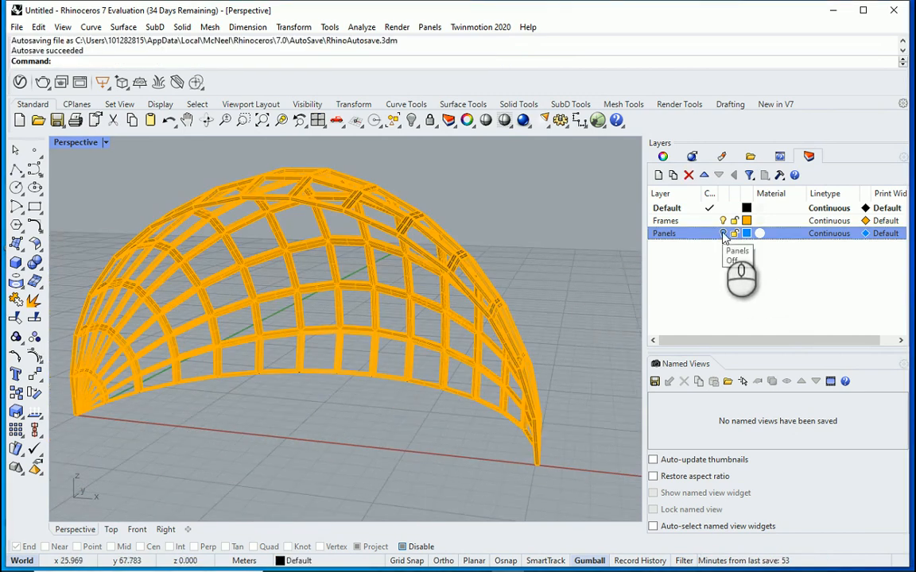
- Turn the Panels layer back on and set the Perspective viewport to the Rendered display mode
left_click(723, 233)
right_click_drag(547, 272, 491, 265)
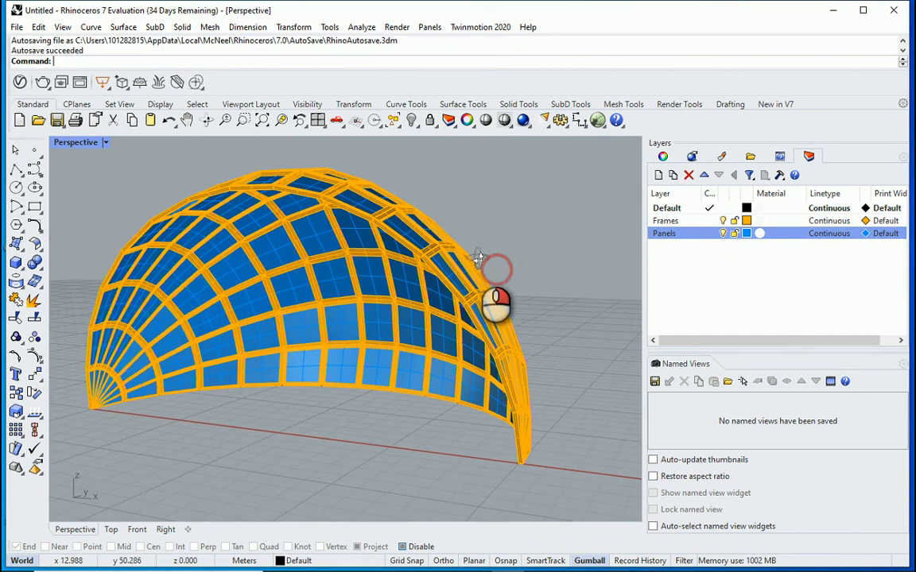
left_click(105, 143)
left_click(152, 147)
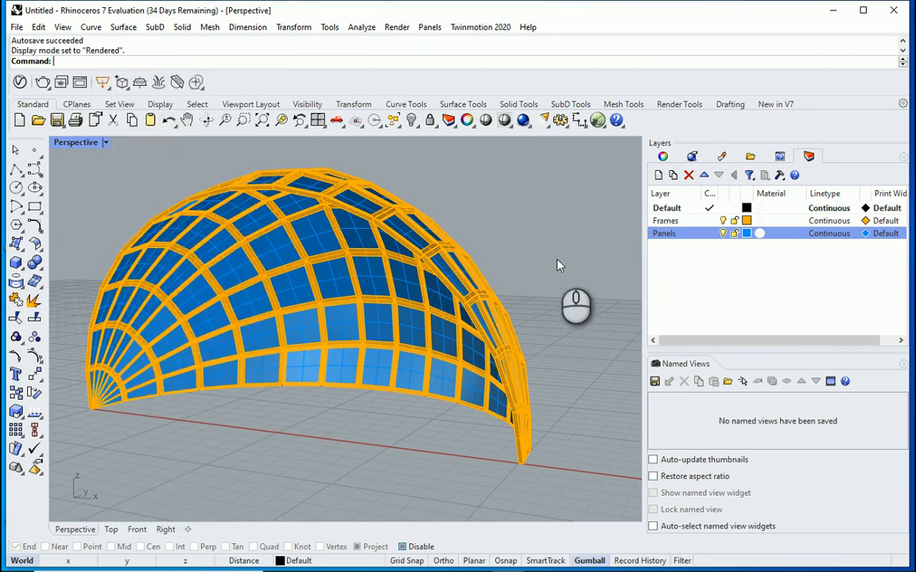
- Assign a new Glass material to the Panels layer
scroll(548, 254, "up", 4)
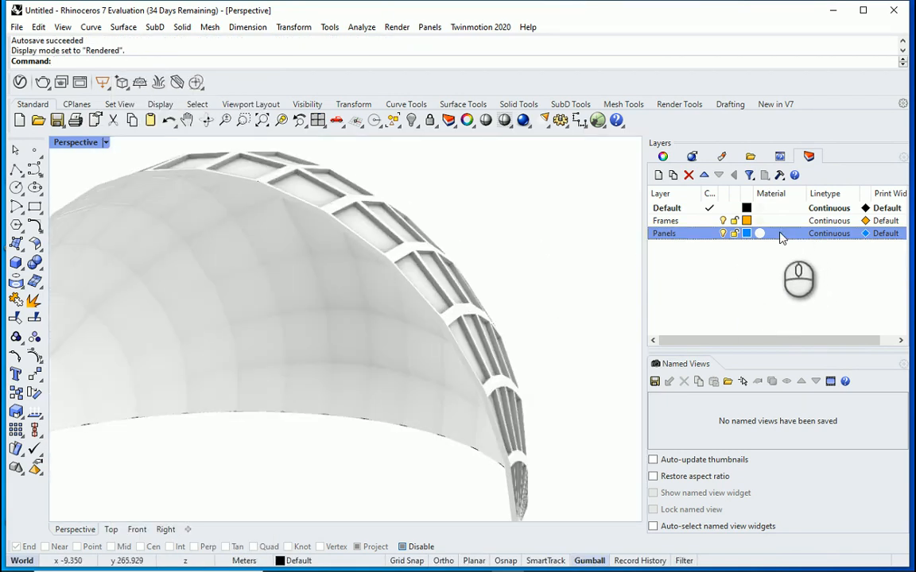
left_click(778, 234)
left_click(231, 80)
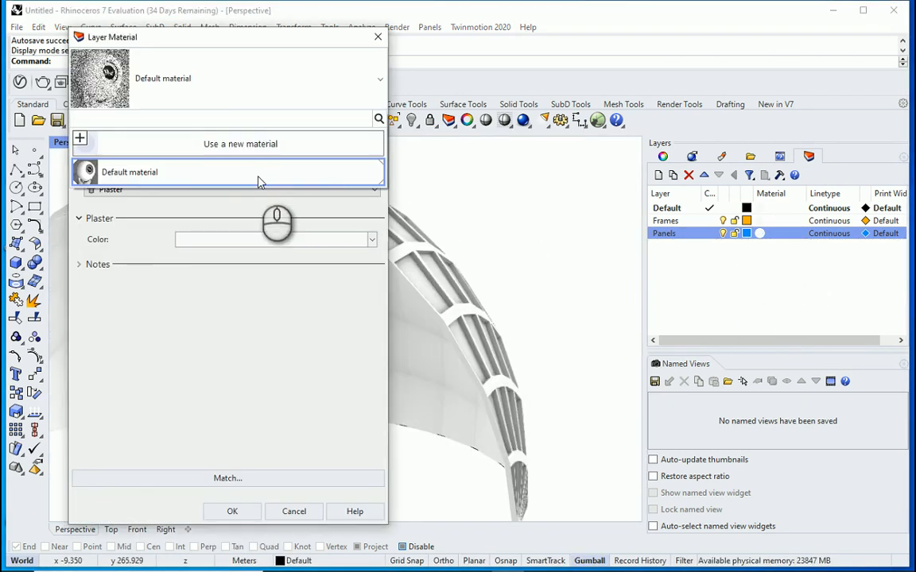
left_click(255, 145)
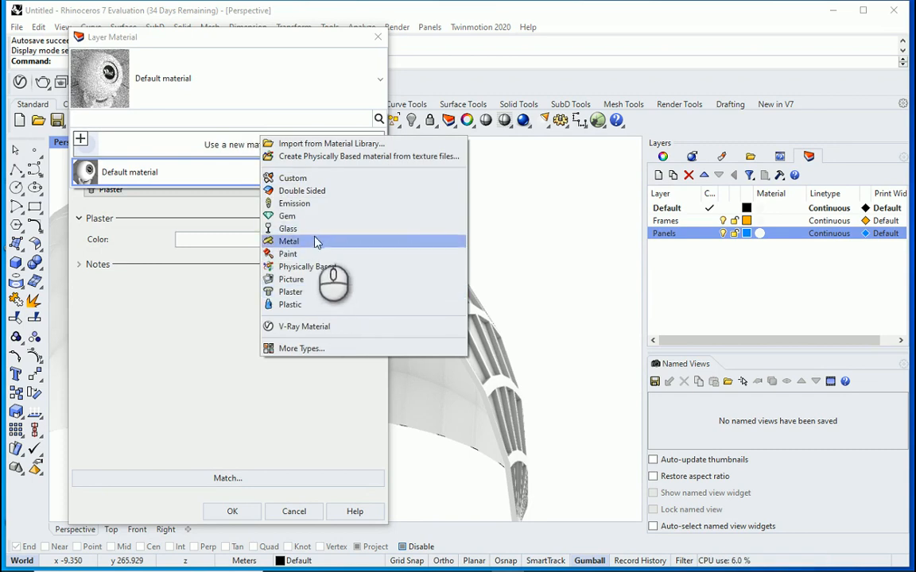
left_click(288, 229)
left_click(250, 511)
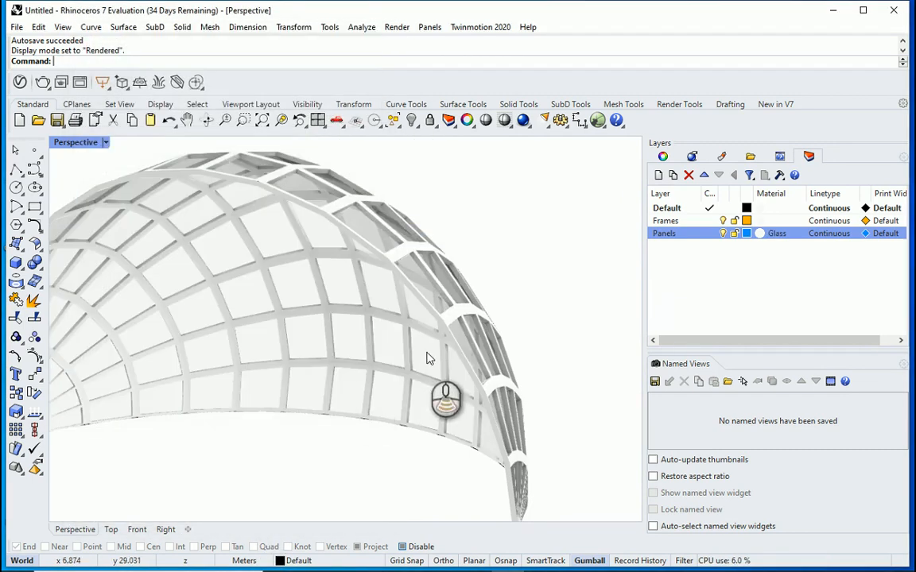
scroll(426, 359, "down", 3)
right_click_drag(421, 359, 394, 364)
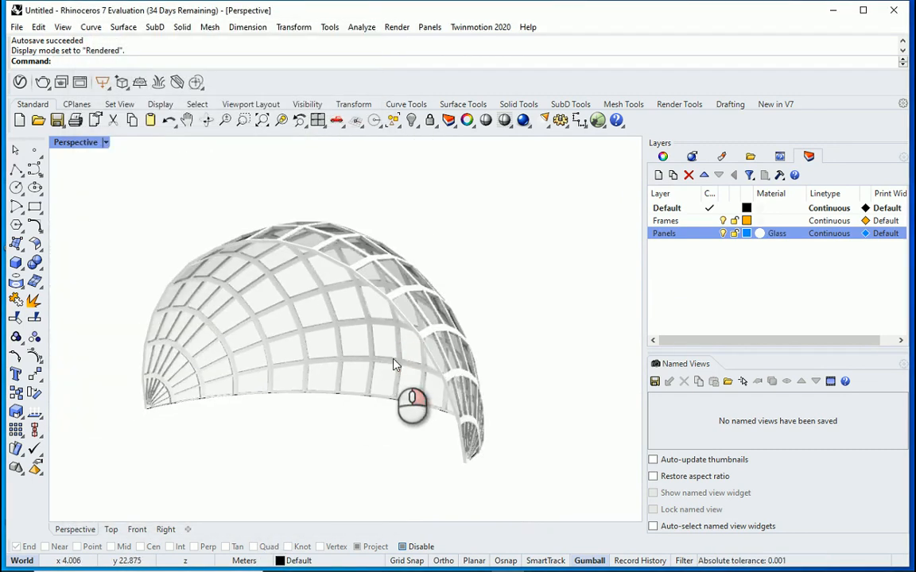
- Enable the ground plane in the document's render properties and set its effect to use a material
left_click(17, 29)
left_click(76, 282)
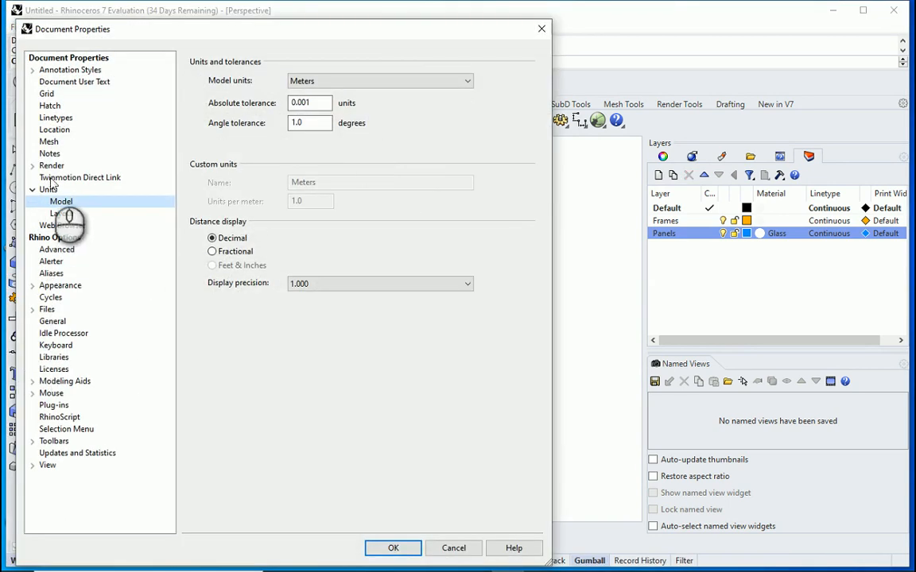
left_click(45, 165)
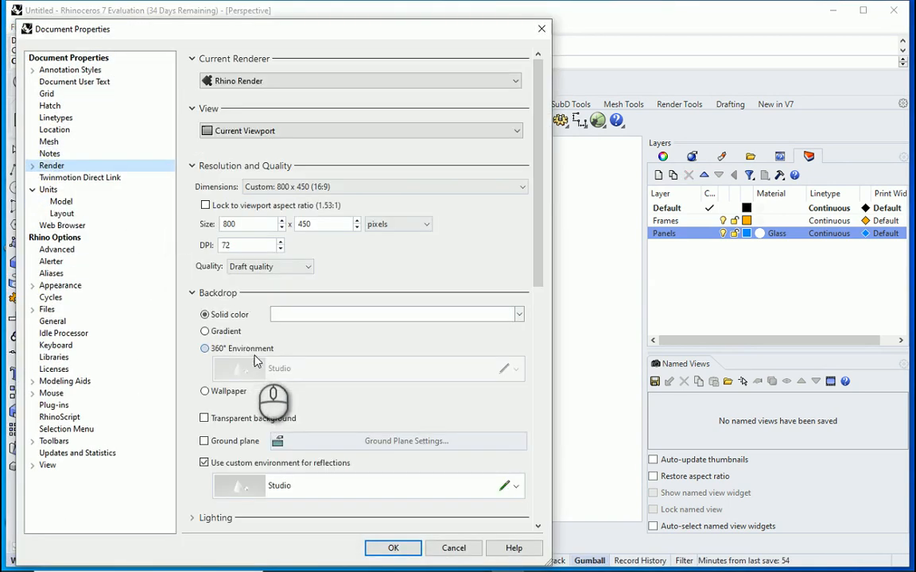
left_click(205, 441)
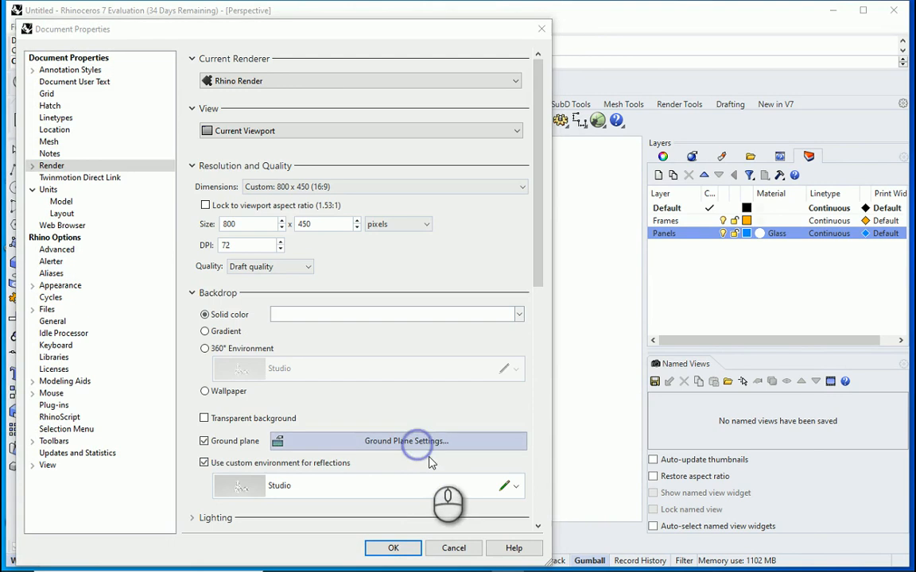
left_click(414, 441)
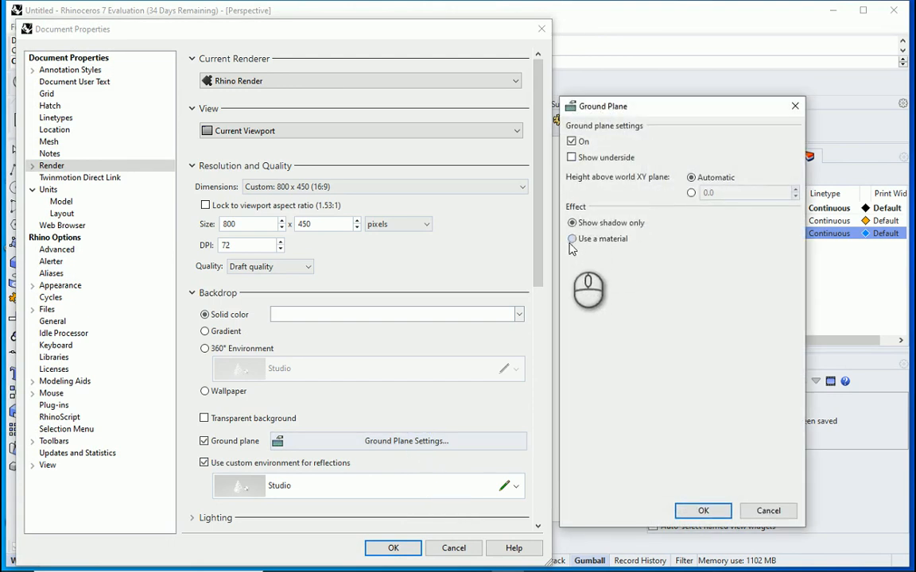
left_click(572, 238)
- Import Grass dark from the material library's Organic > Grass folder as the ground plane material and apply the document properties
left_click(672, 272)
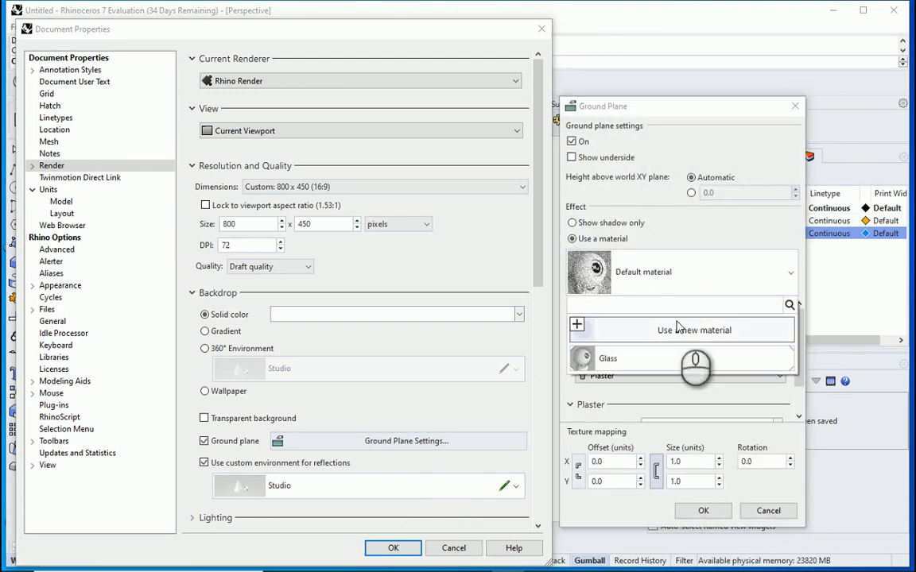
left_click(676, 327)
left_click(721, 330)
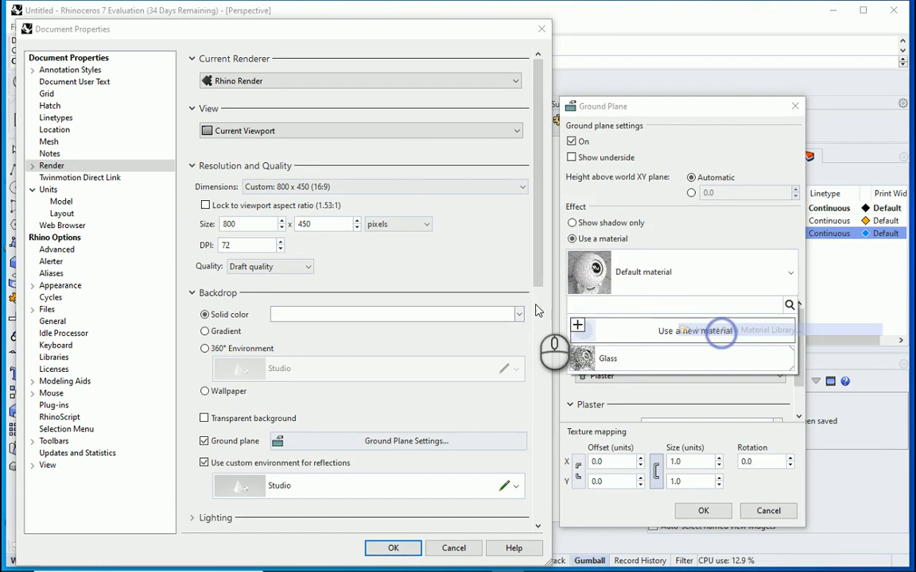
left_click_drag(646, 127, 307, 127)
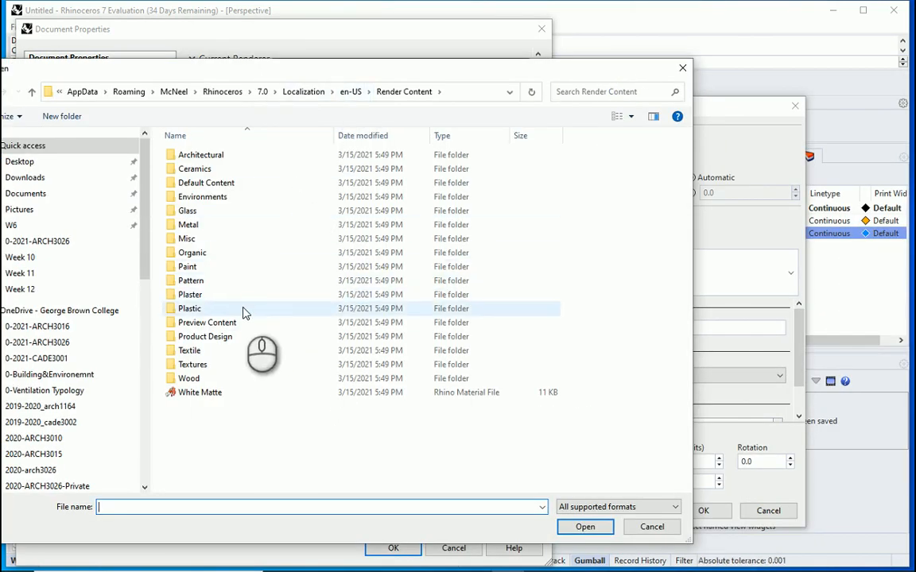
double_click(241, 254)
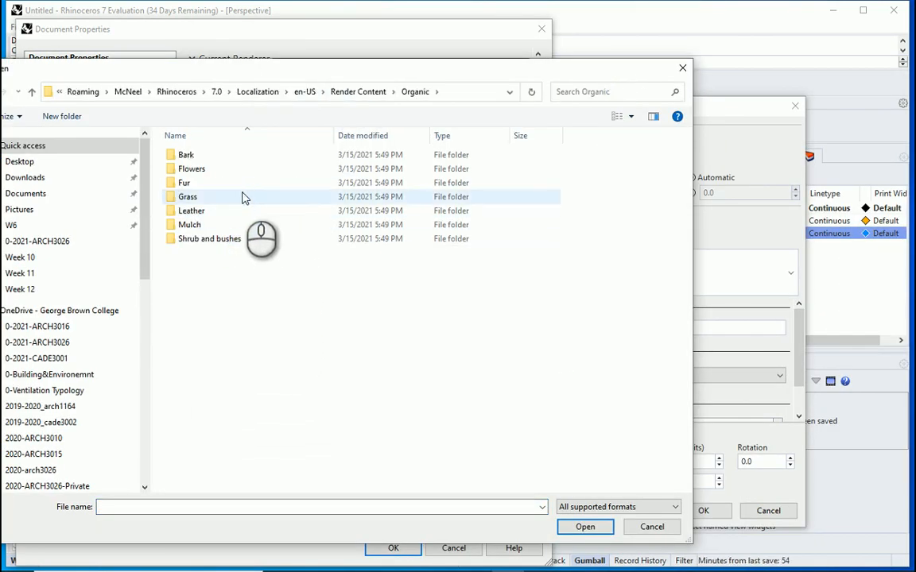
double_click(245, 197)
left_click(587, 357)
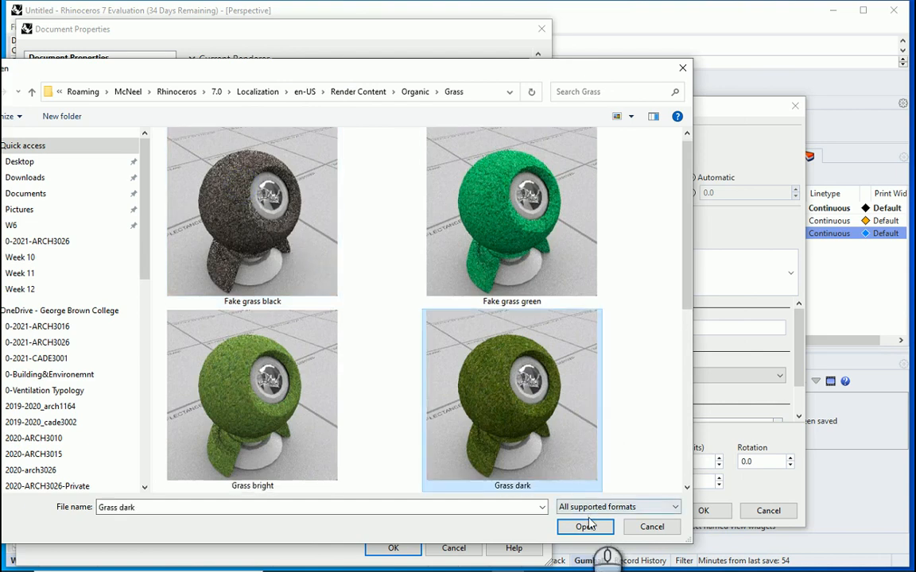
left_click(590, 517)
left_click(593, 525)
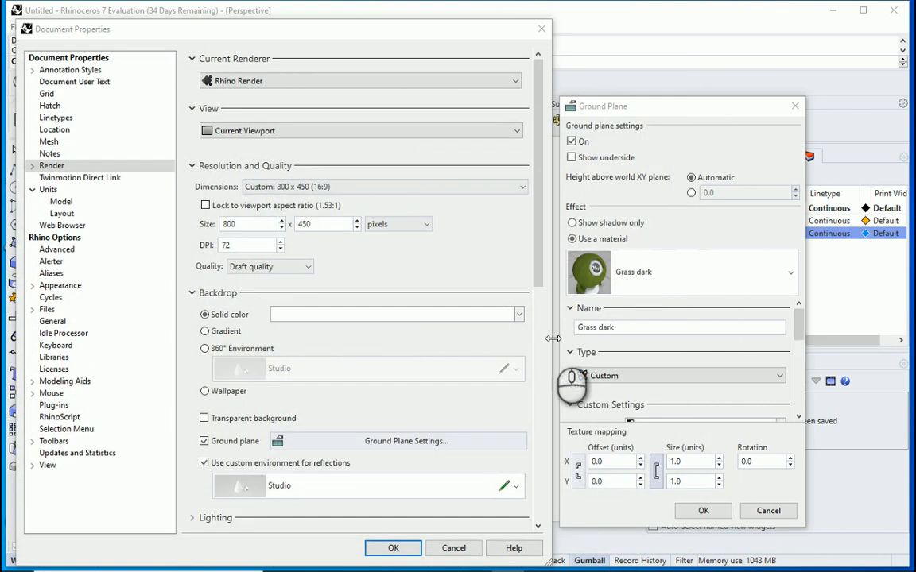
left_click(703, 510)
left_click(409, 554)
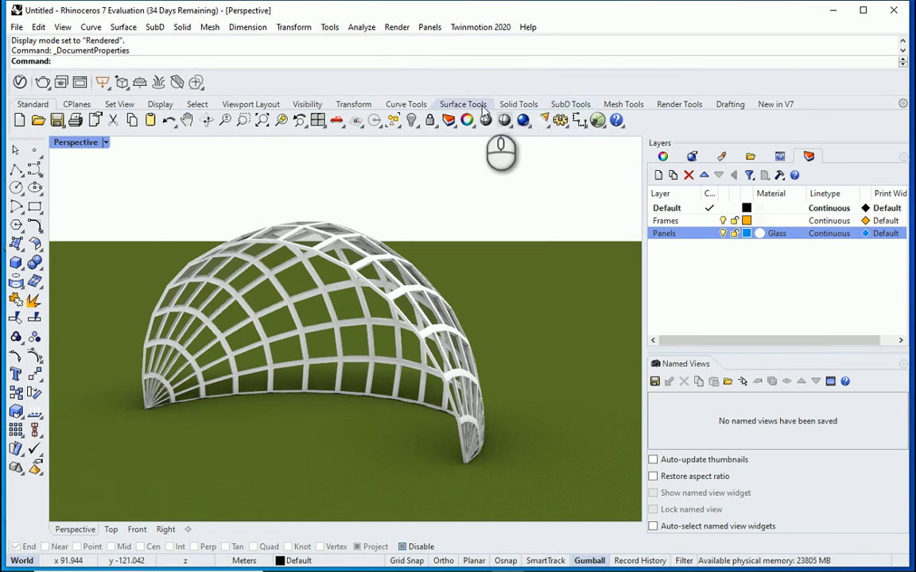
- Open the light manager, switch on the Sun light and open its settings
left_click(681, 107)
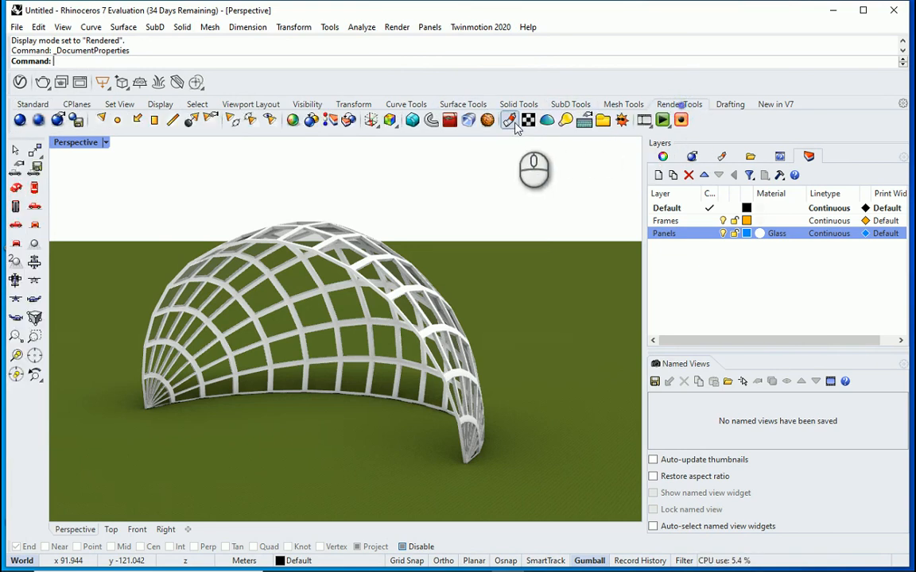
left_click(566, 120)
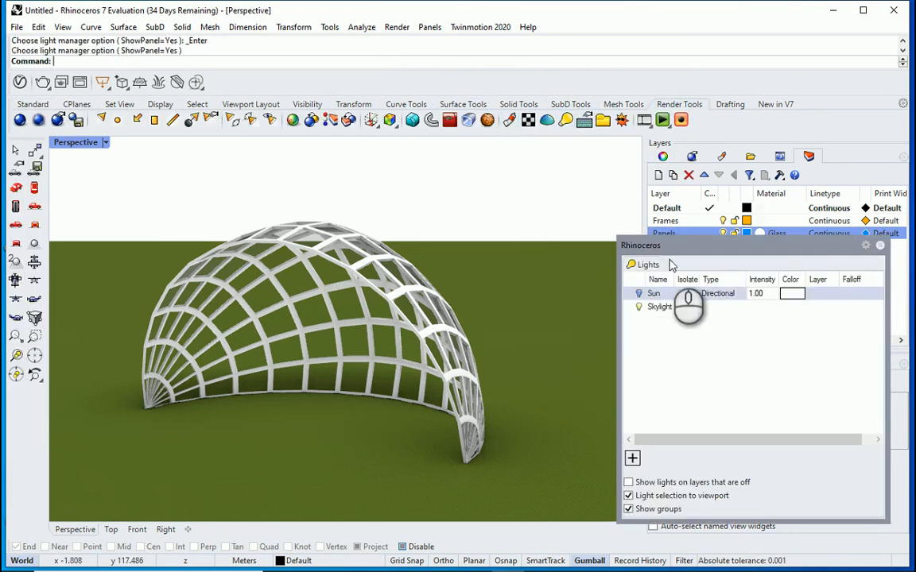
left_click_drag(668, 245, 432, 168)
double_click(431, 220)
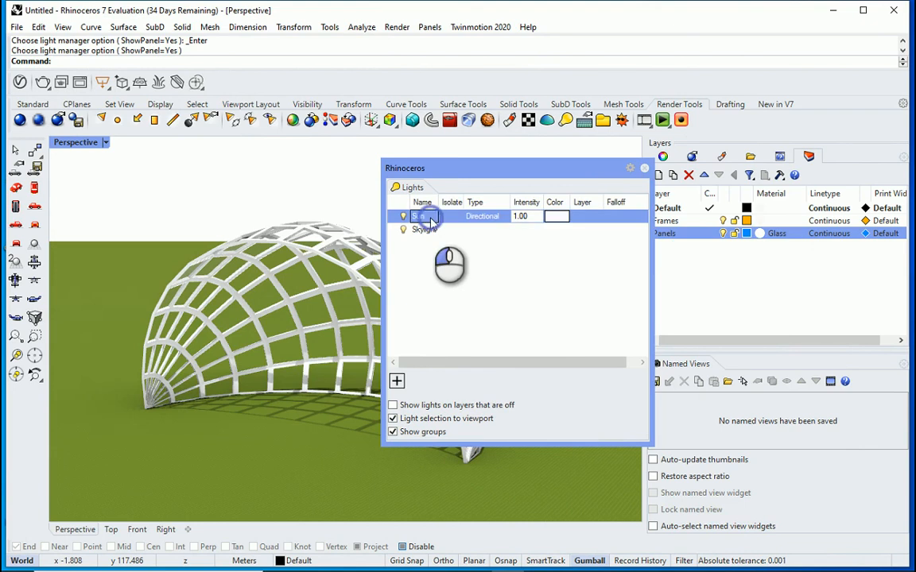
- Set the sun's location to the current place, Toronto, Canada
scroll(762, 372, "down", 2)
scroll(761, 372, "down", 4)
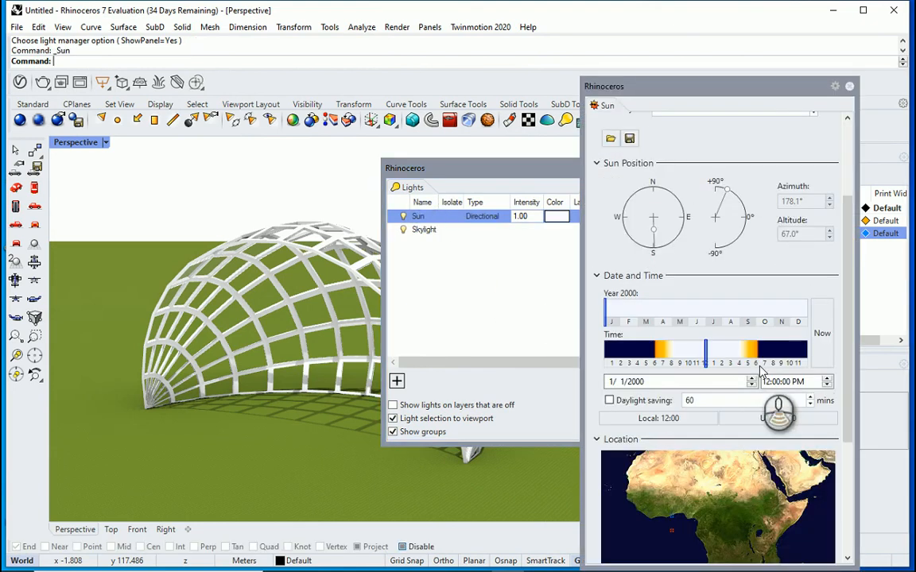
scroll(782, 368, "down", 3)
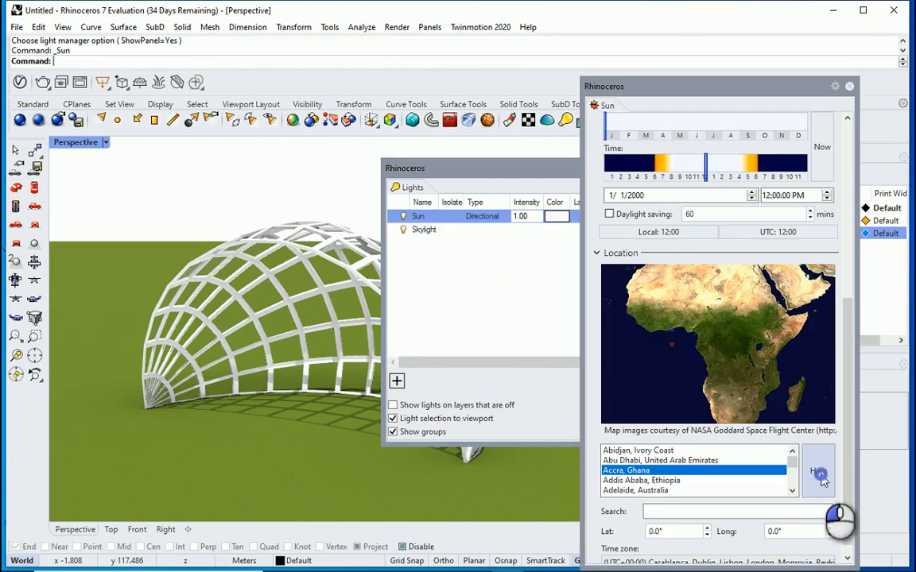
left_click(820, 474)
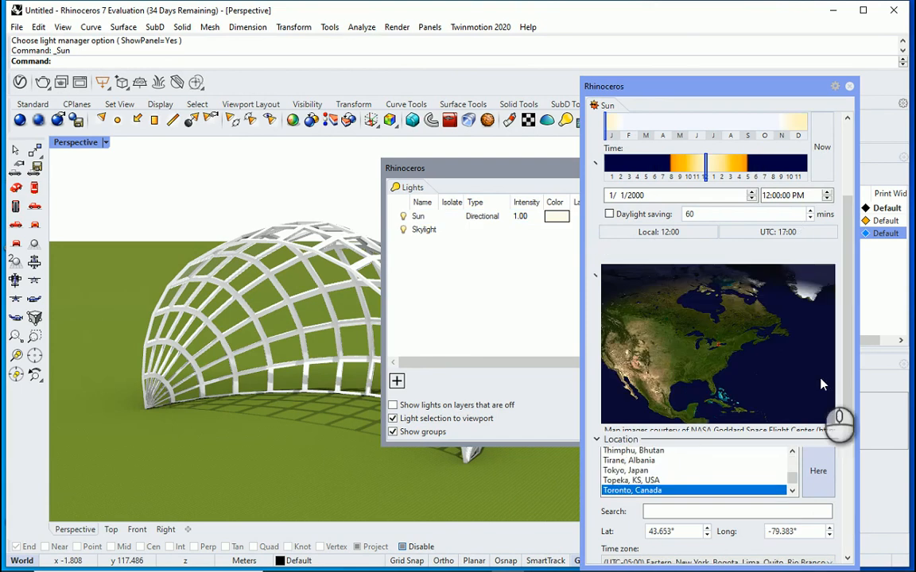
- Set the sun's date to 6/21/2000 and its time to 10:56:15 AM, and close the sun and light settings
scroll(795, 314, "up", 5)
left_click(700, 312)
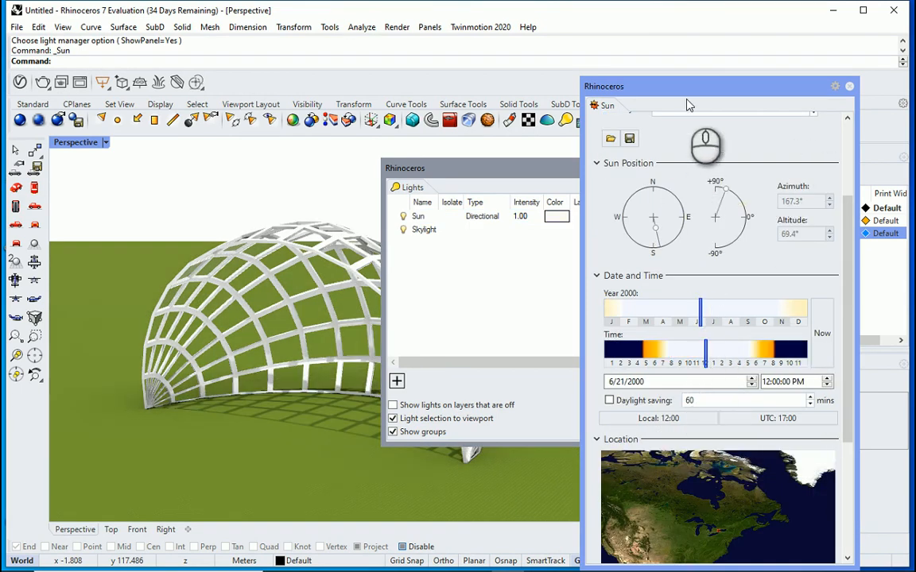
left_click_drag(498, 171, 685, 153)
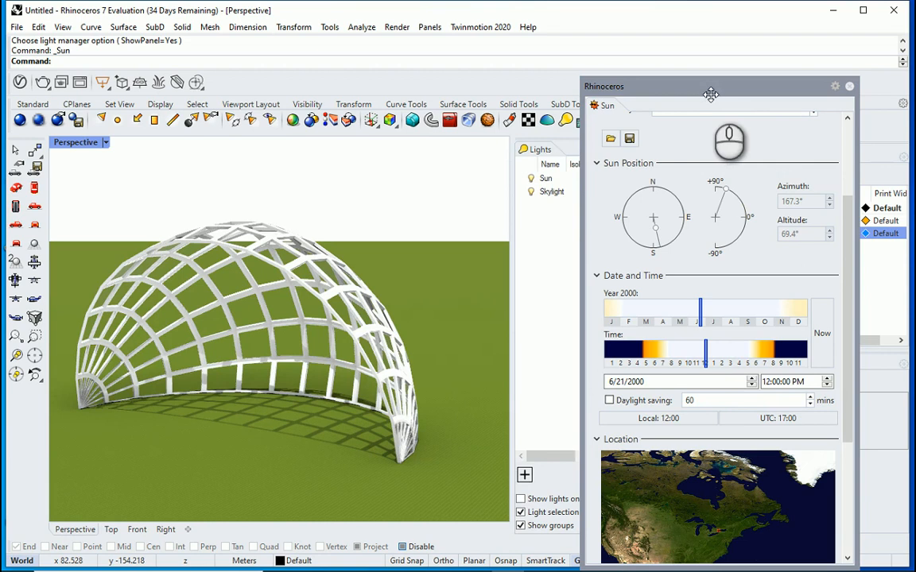
mouse_move(706, 354)
left_mouse_down()
mouse_move(712, 359)
mouse_move(698, 363)
left_mouse_up()
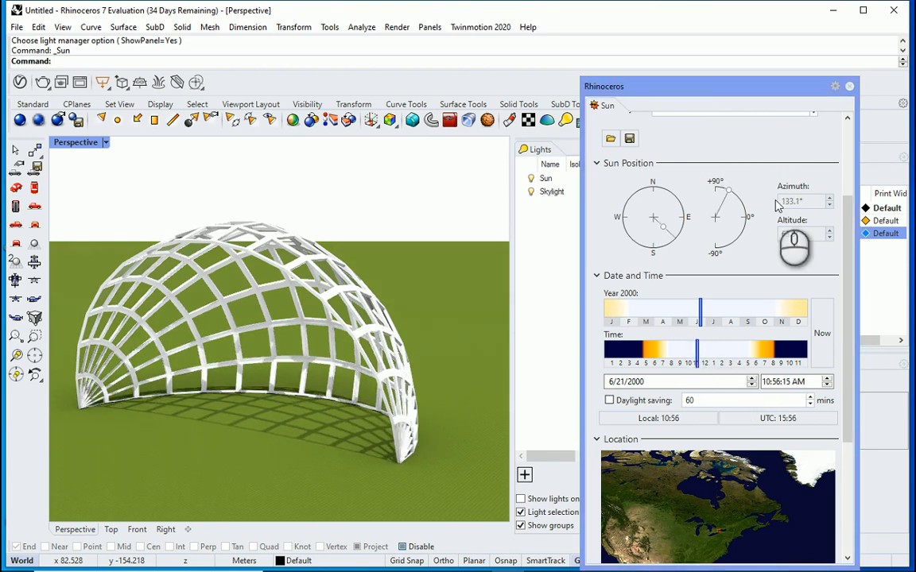
left_click(850, 87)
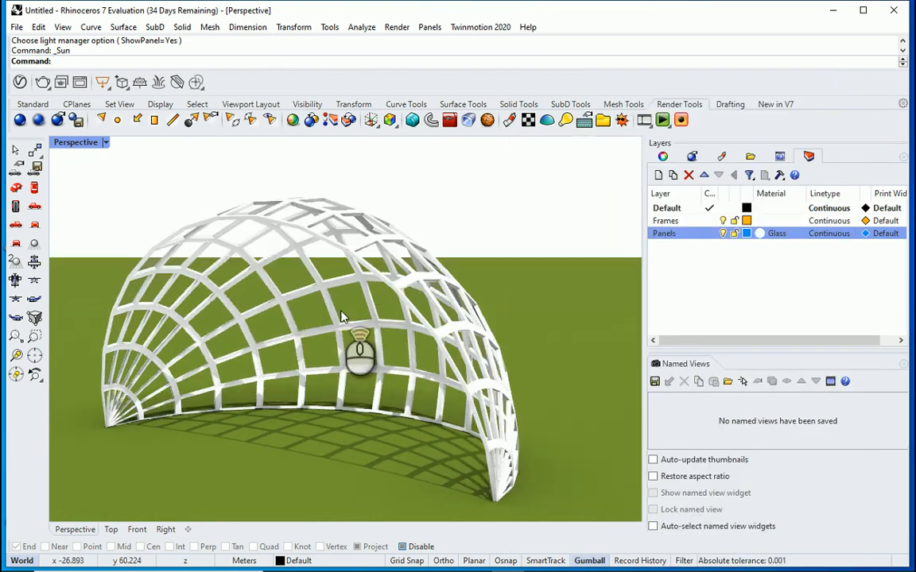